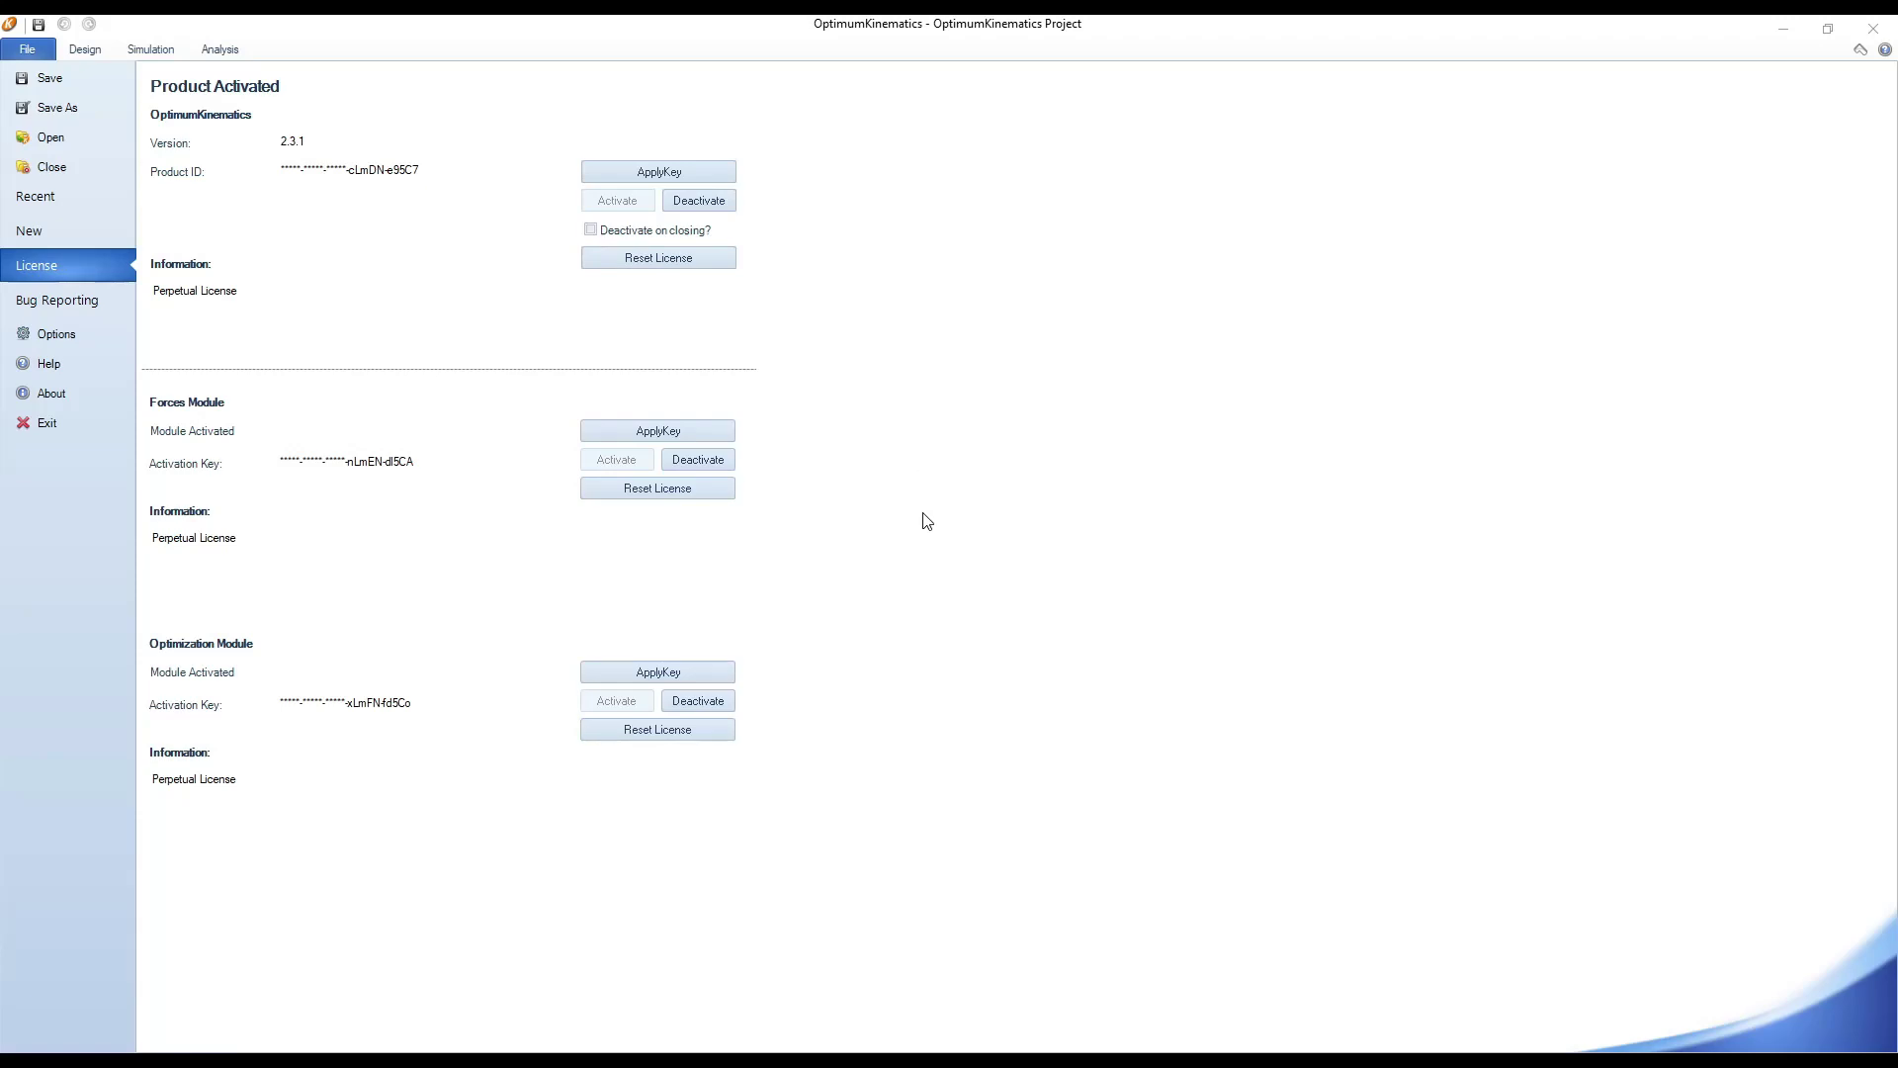
Scrub through the Baseline Linear Heave 50mm animation in Analysis and view it from the top
click(219, 57)
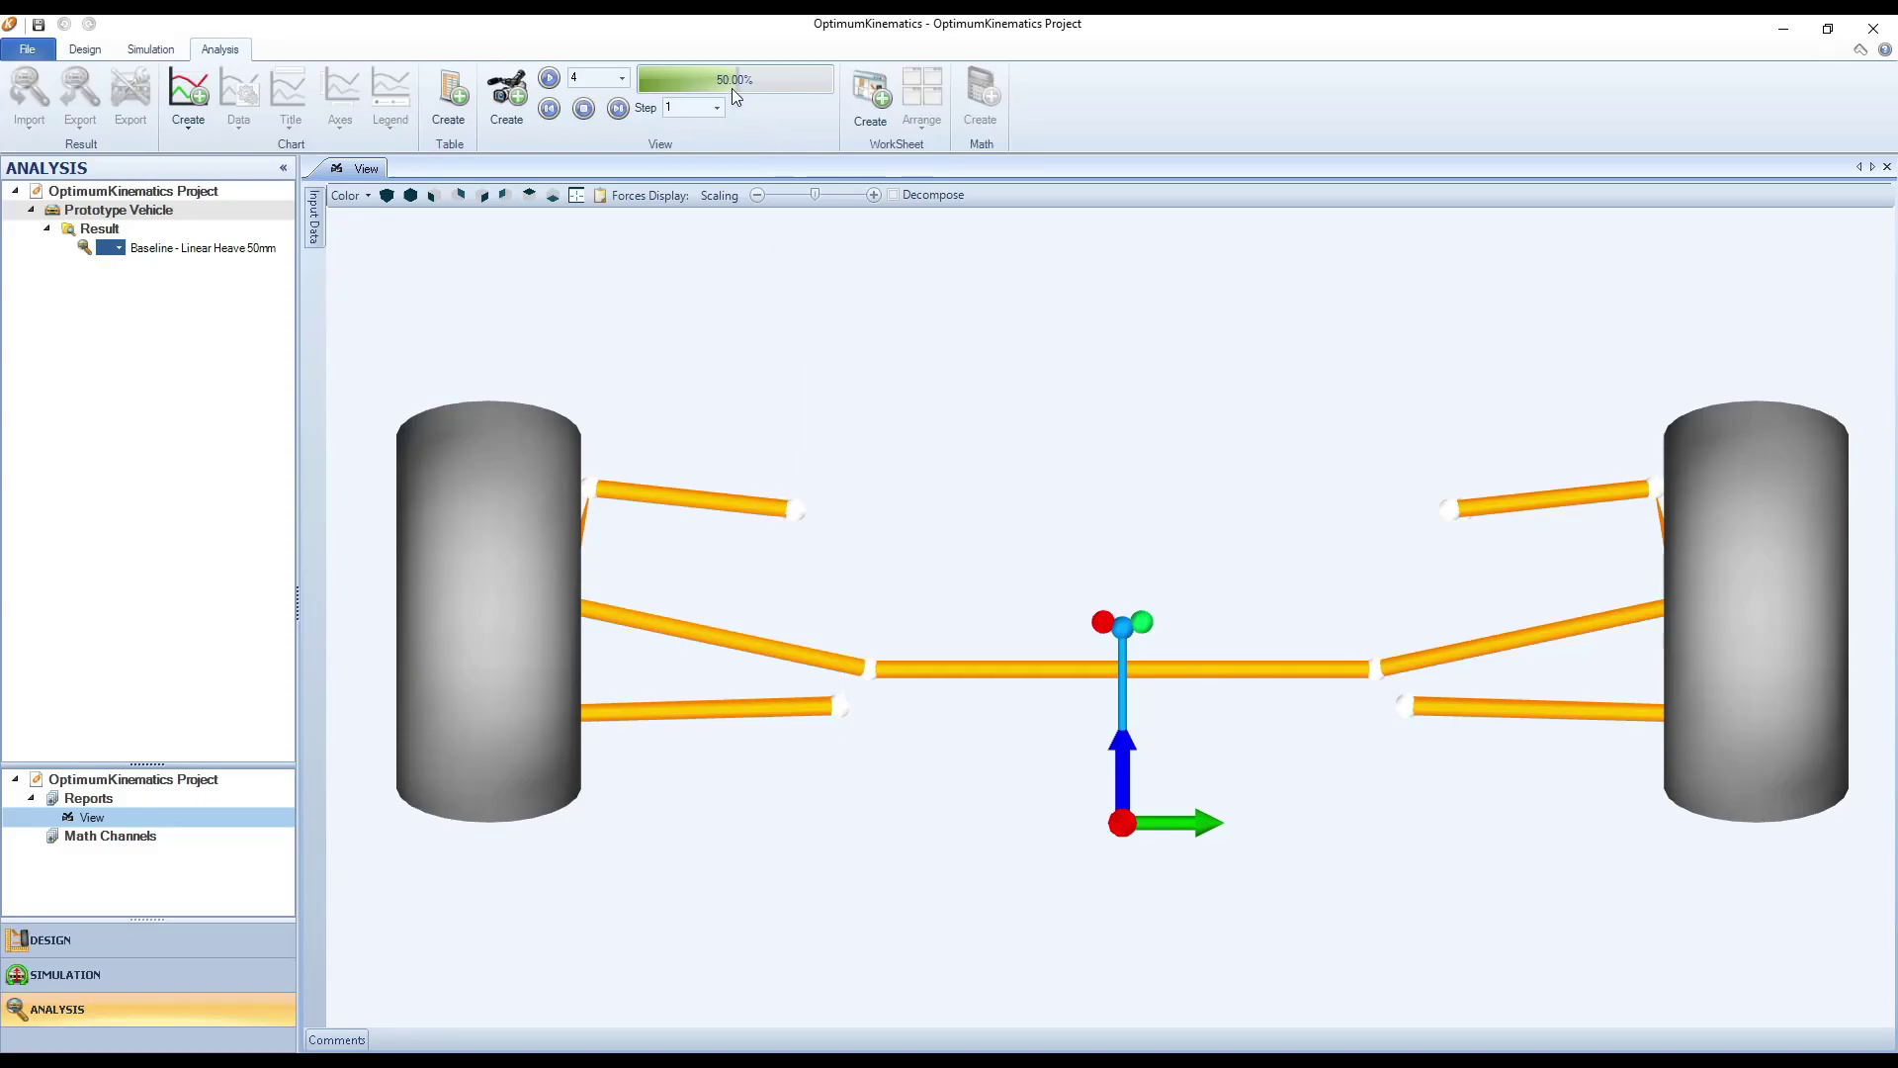
drag(736, 95, 638, 81)
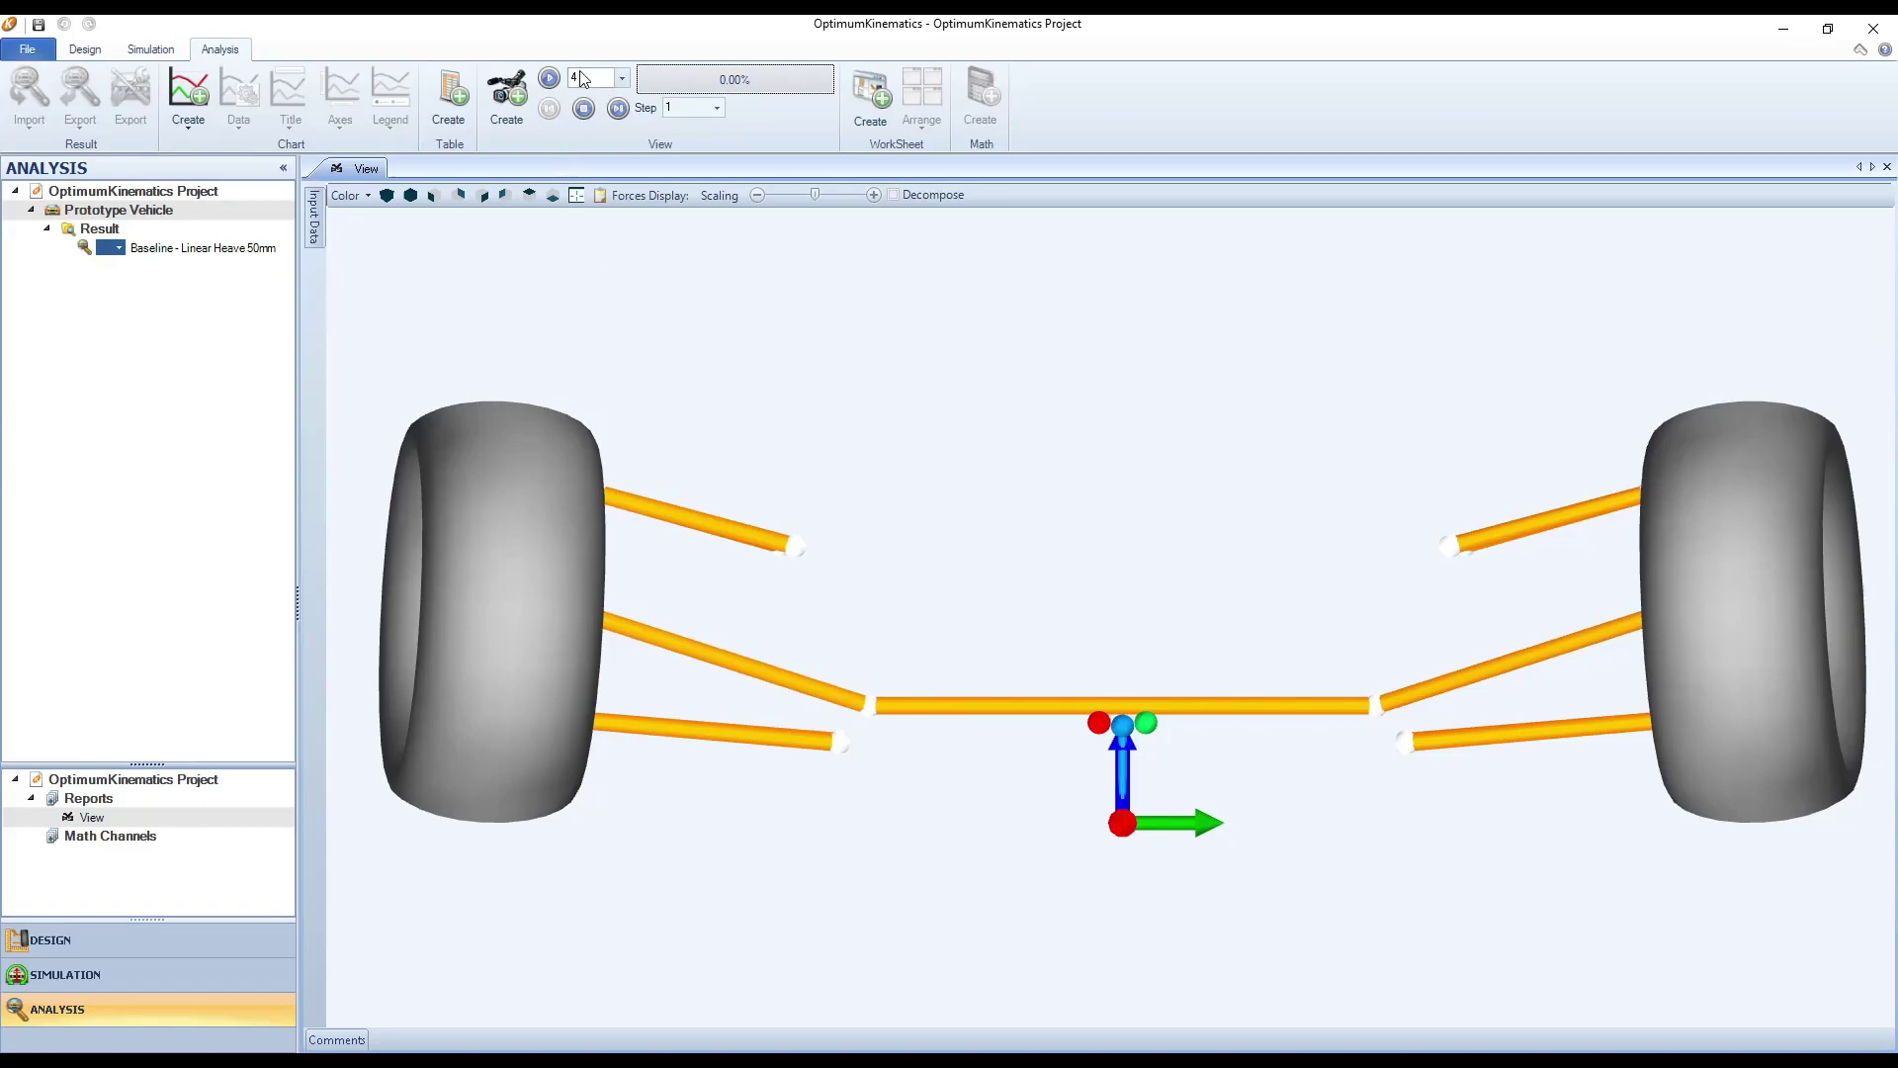
click(678, 81)
drag(678, 81, 726, 87)
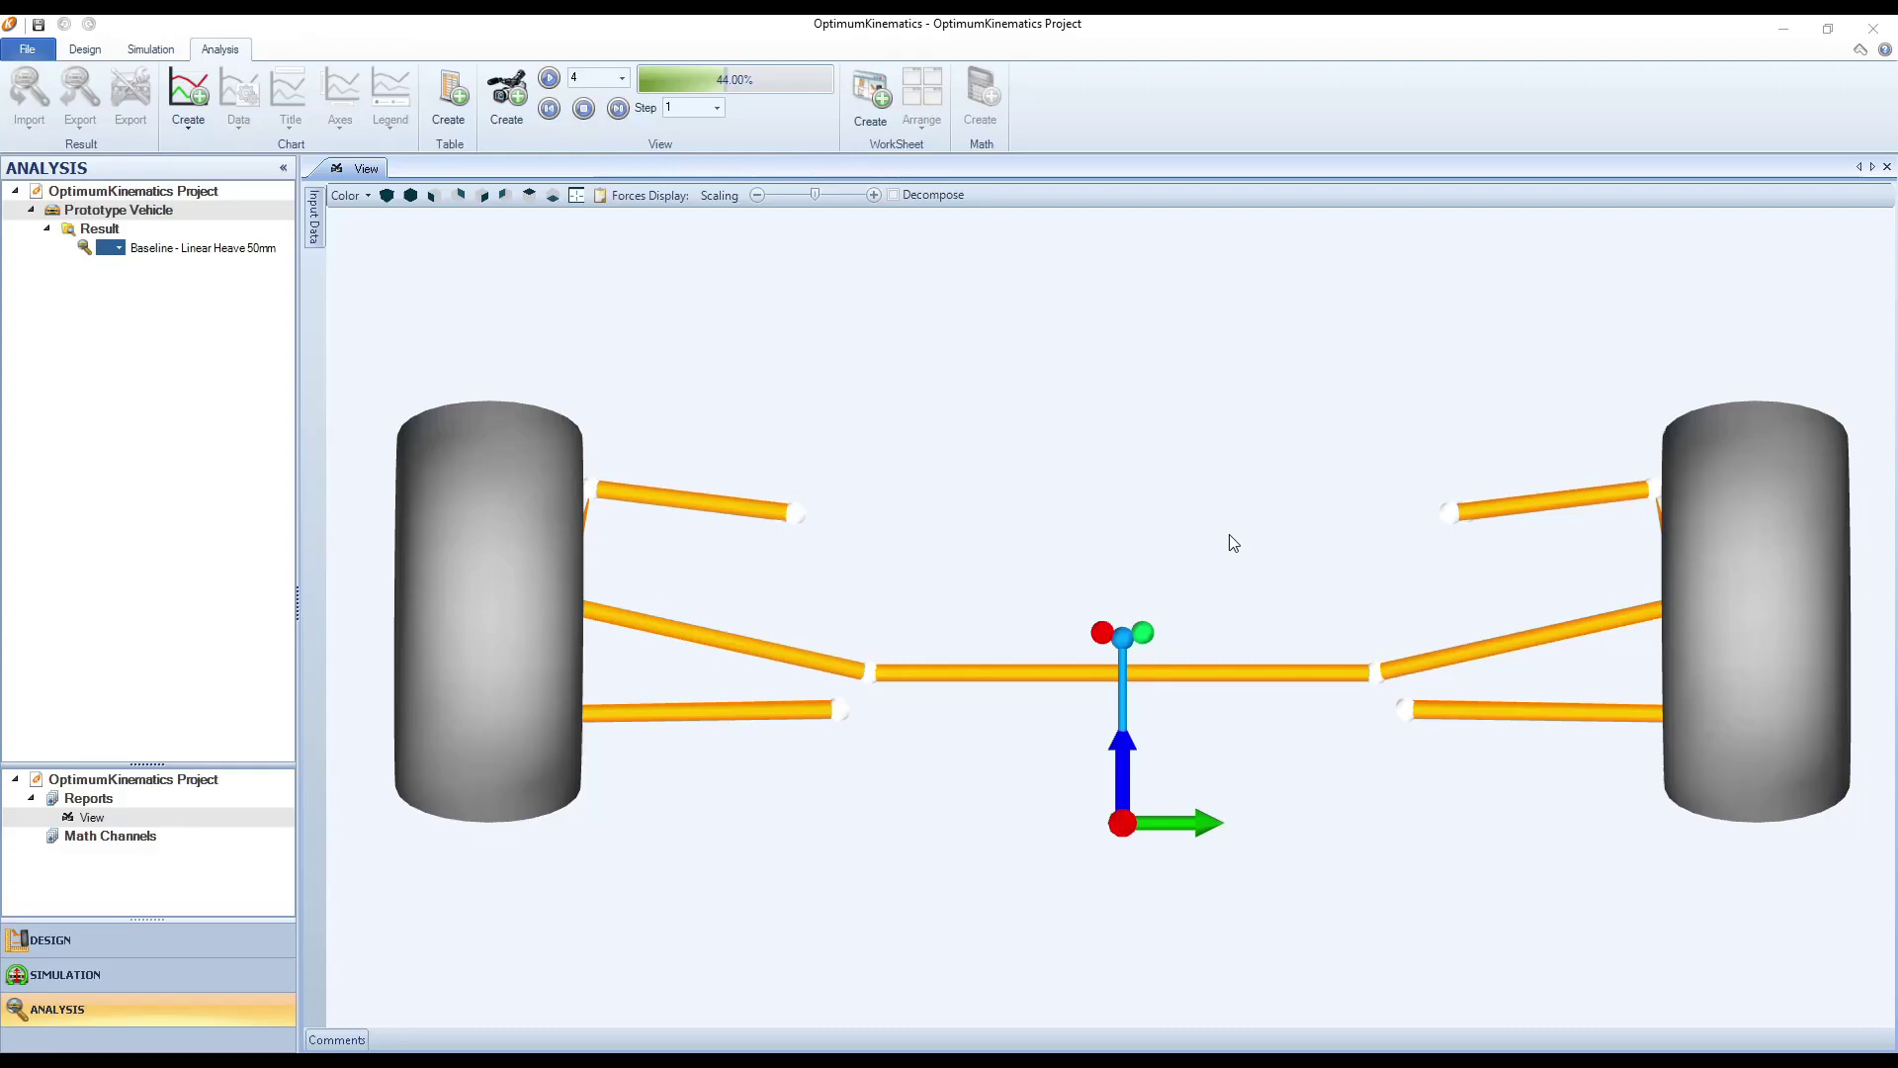
click(530, 196)
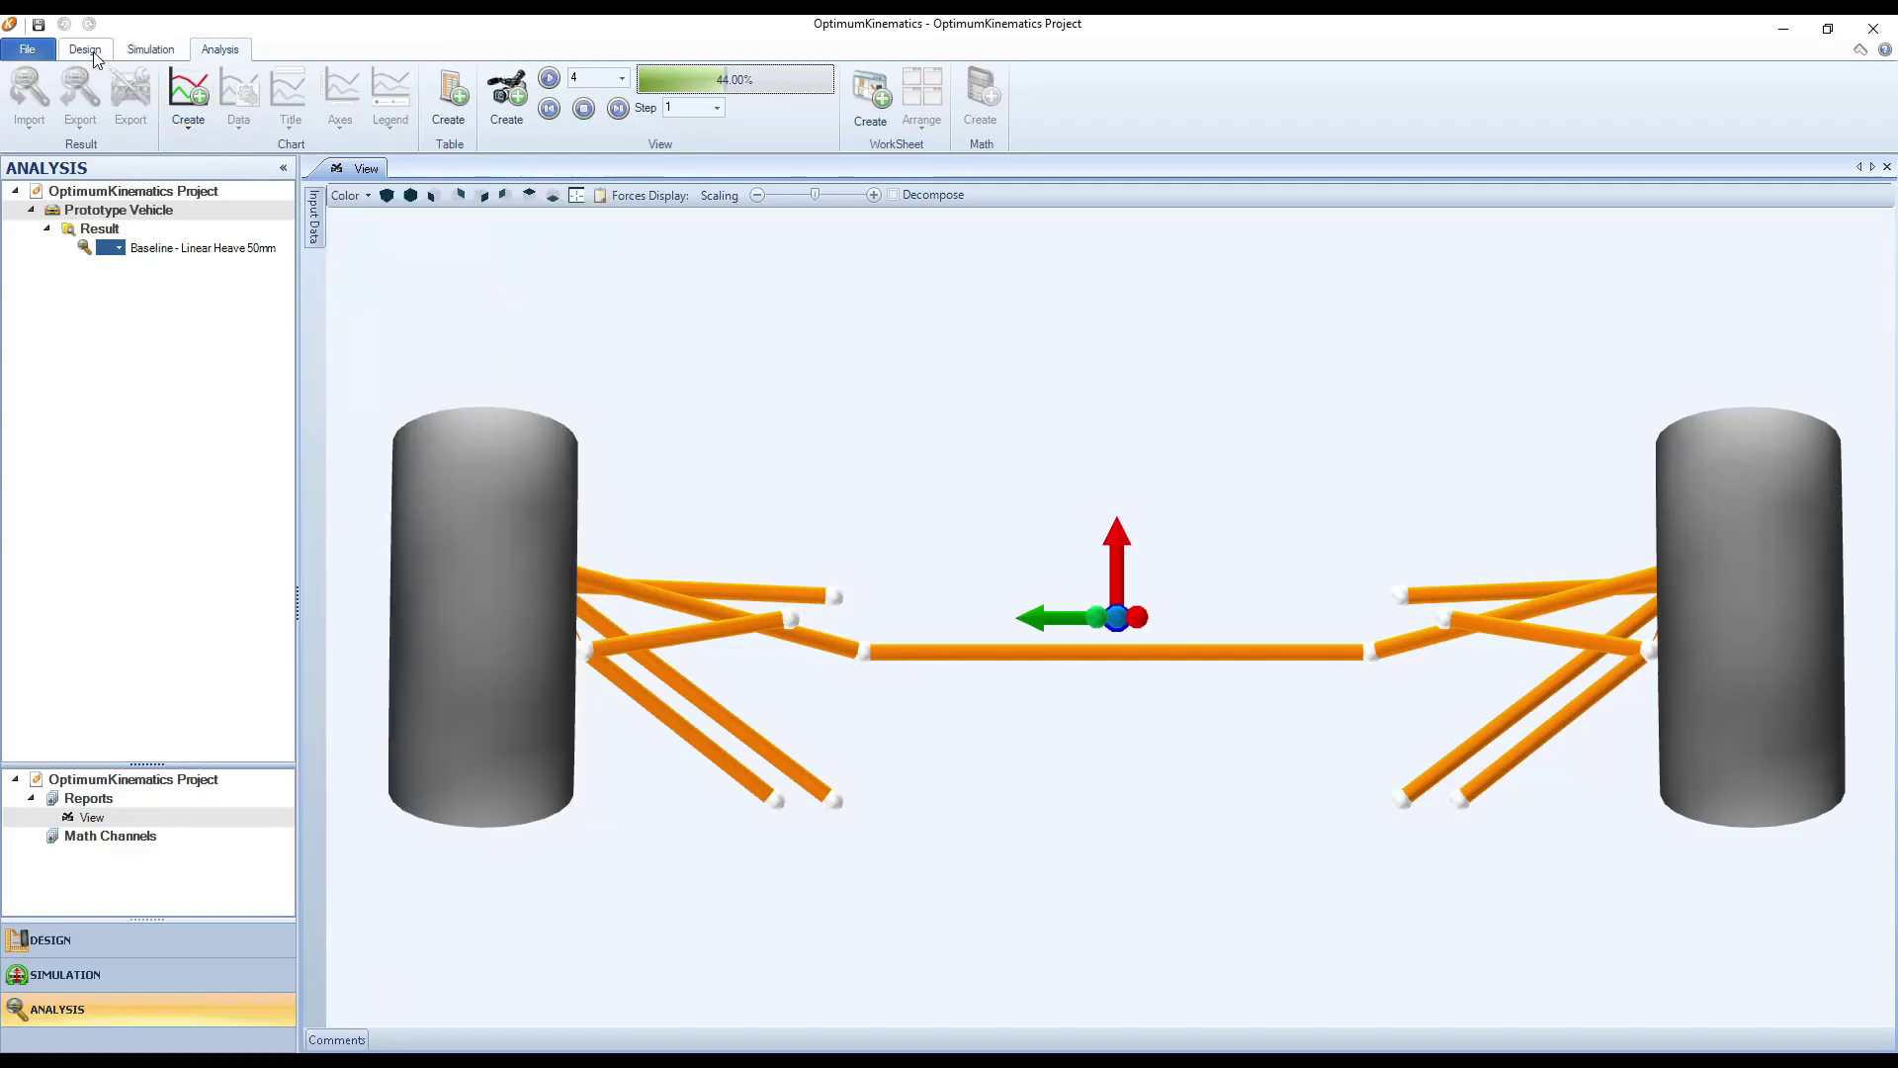
Open the Baseline suspension and Baseline setup in 3D views, then check the setup's Input Data
click(94, 56)
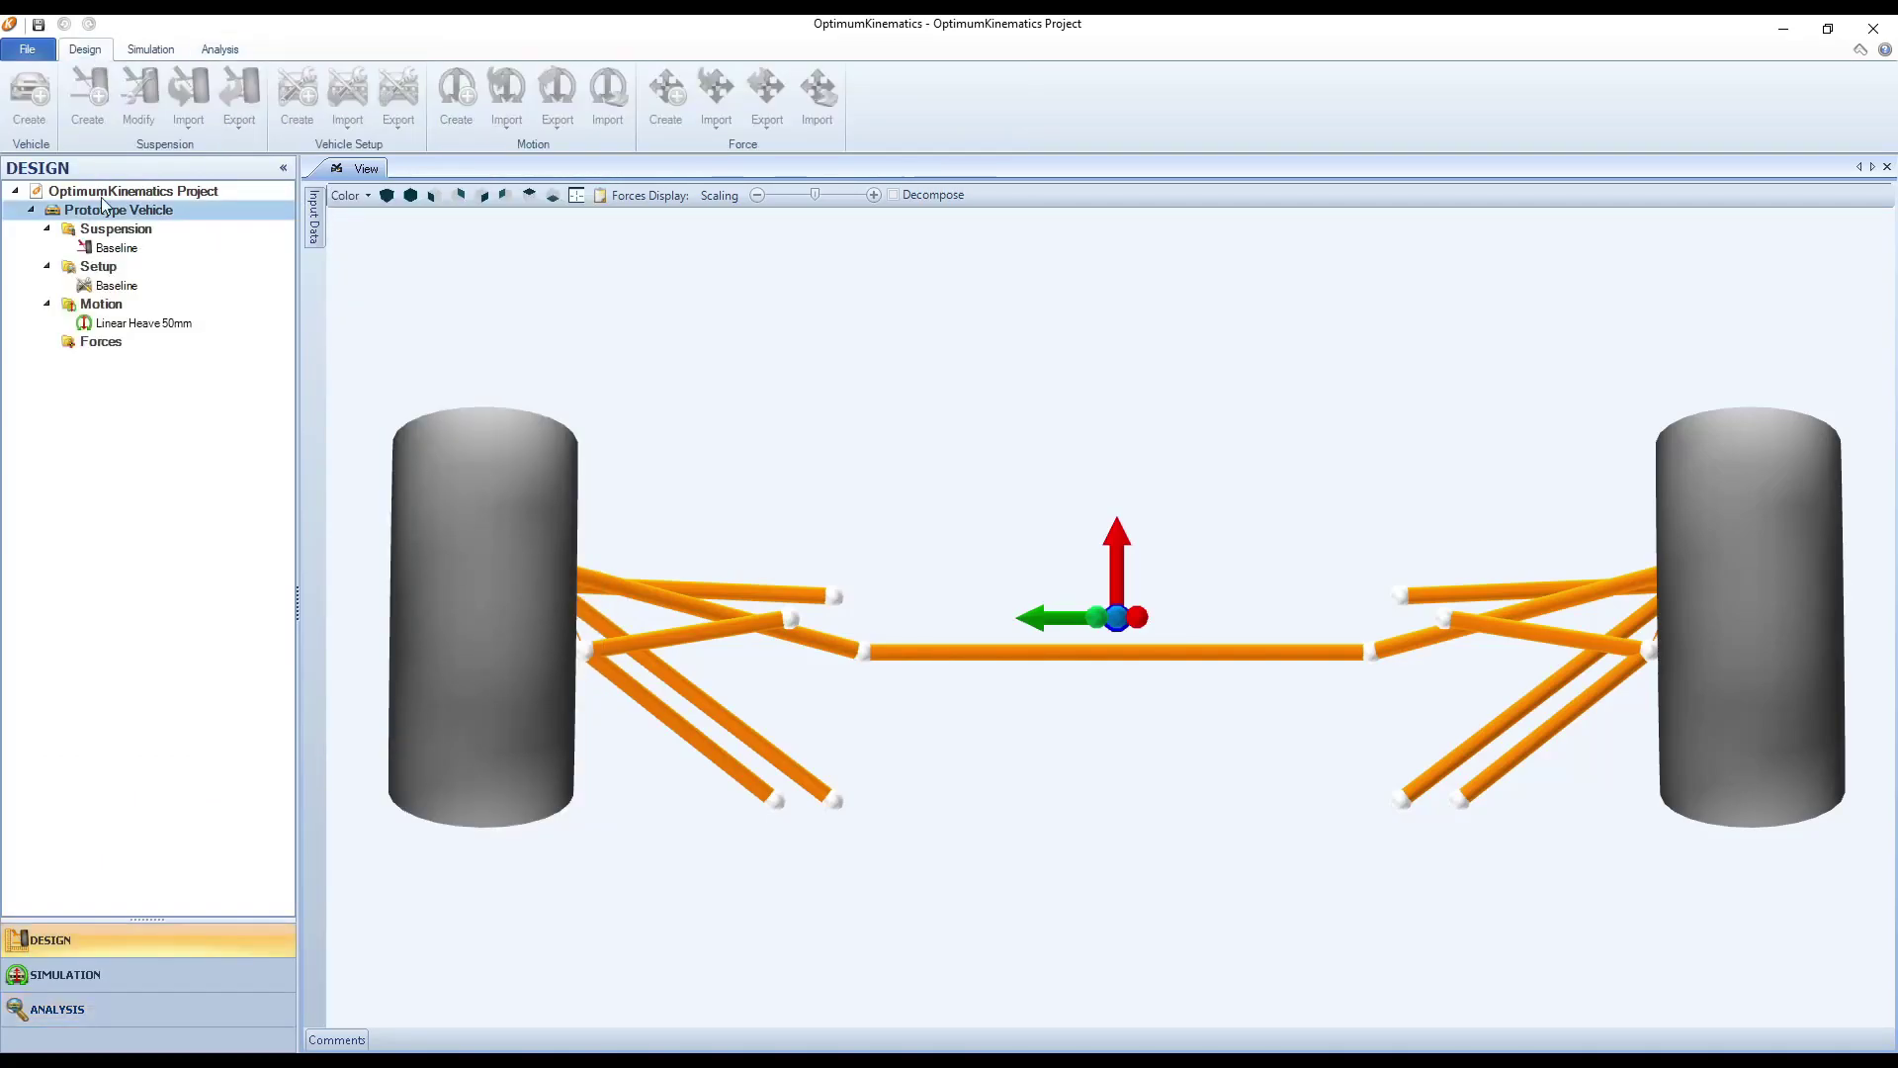
click(89, 248)
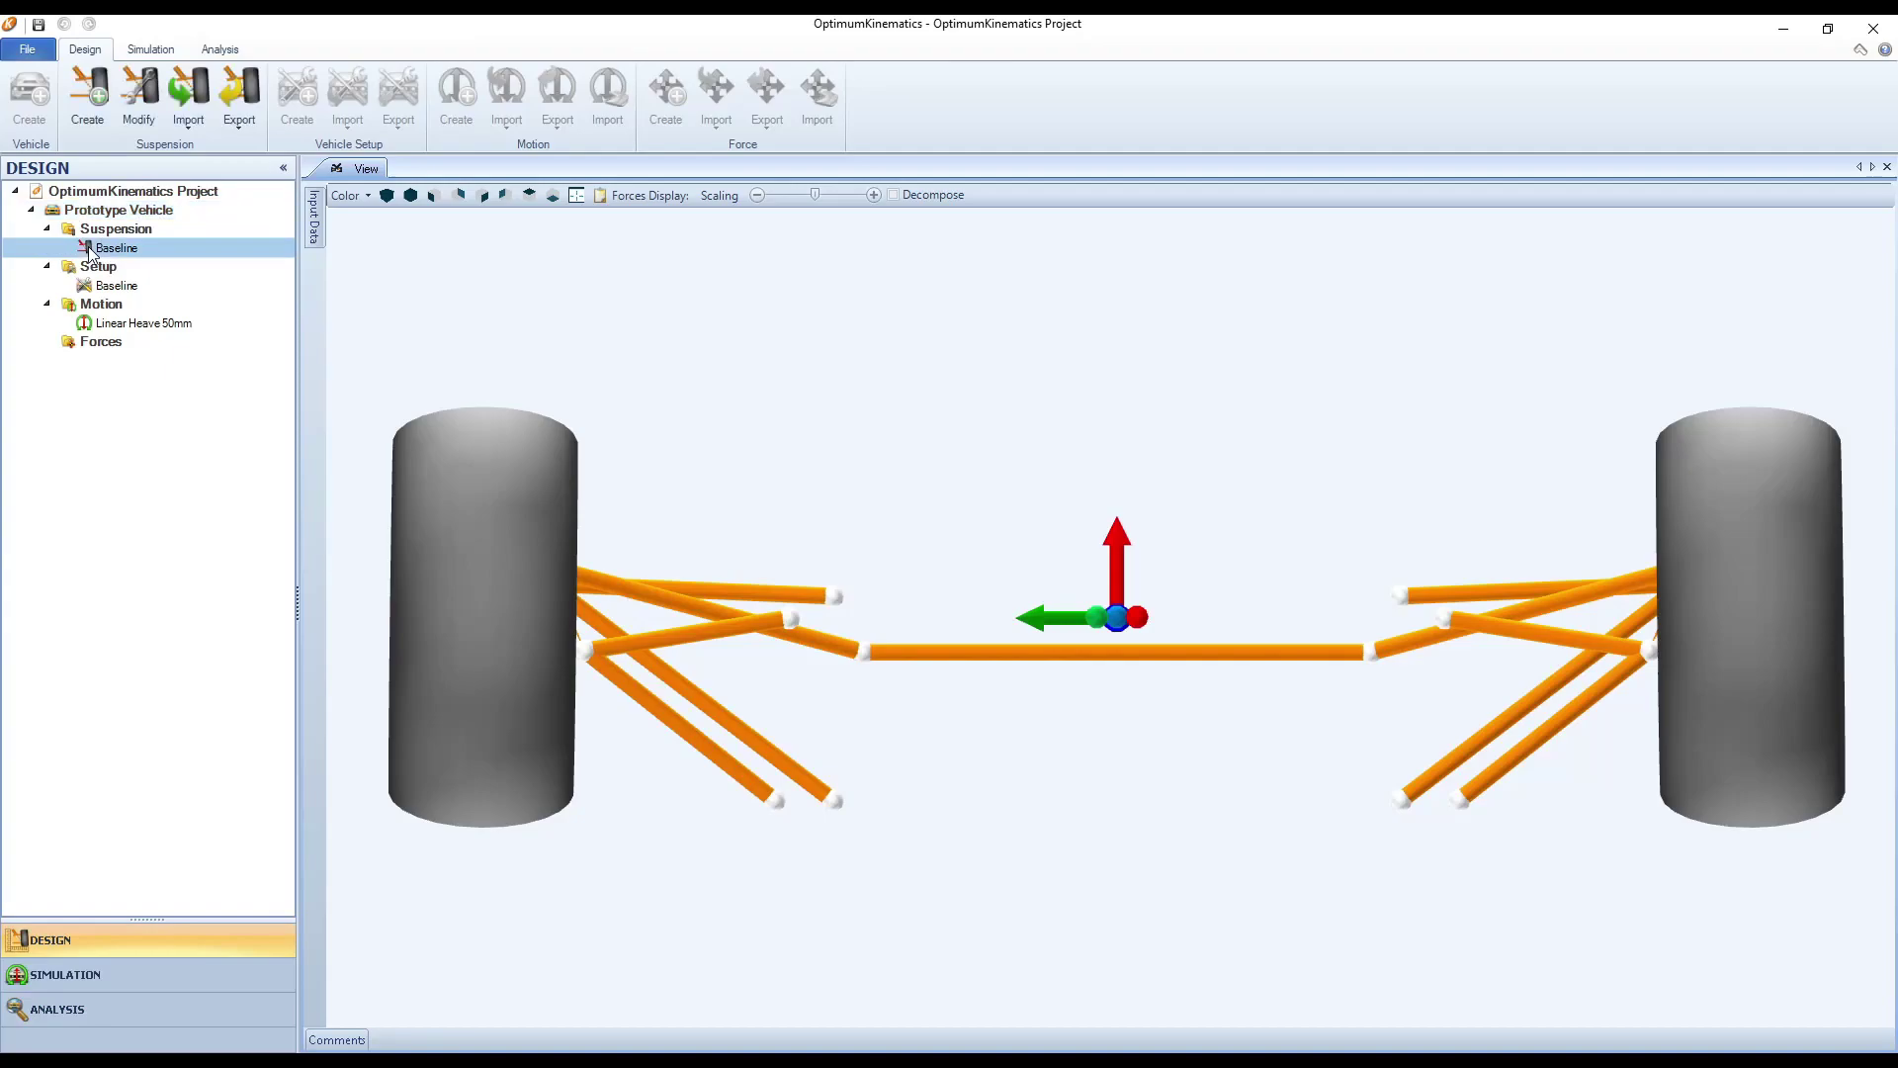
double_click(110, 248)
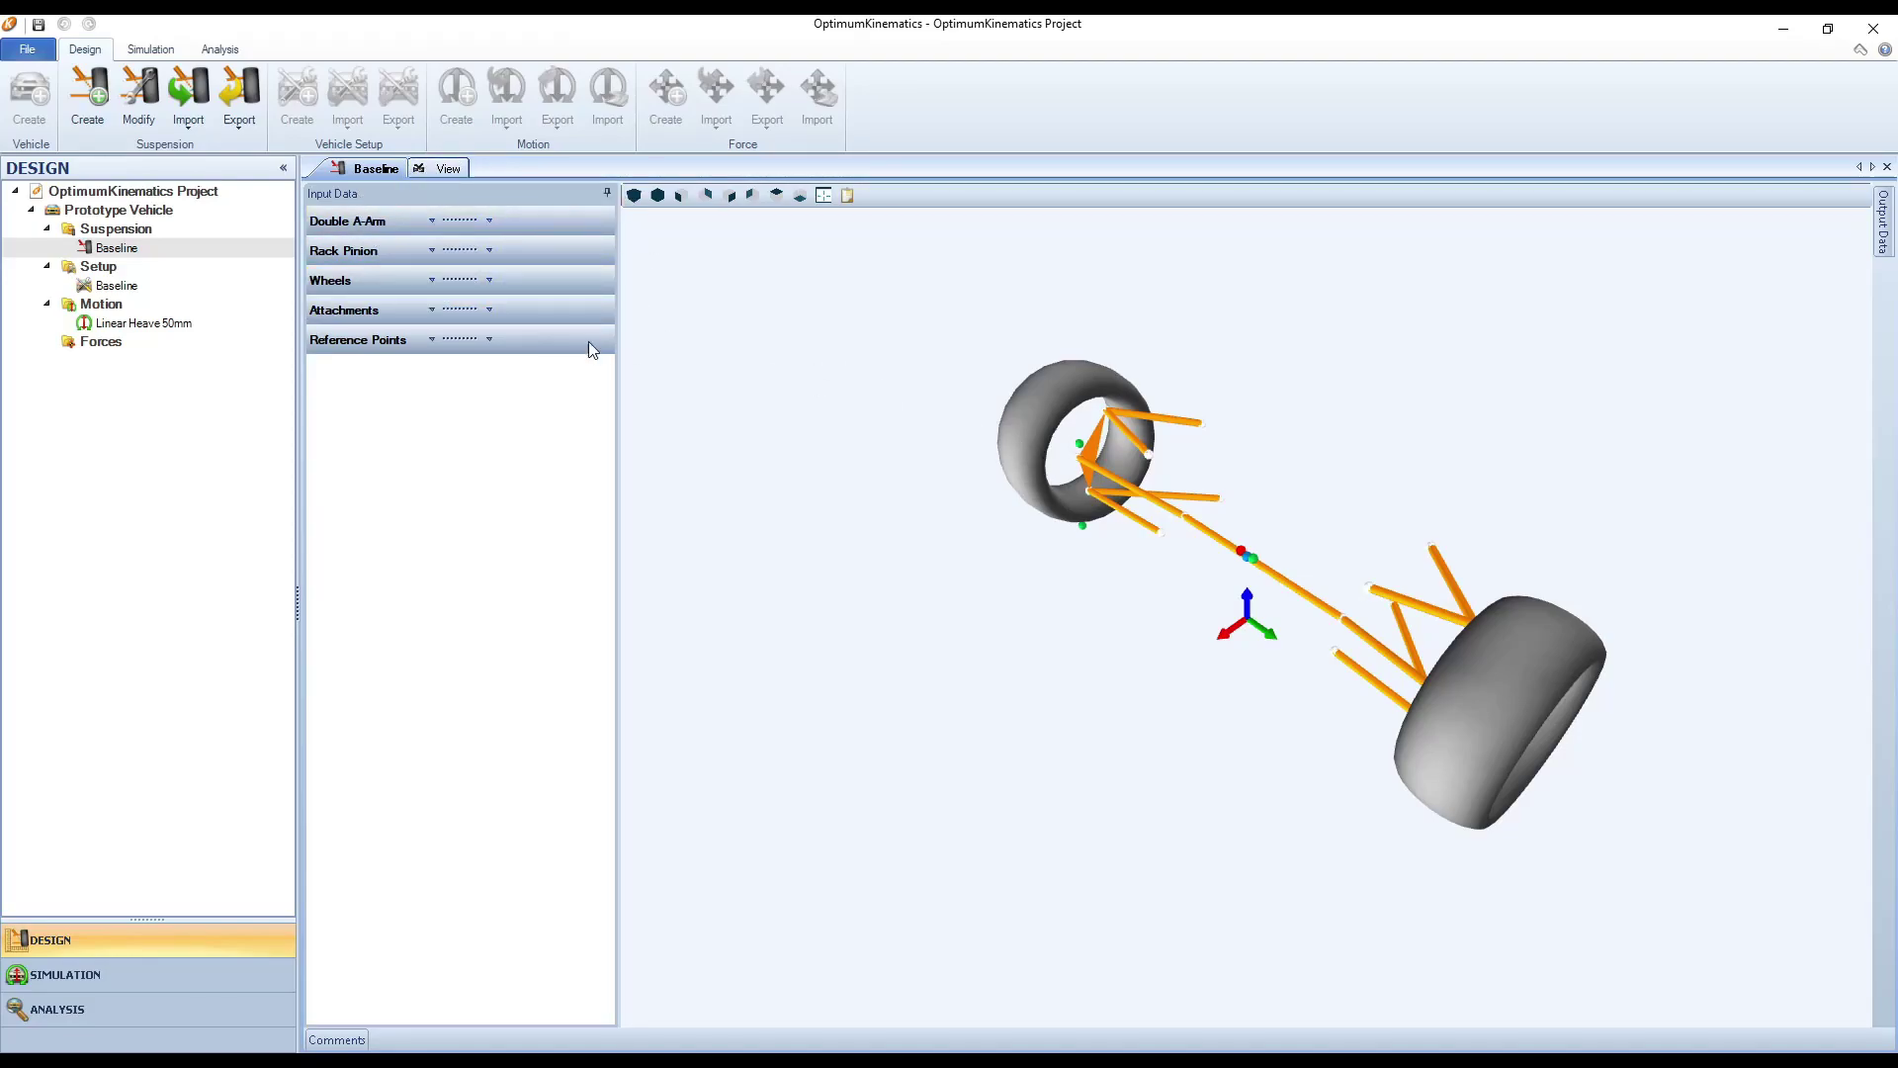
double_click(104, 286)
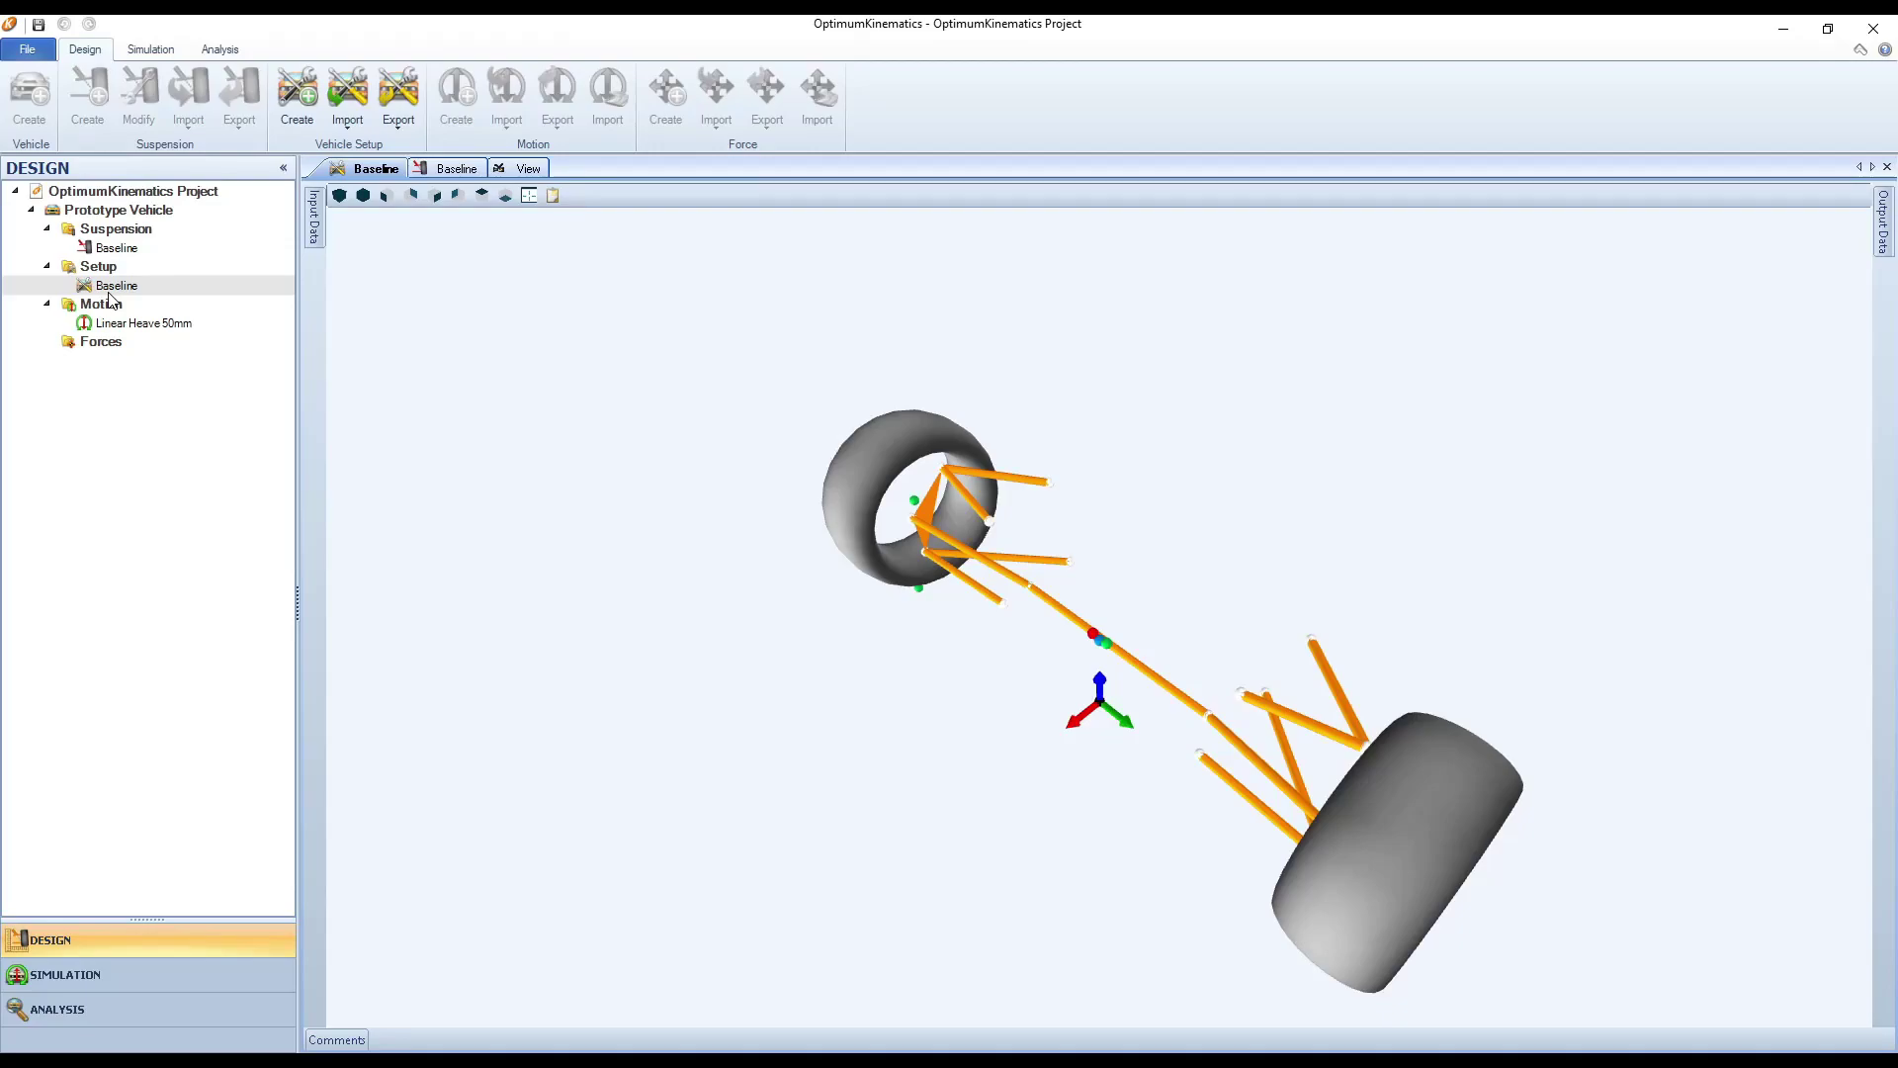
click(315, 240)
Open the Linear Heave 50mm motion to see its -50 mm to 50 mm heave ramp
double_click(85, 329)
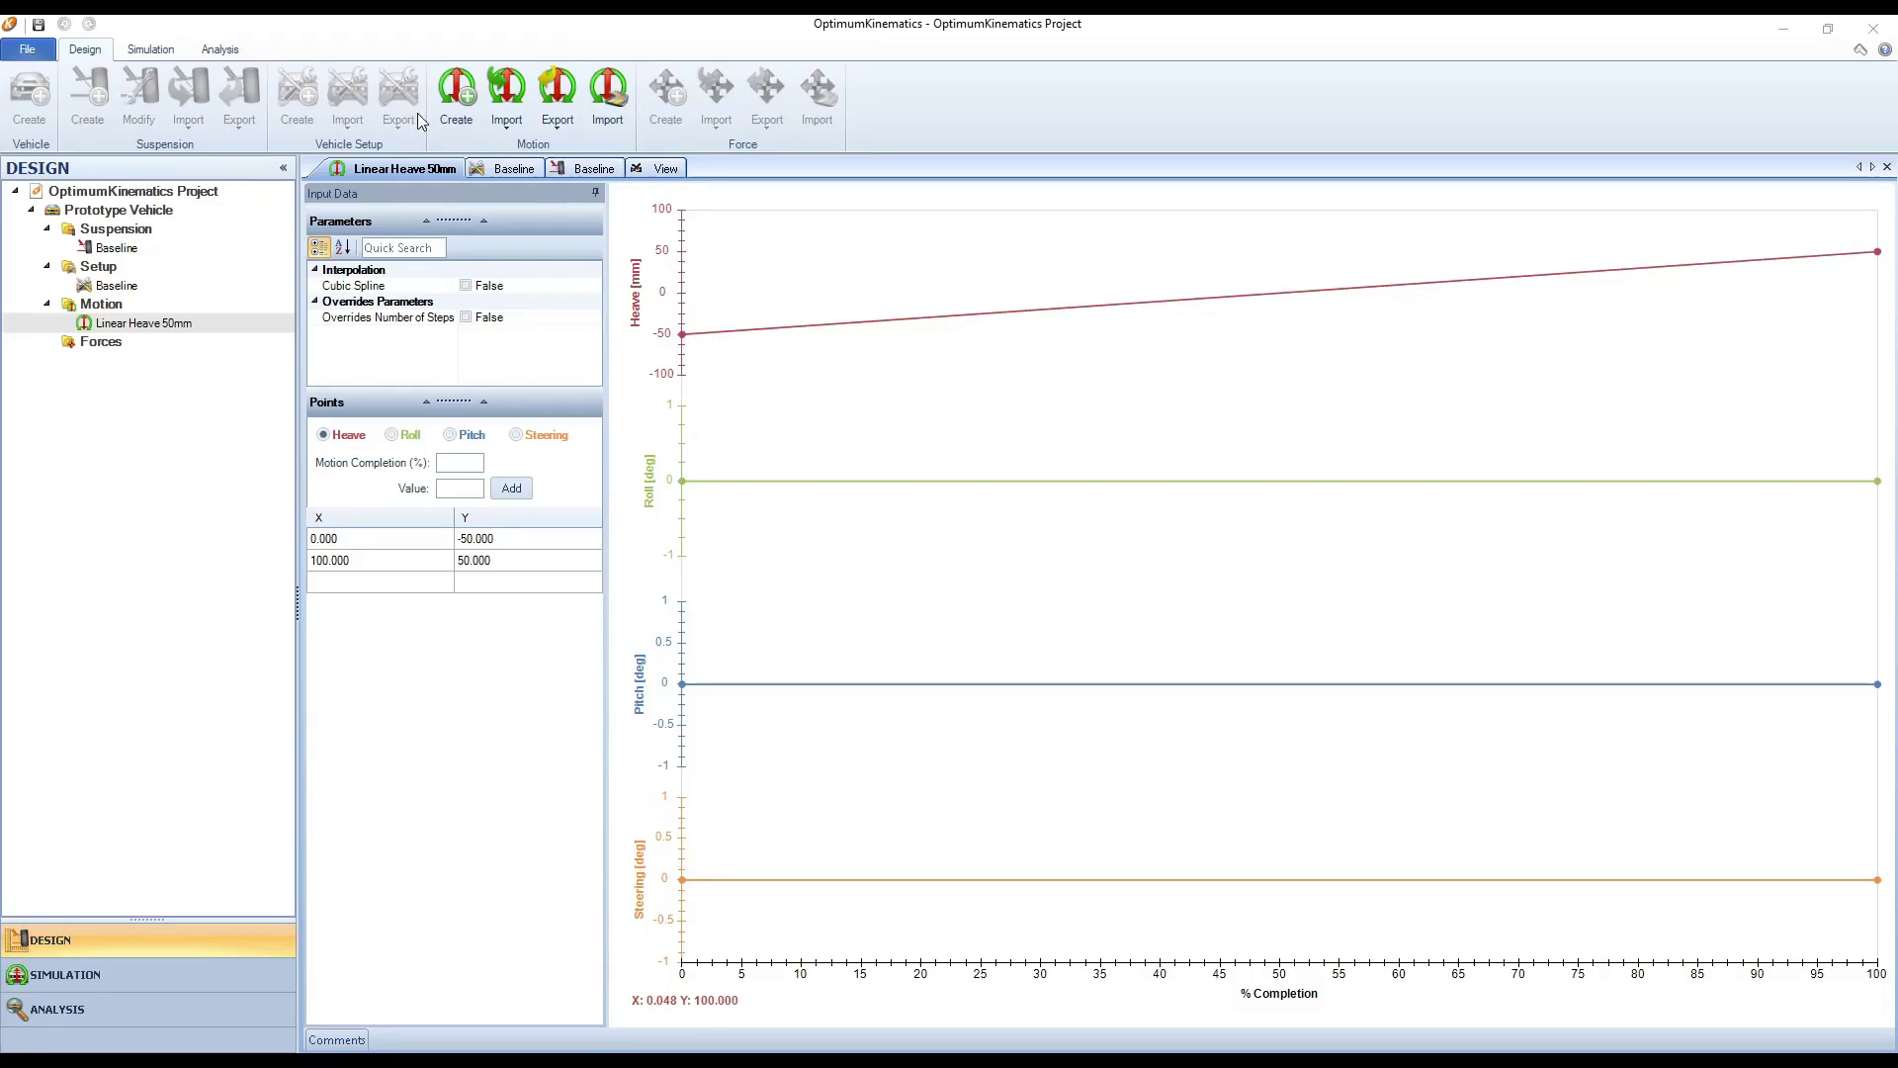
Create optimization 'Reduce Bump Steer' from the Baseline setup over the Linear Heave 50mm motion
click(149, 50)
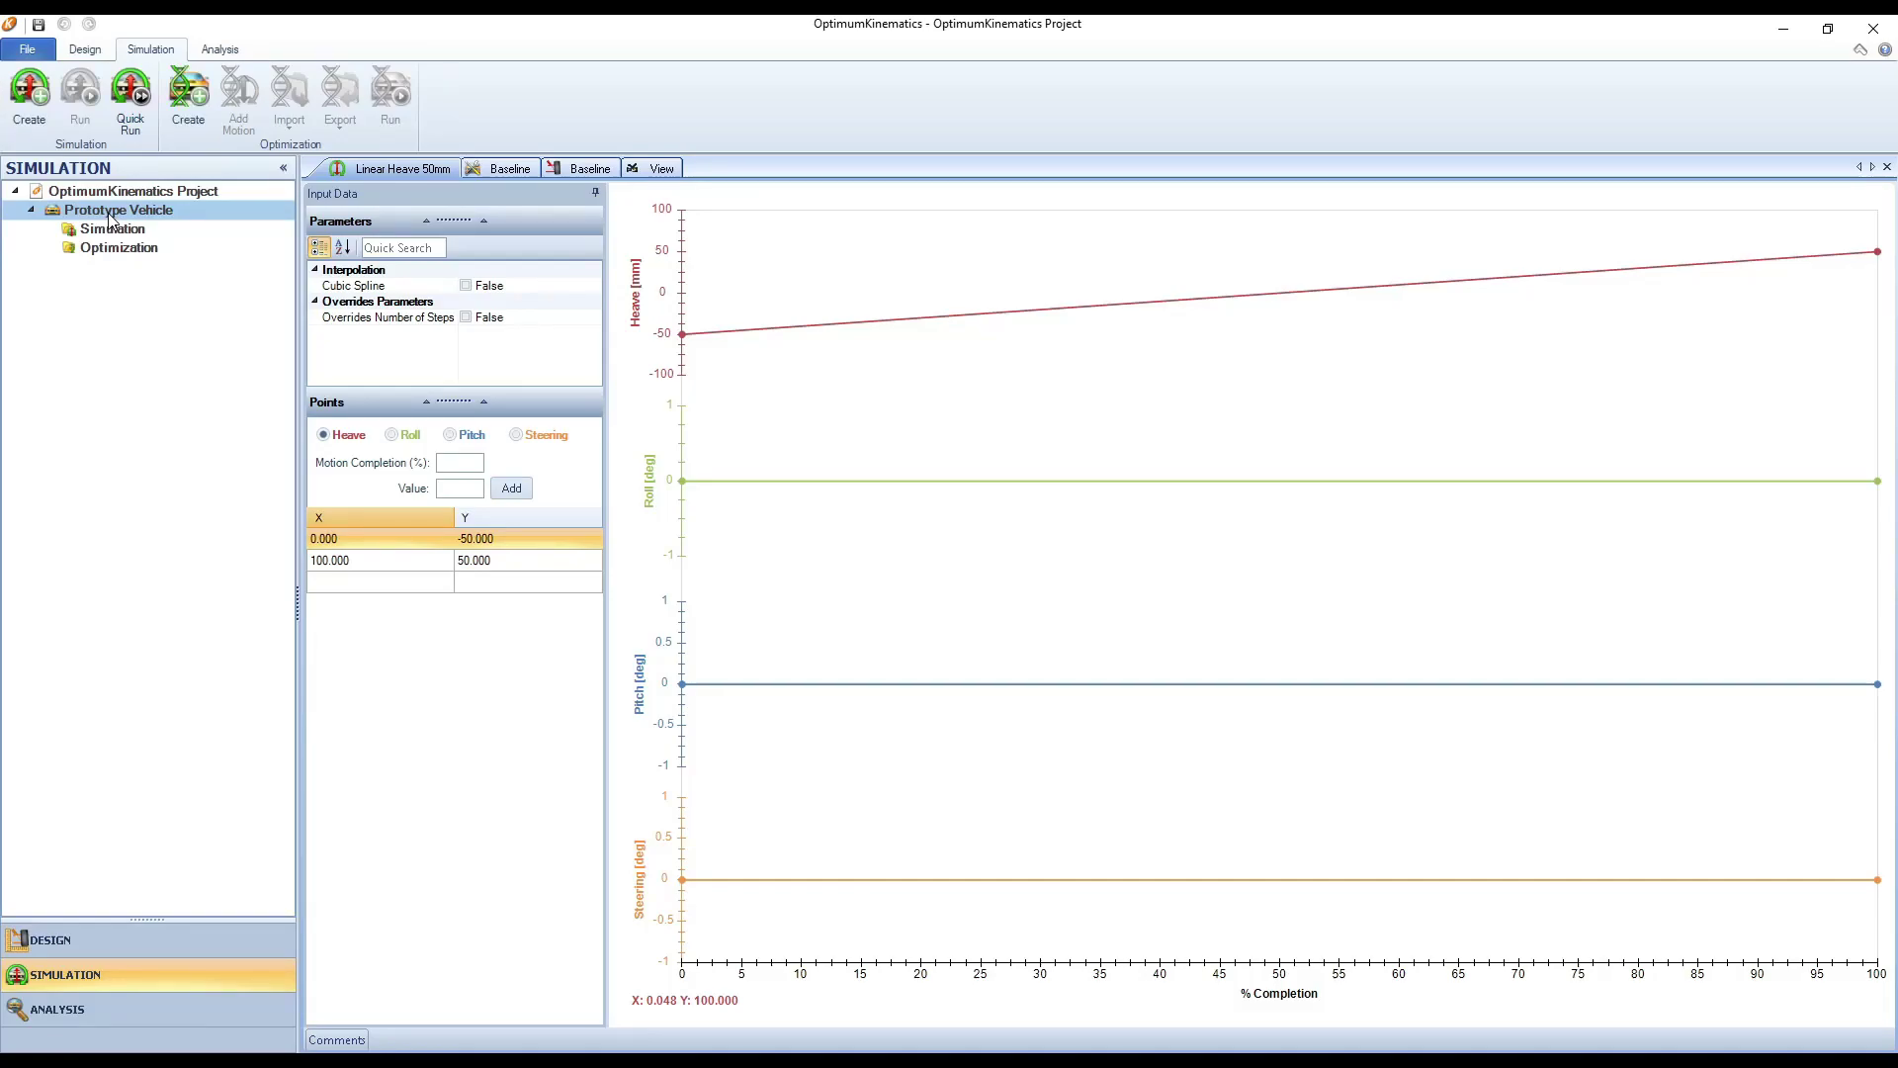
click(178, 118)
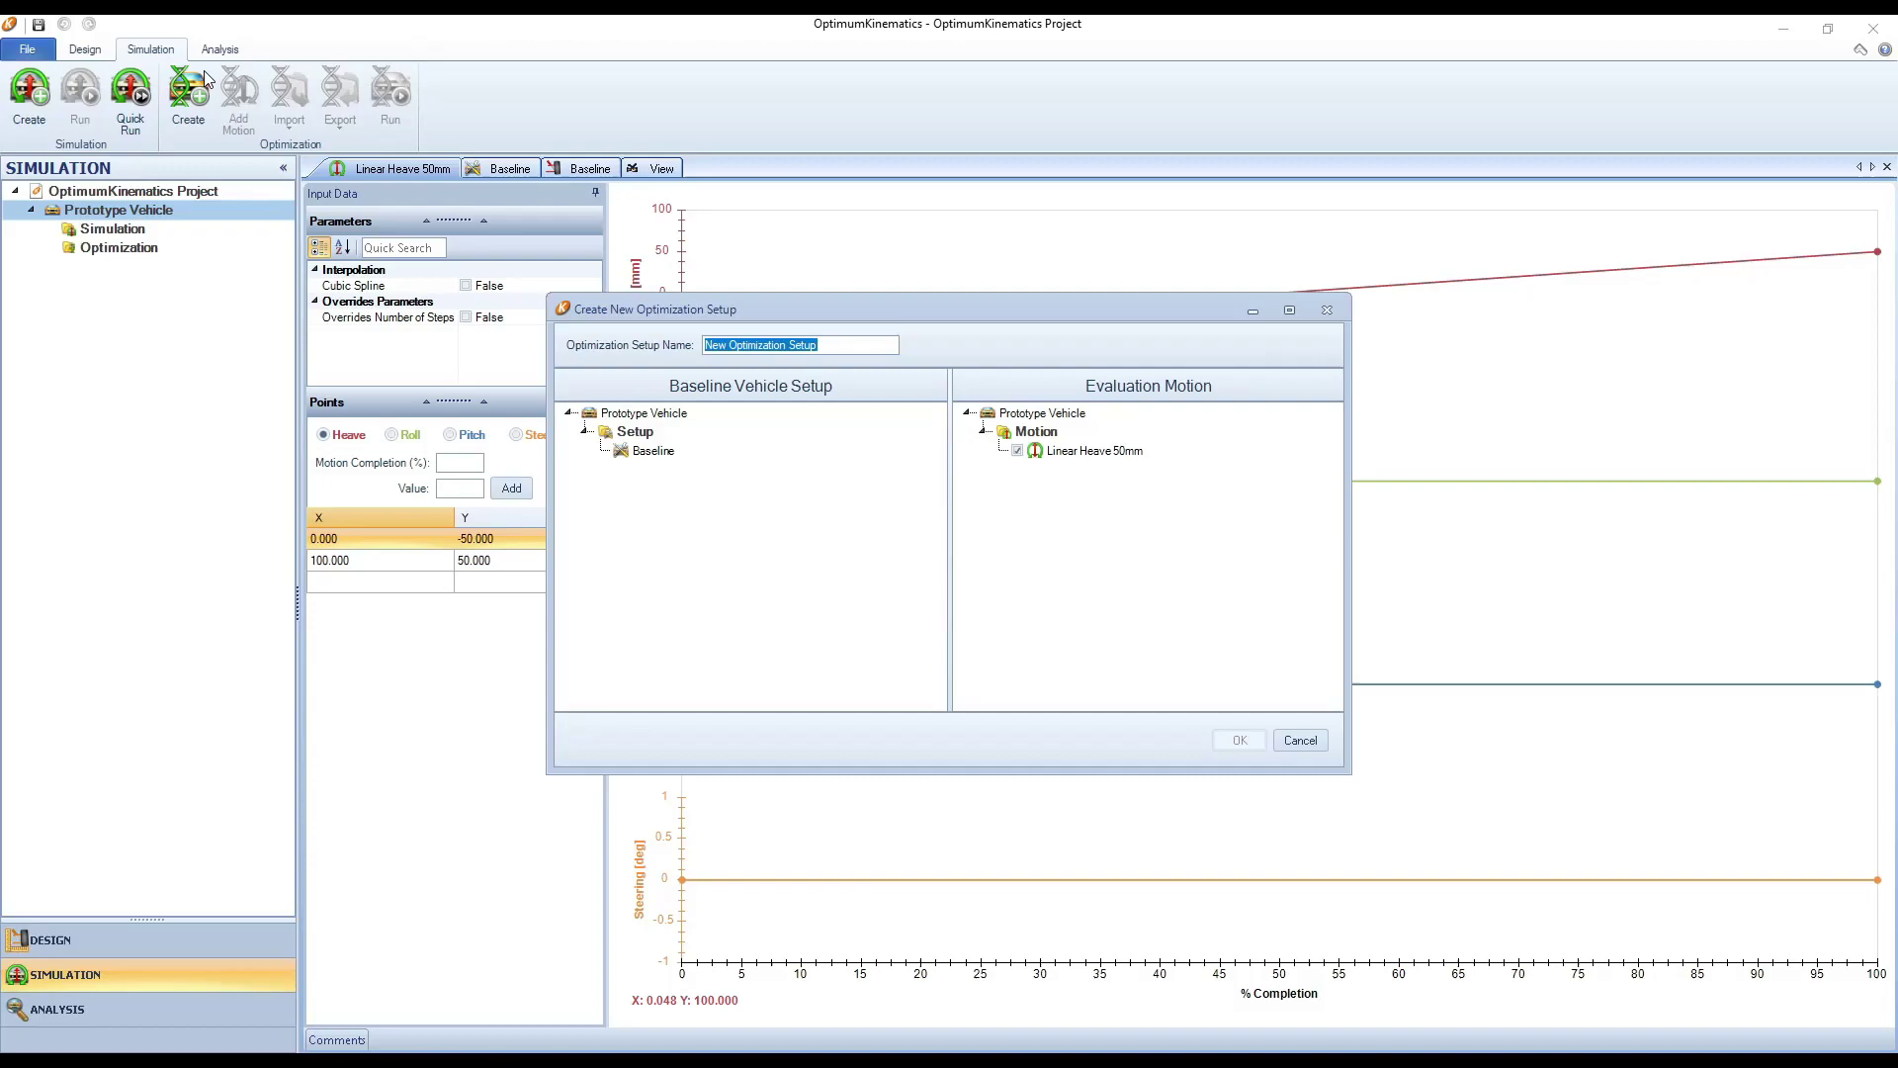
key(BackSpace)
text(Reduce Bump Steer)
click(635, 454)
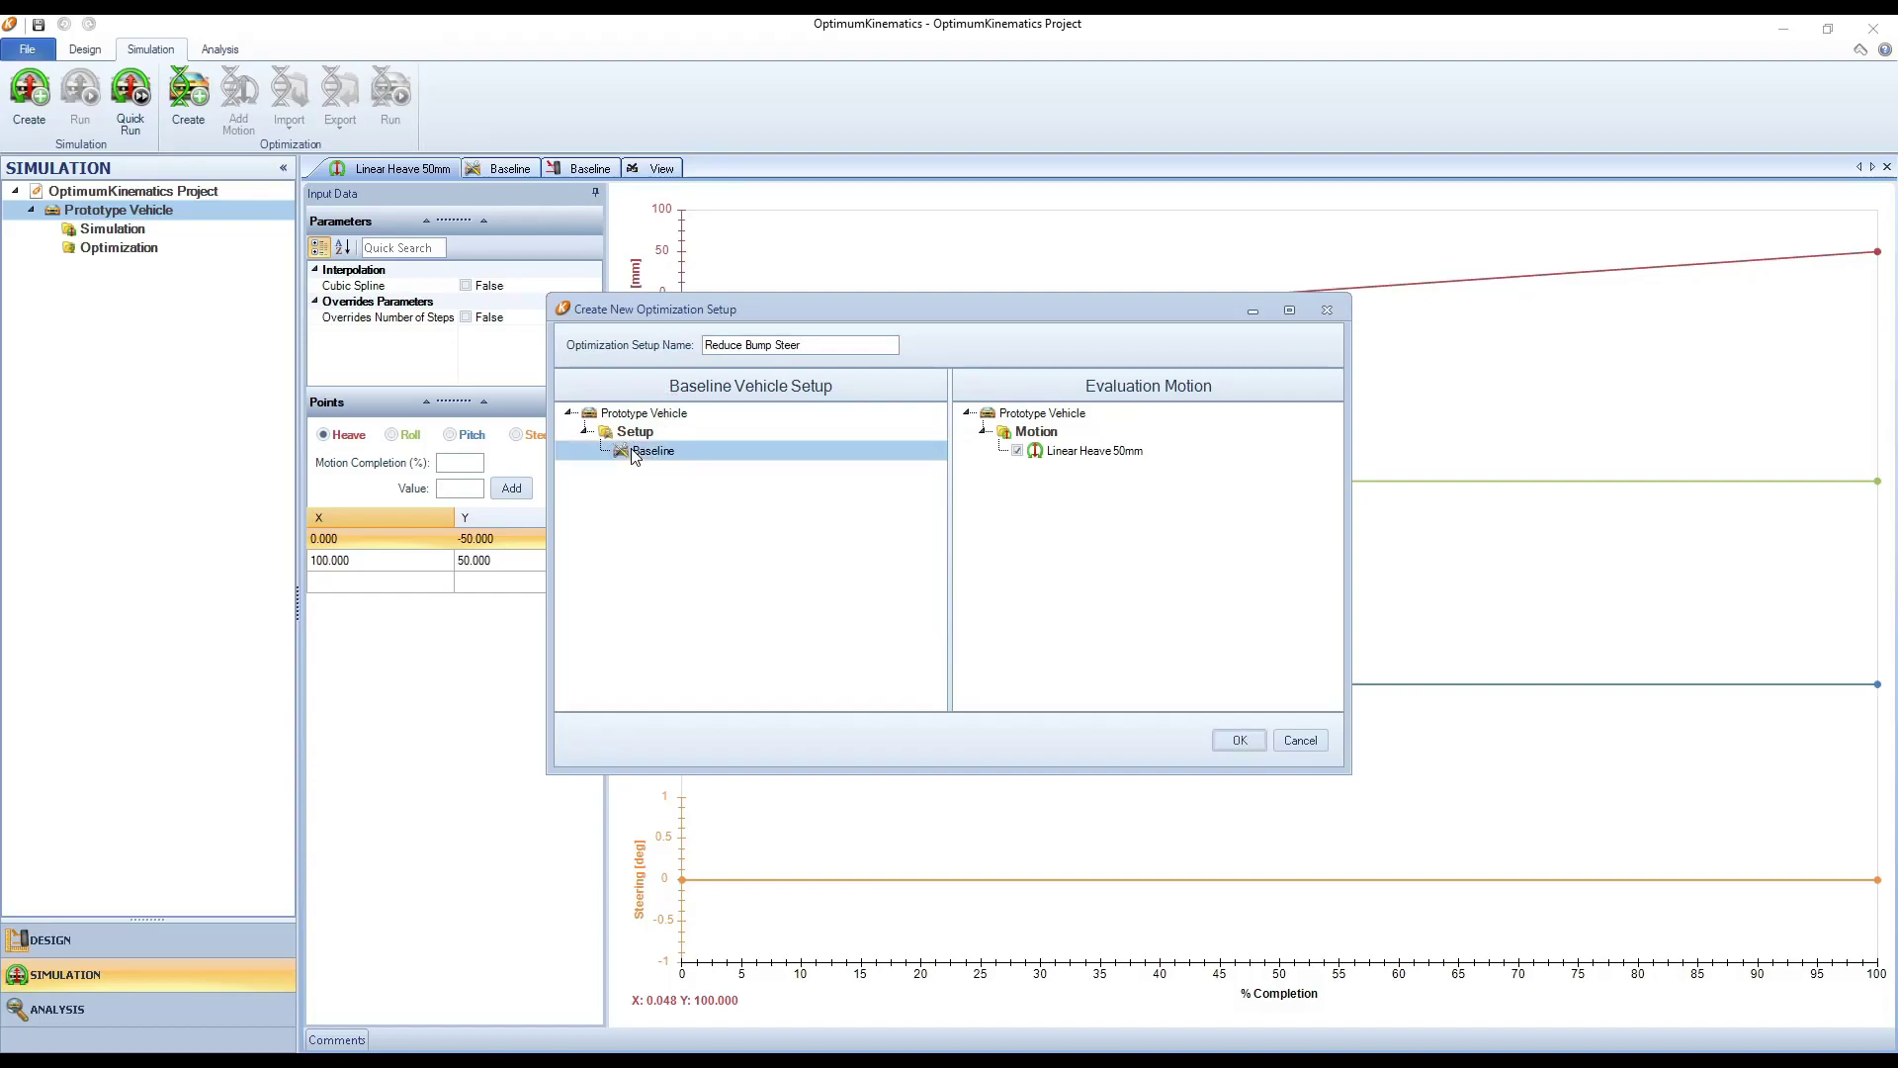
click(1019, 451)
click(1043, 455)
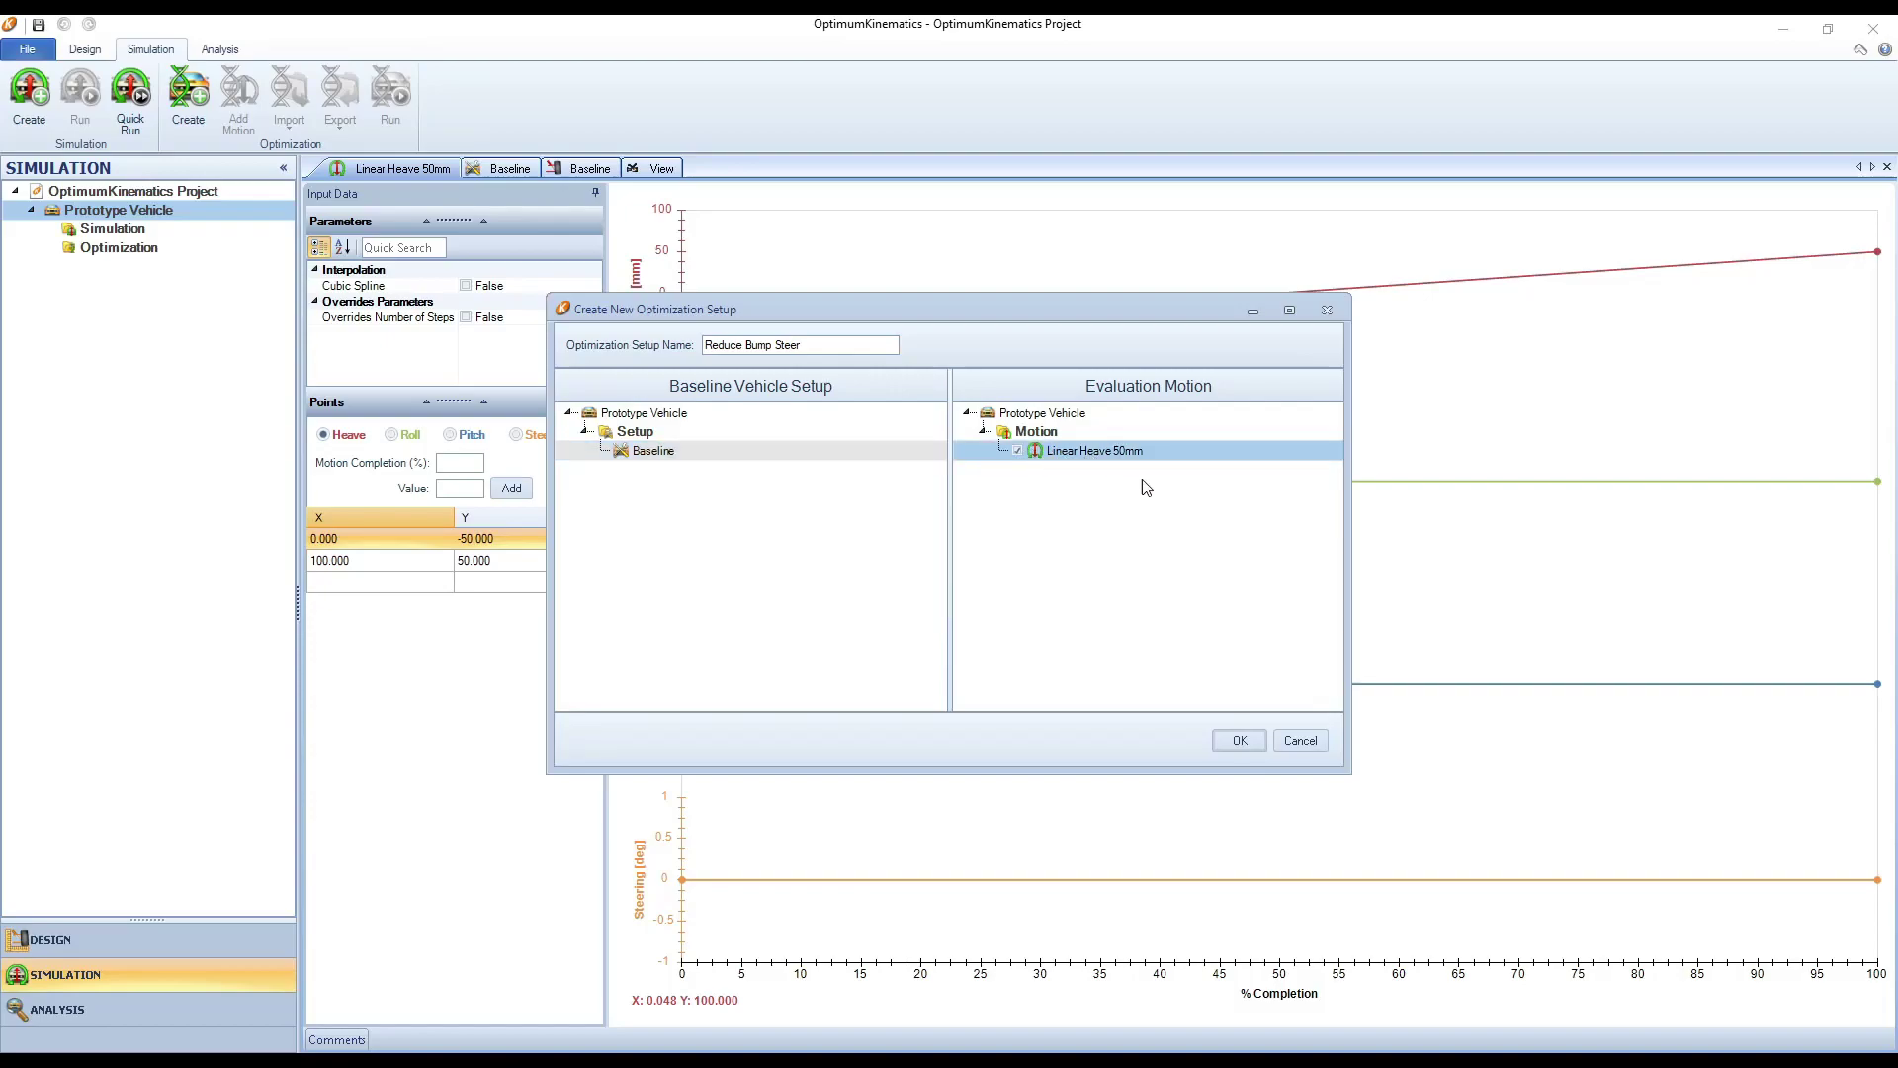
click(1238, 742)
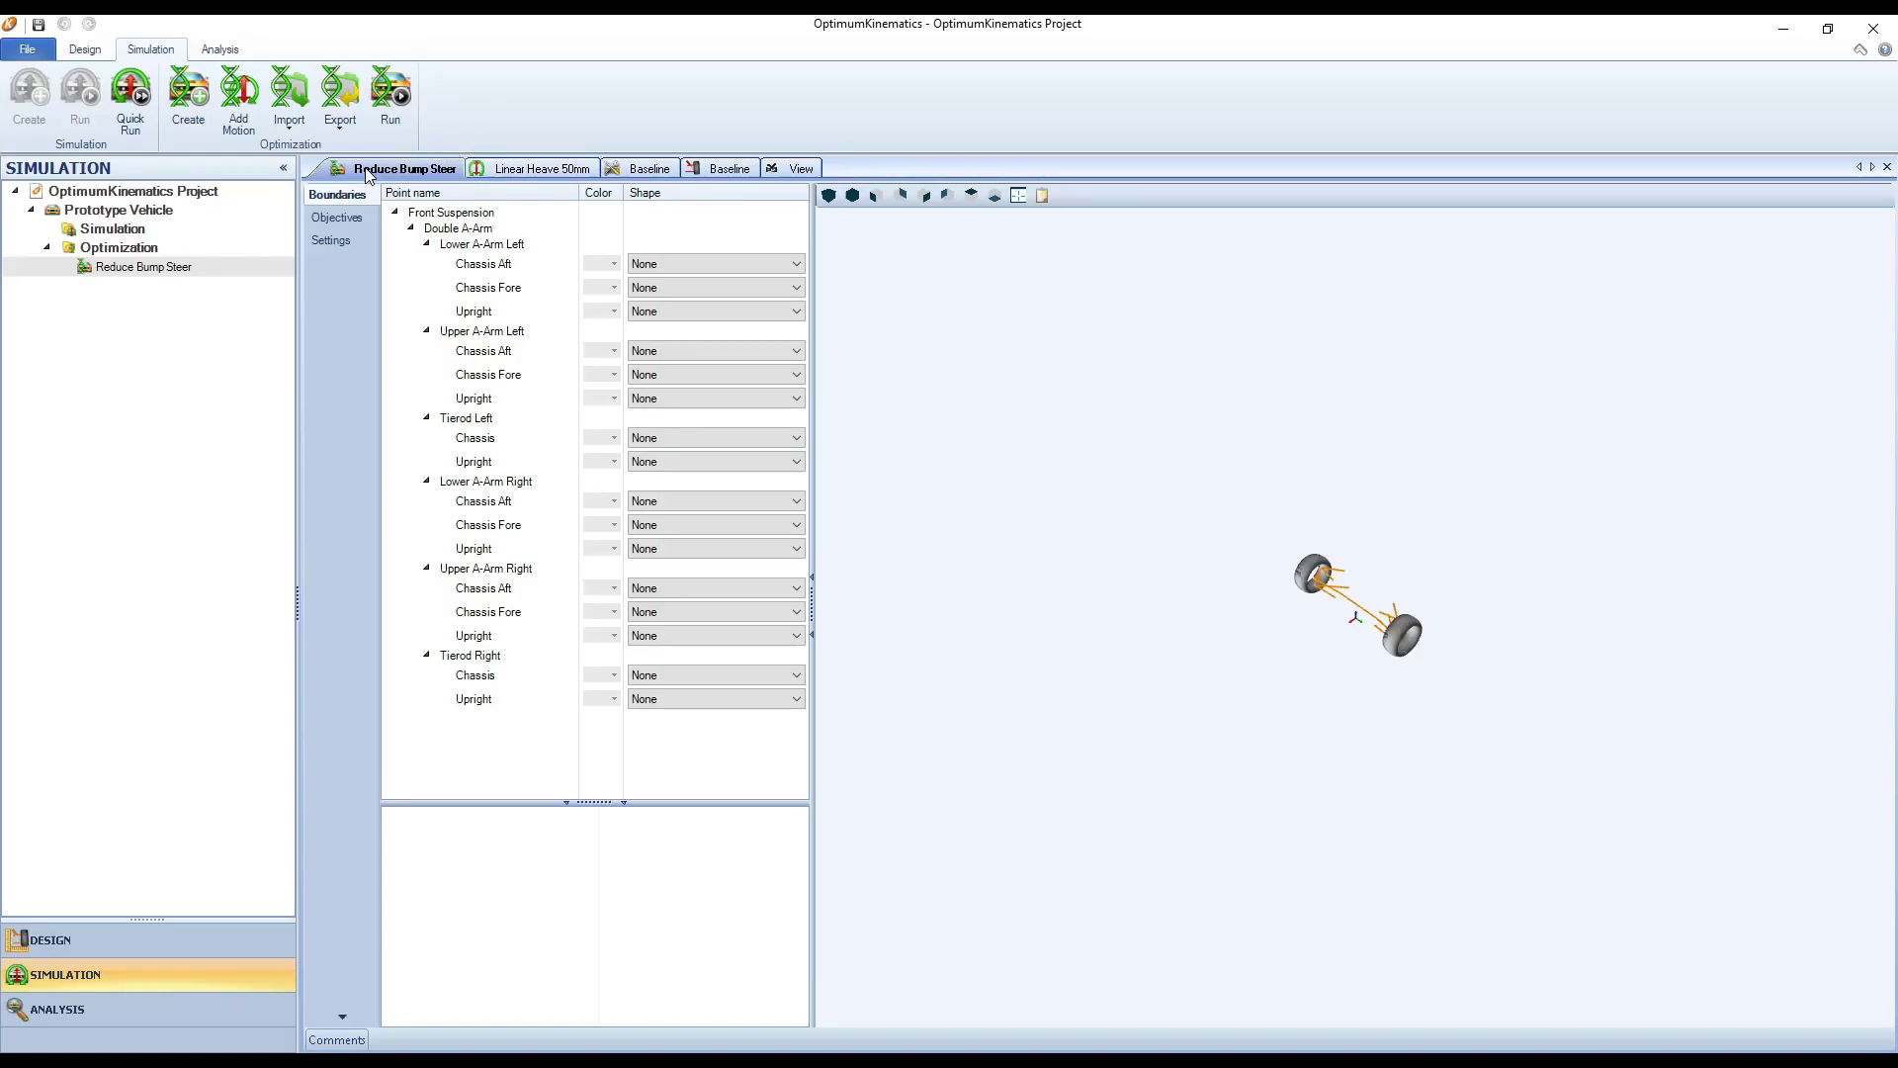
In front view, give Tierod Left's chassis point a Box boundary and its upright point a Sphere
click(876, 196)
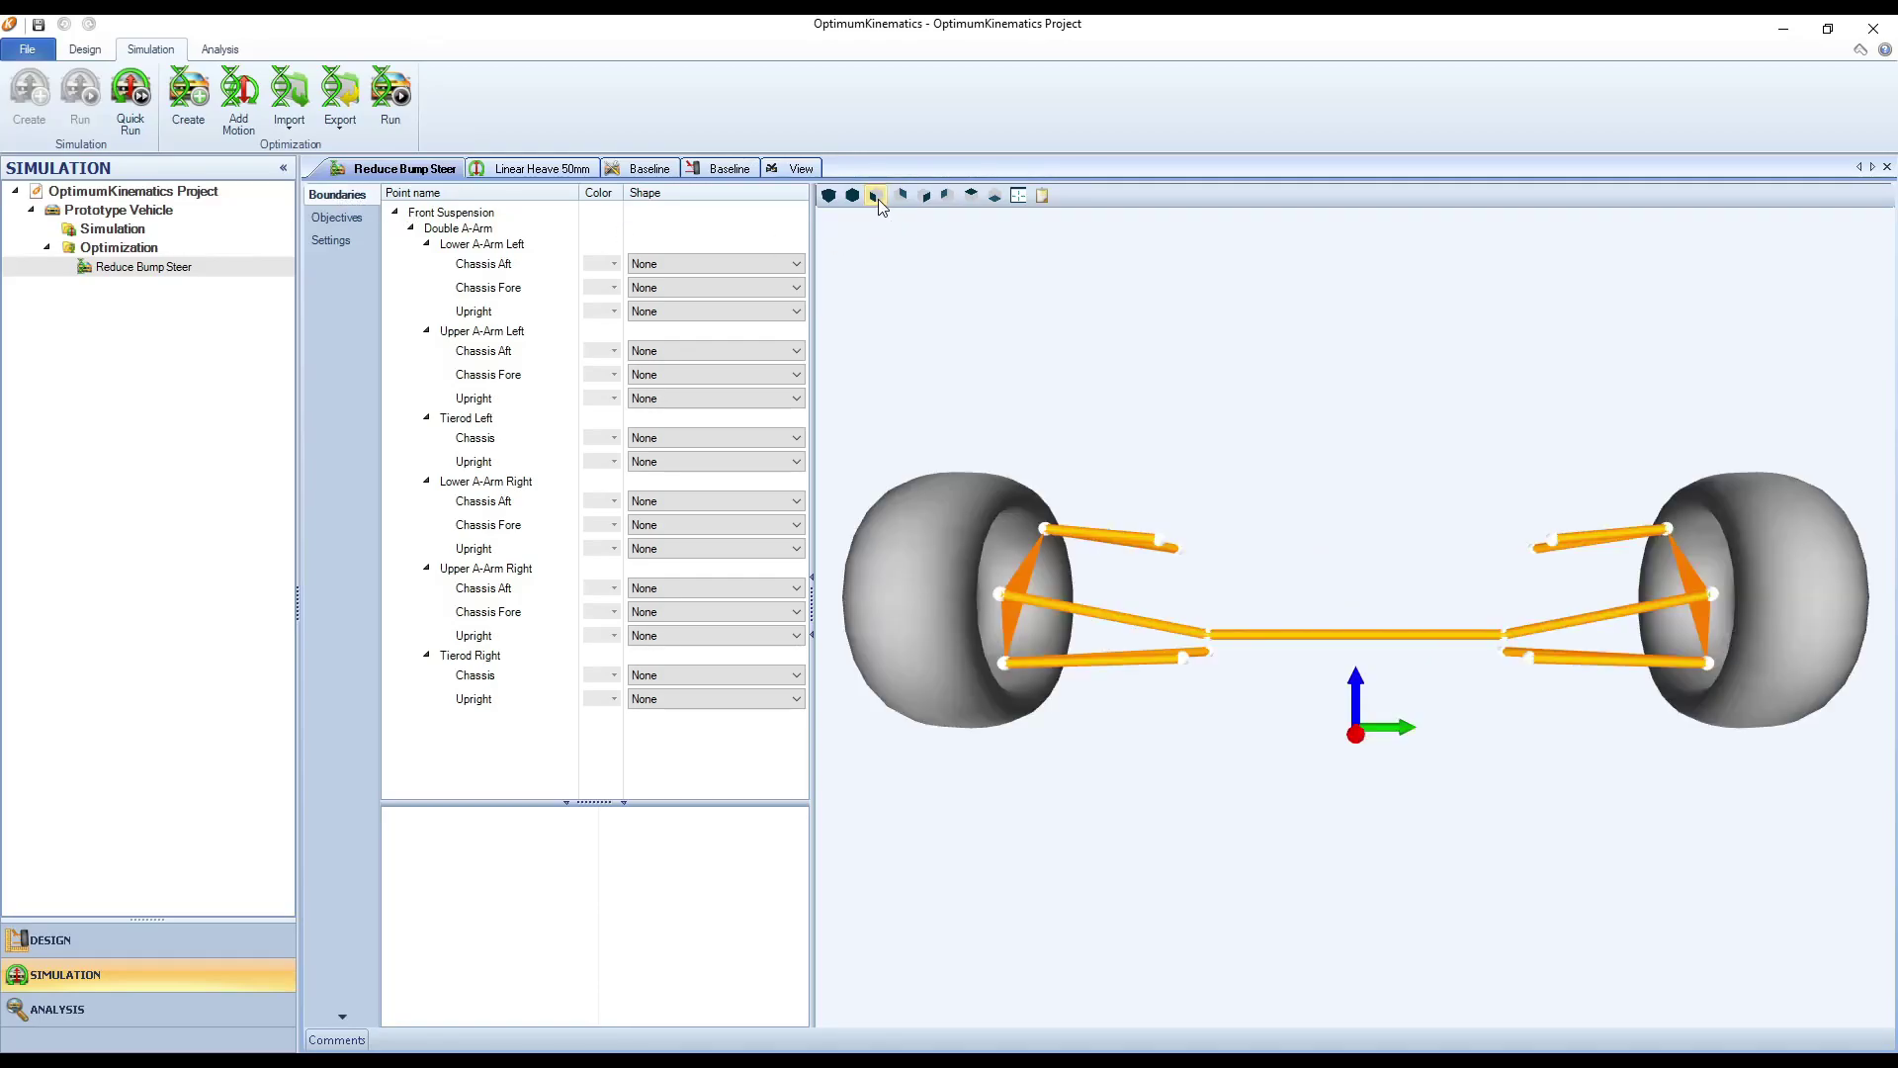
click(675, 437)
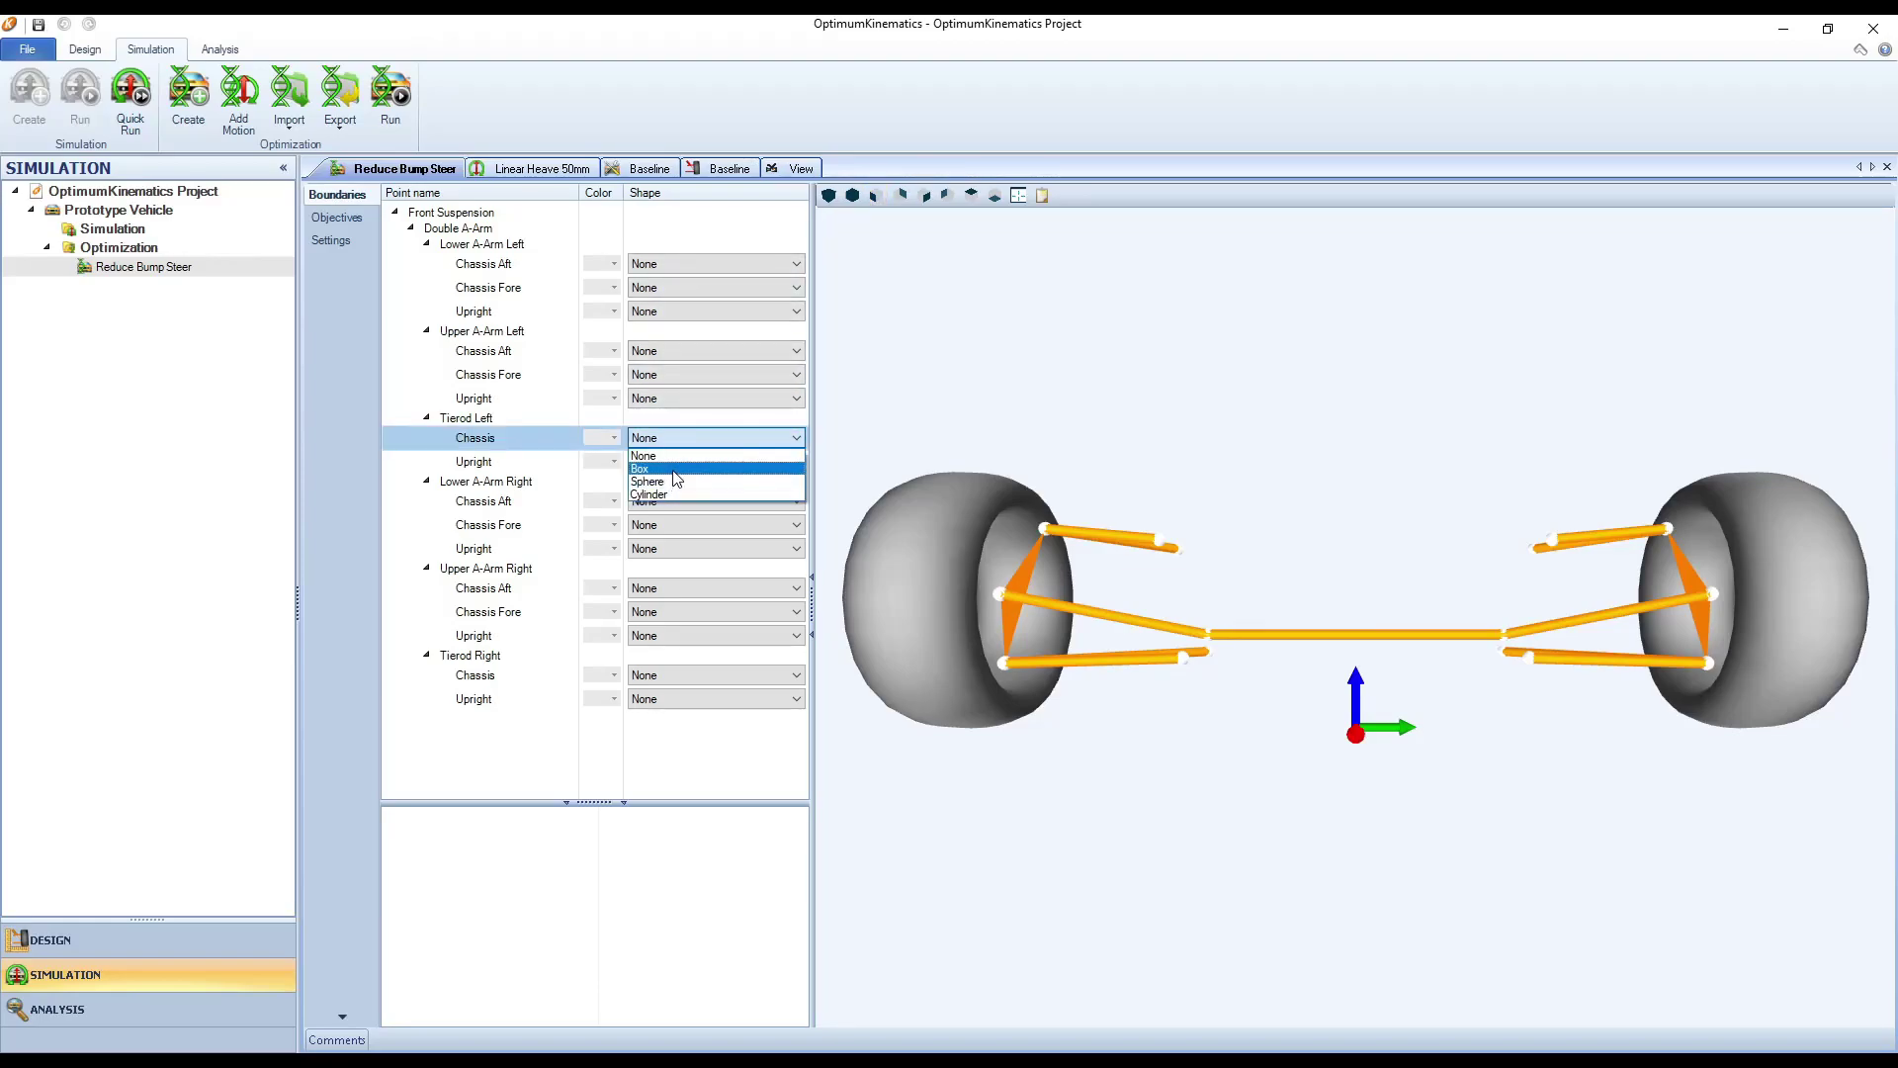
click(672, 470)
click(672, 462)
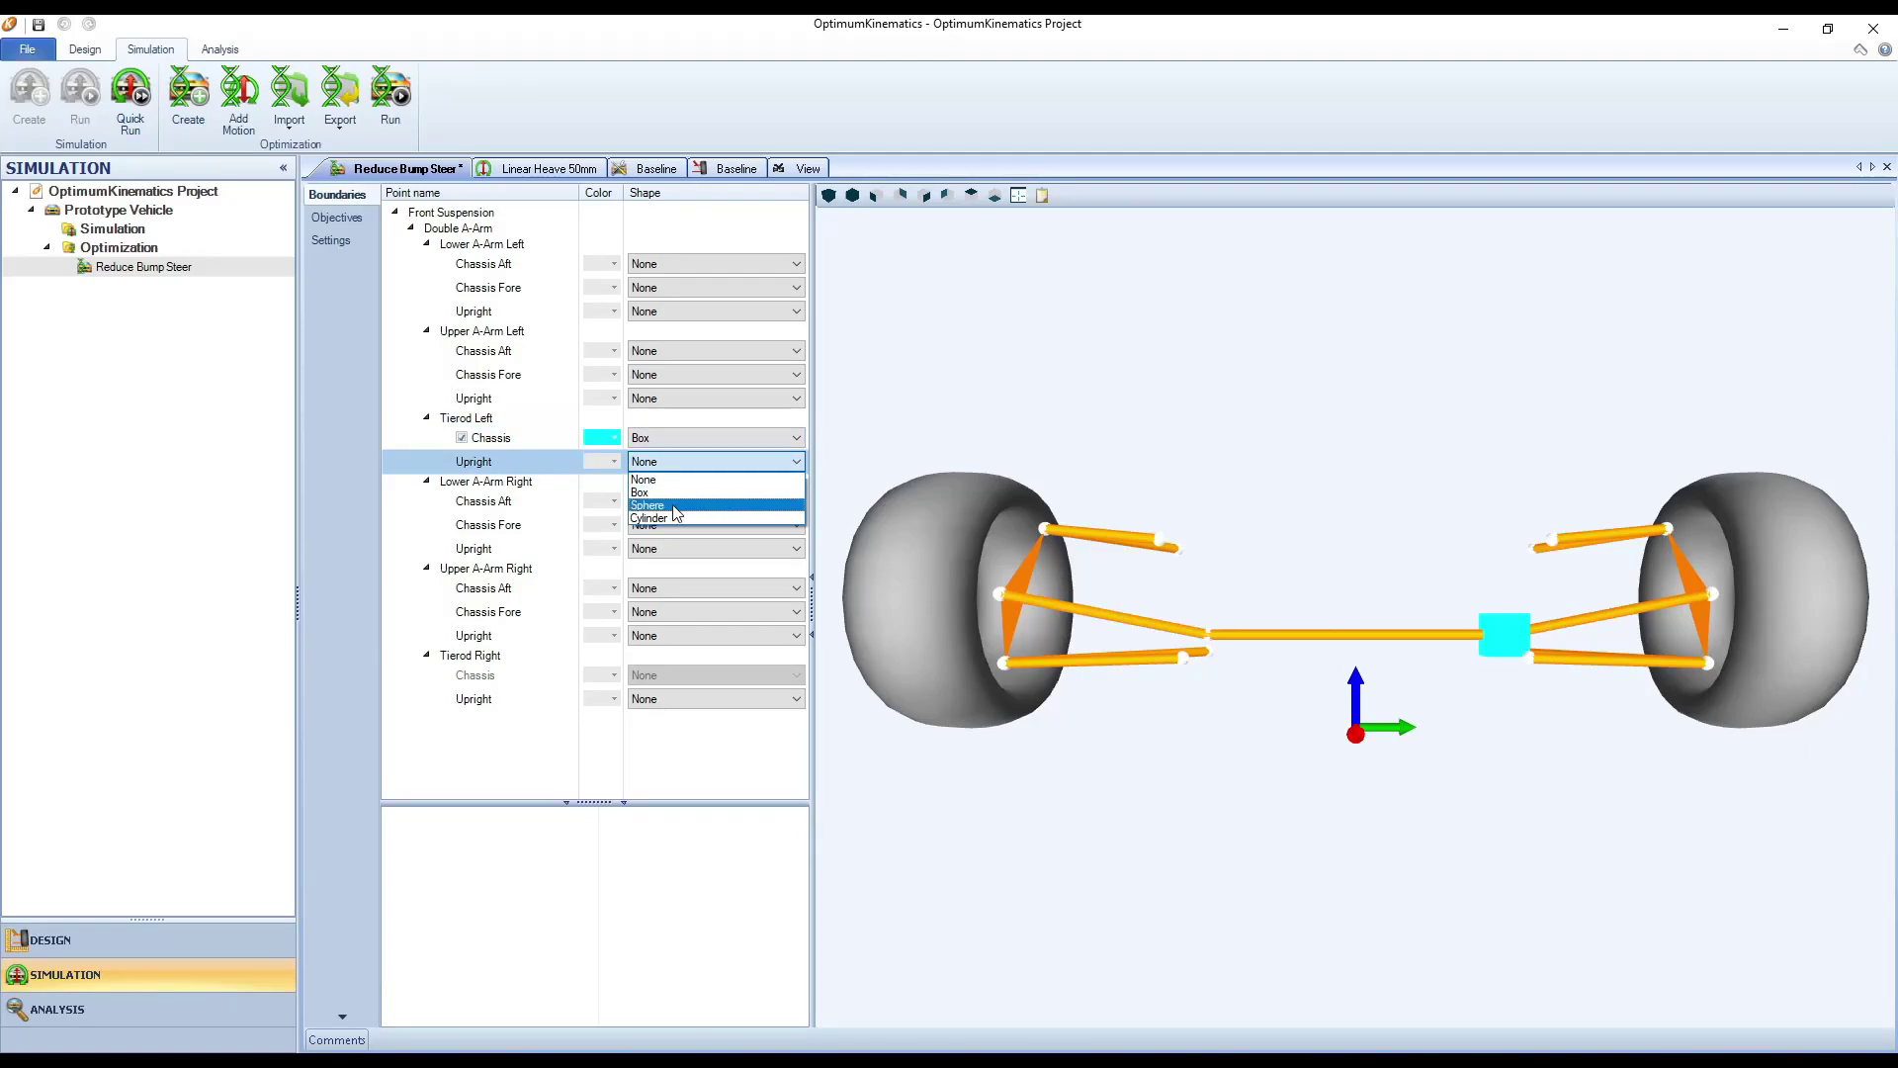
click(673, 505)
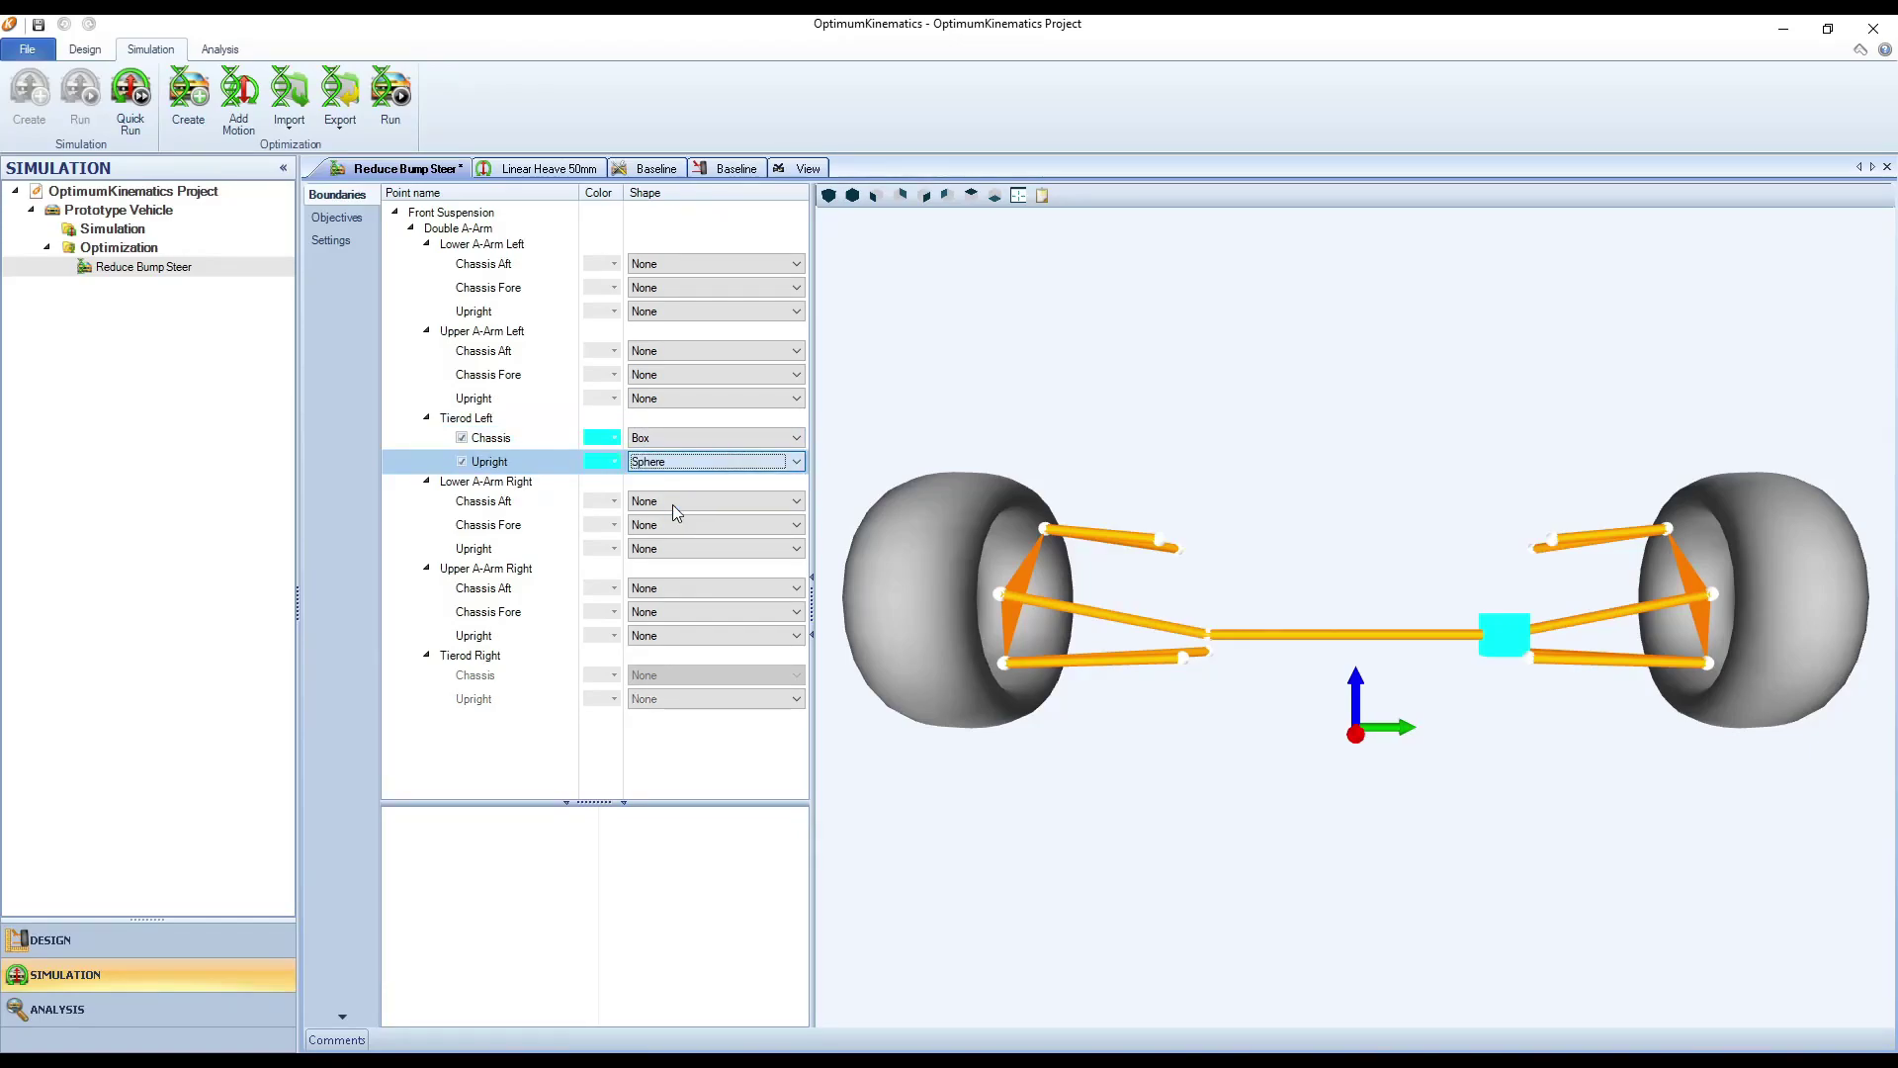
click(509, 441)
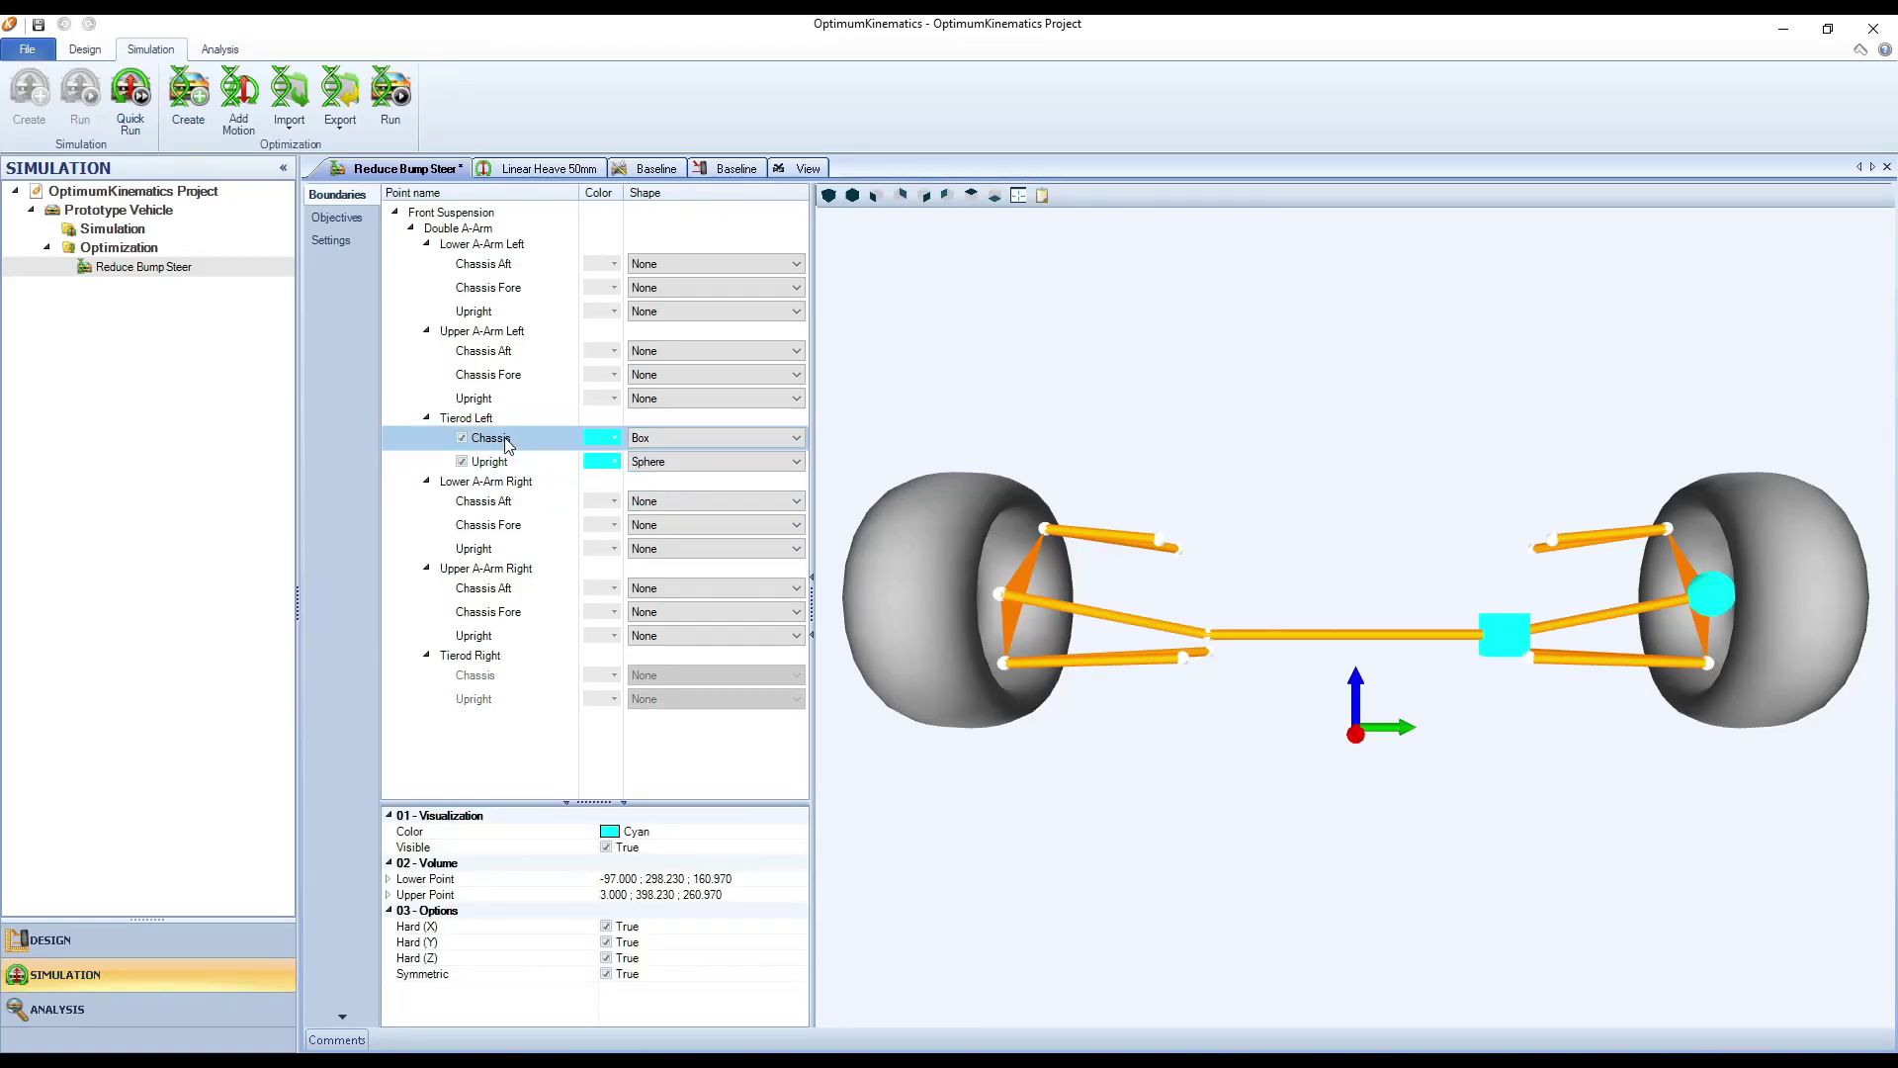
click(500, 464)
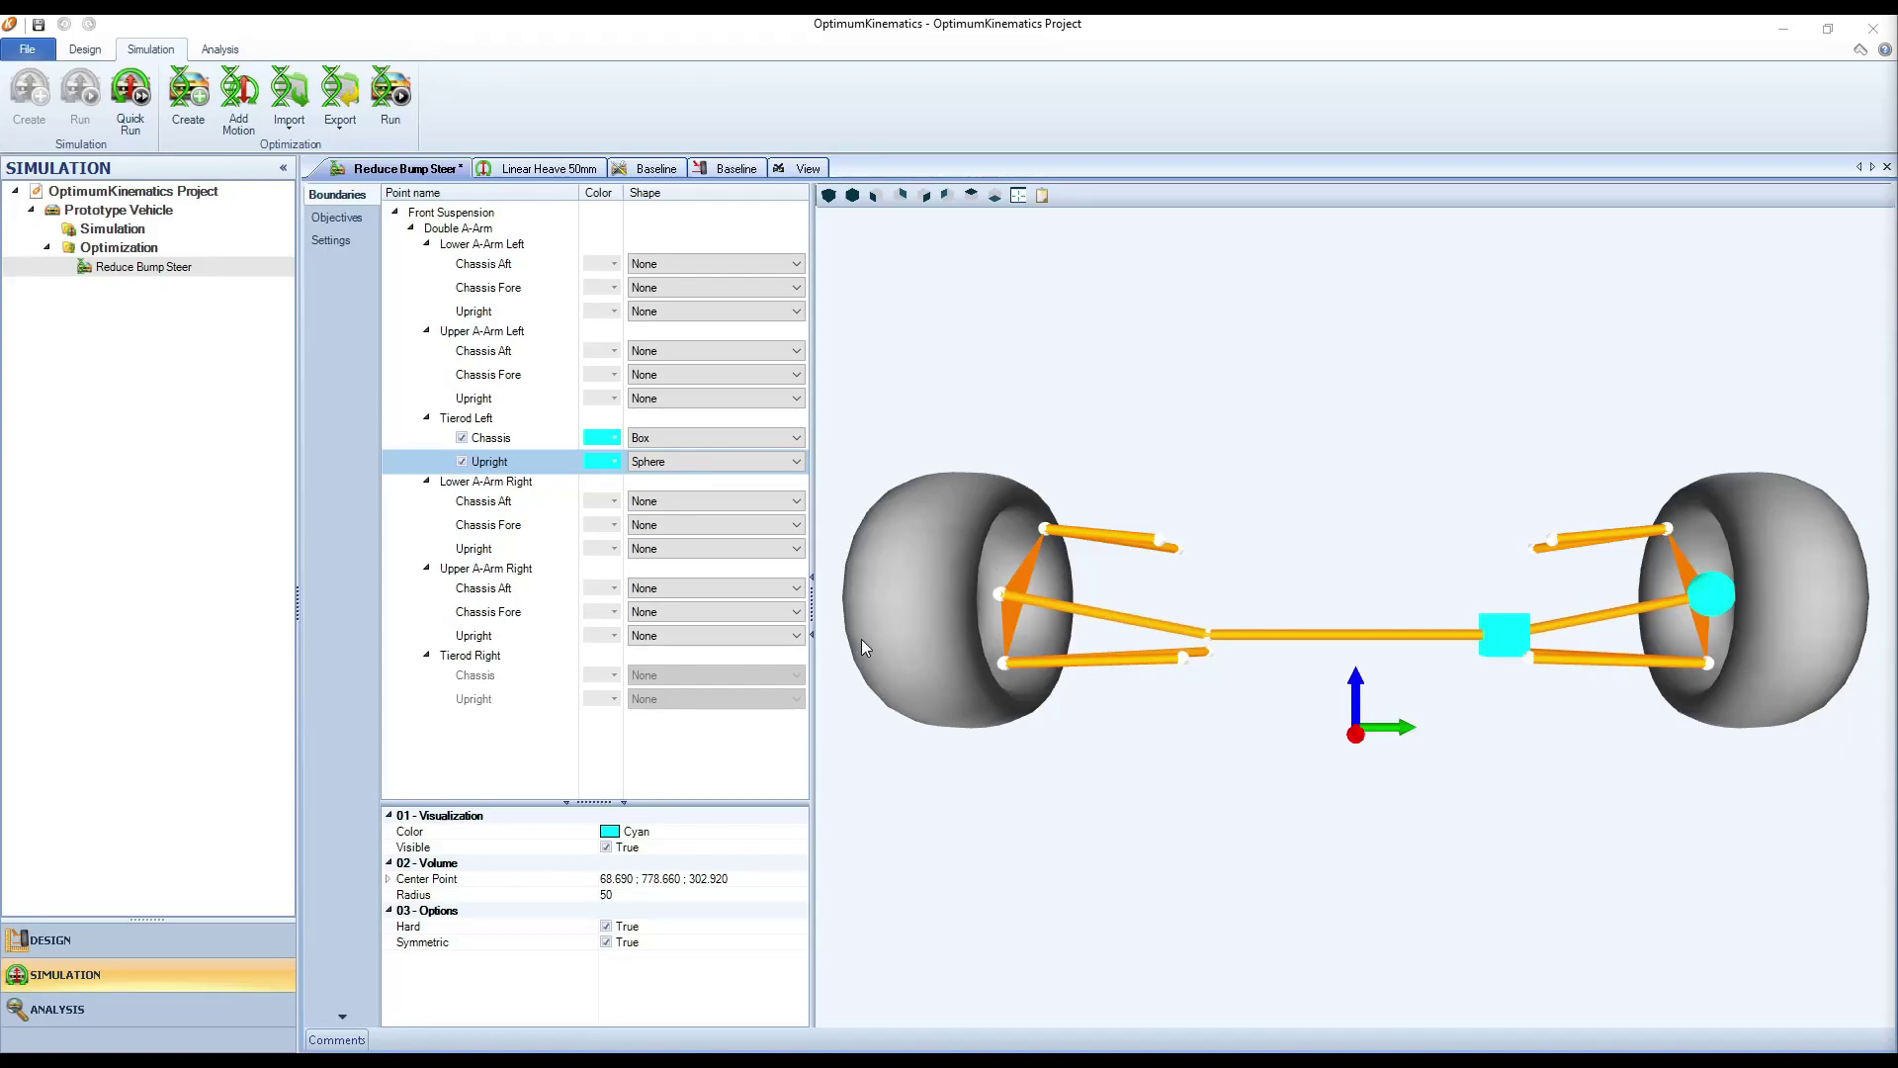
click(513, 436)
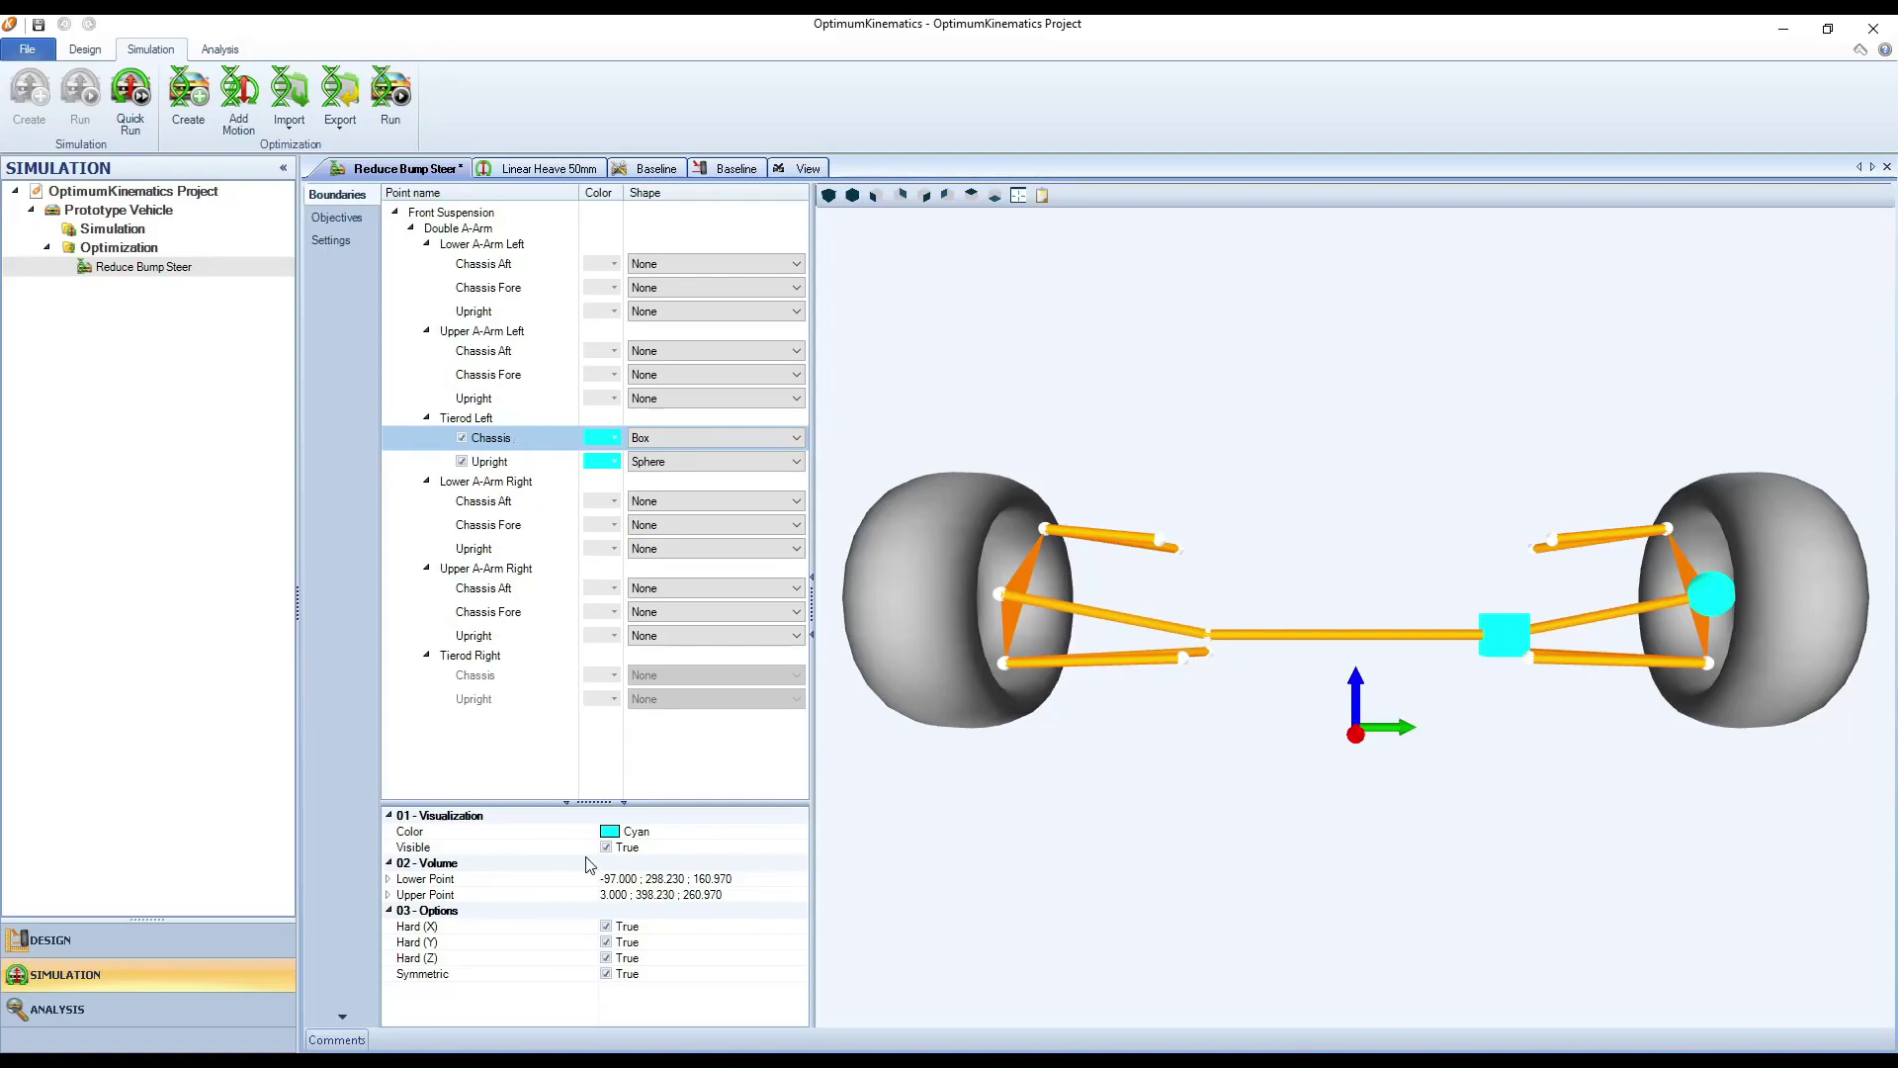
Paste new Lower Point and Upper Point values into the tie-rod chassis box boundary
click(765, 885)
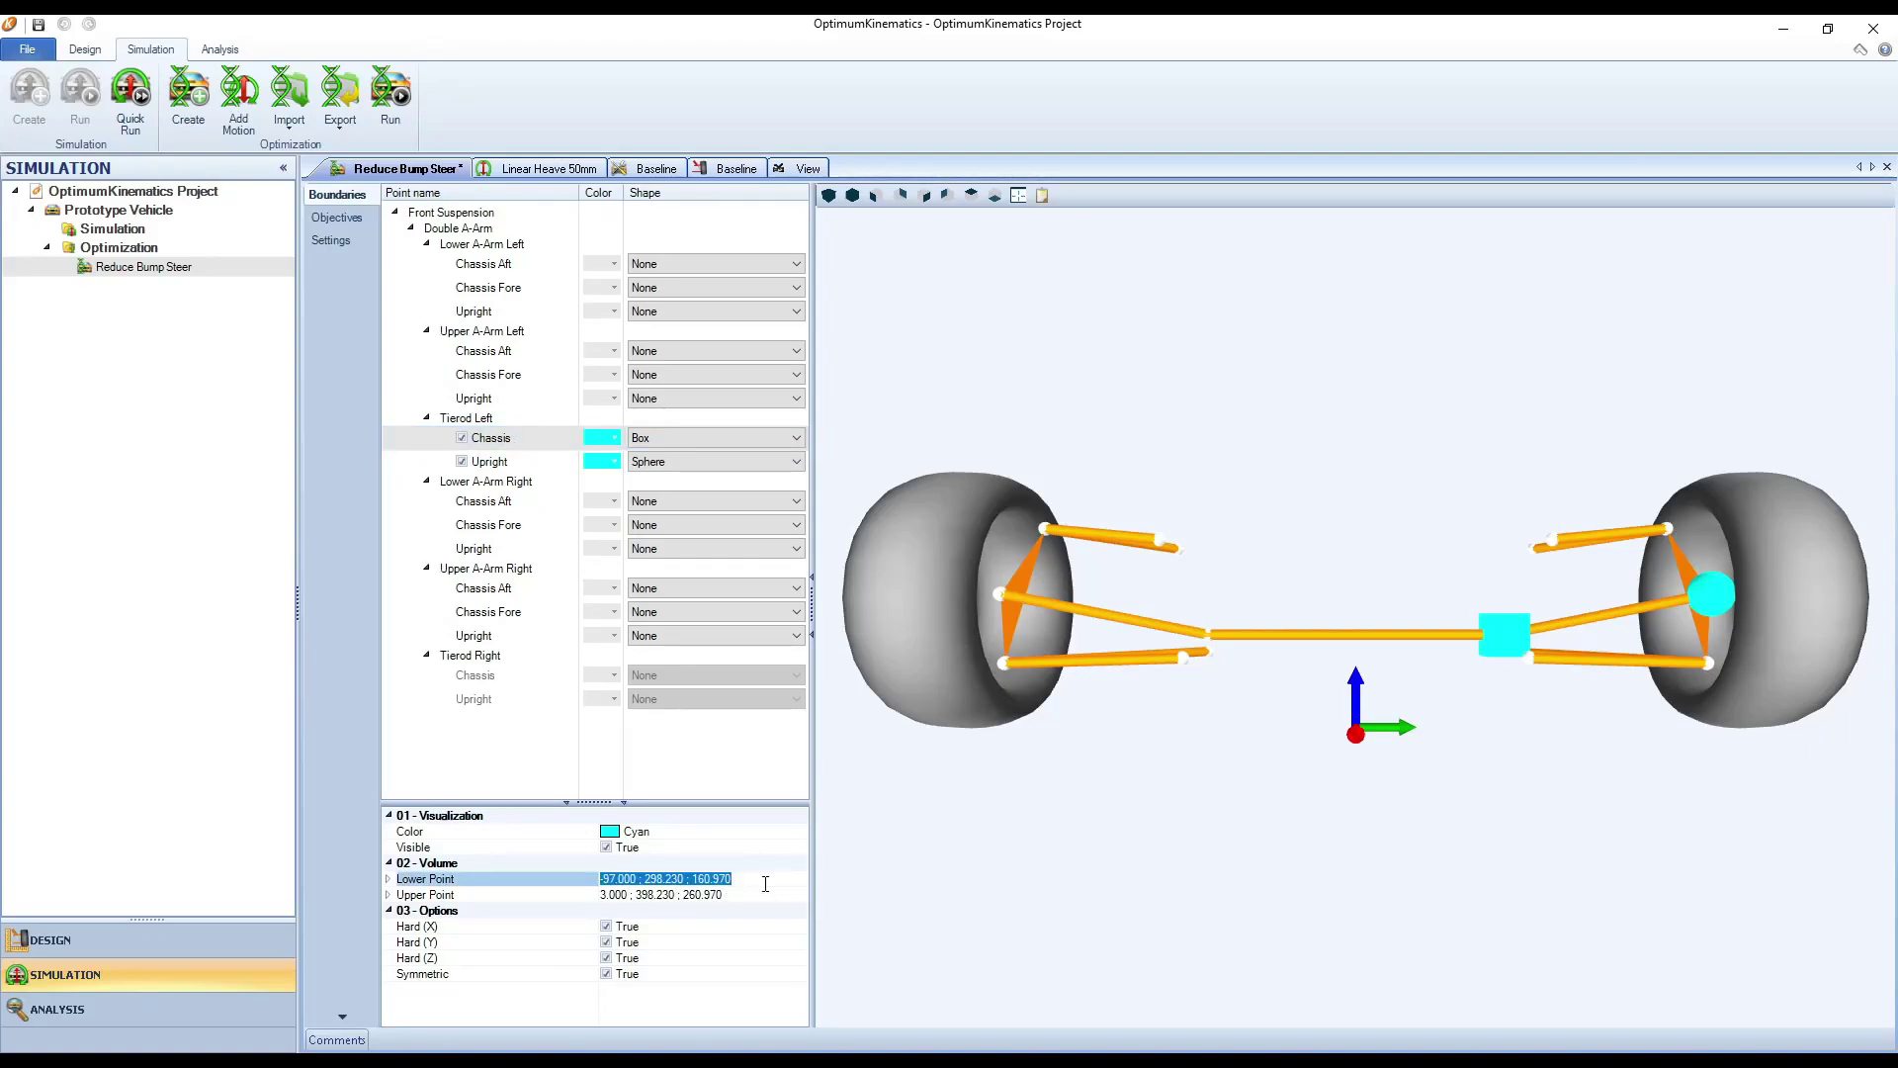
text(-100.000 ; 348.230 ; 160.970)
key(Return)
key(Down)
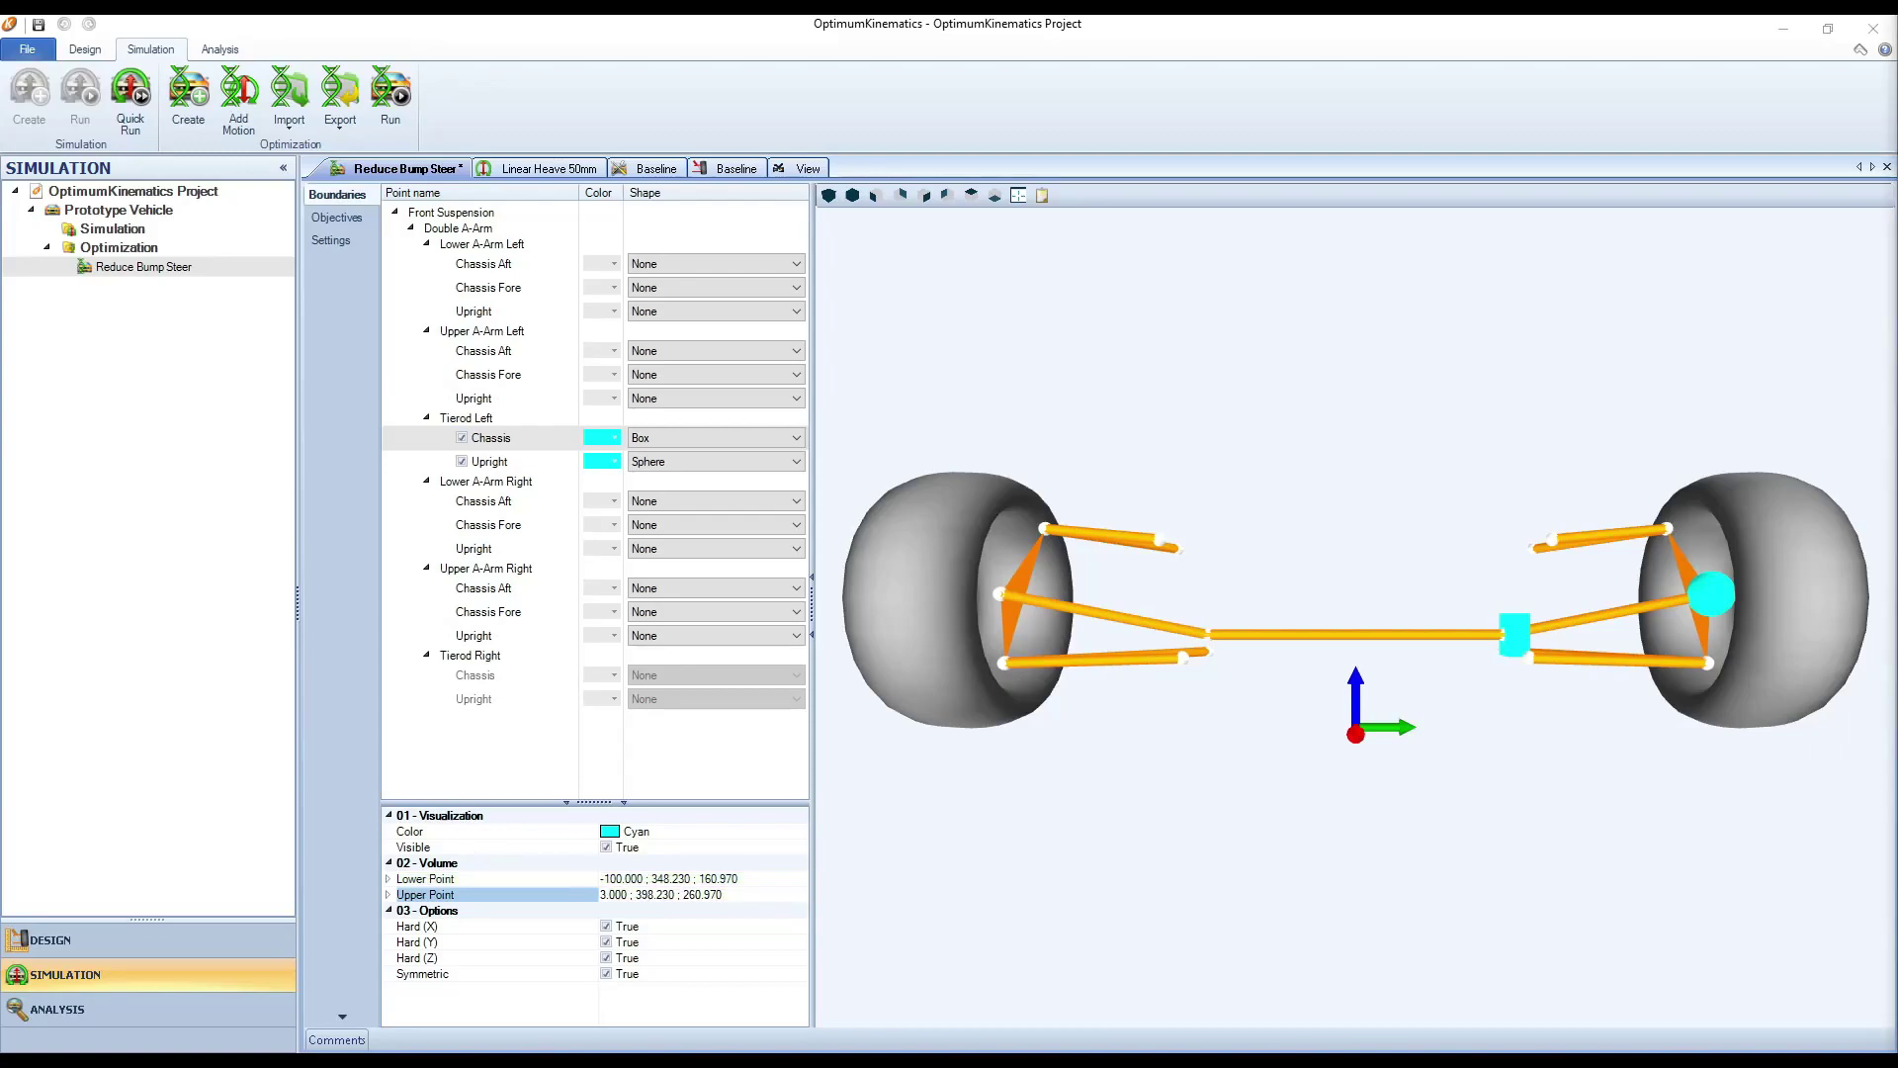
click(692, 894)
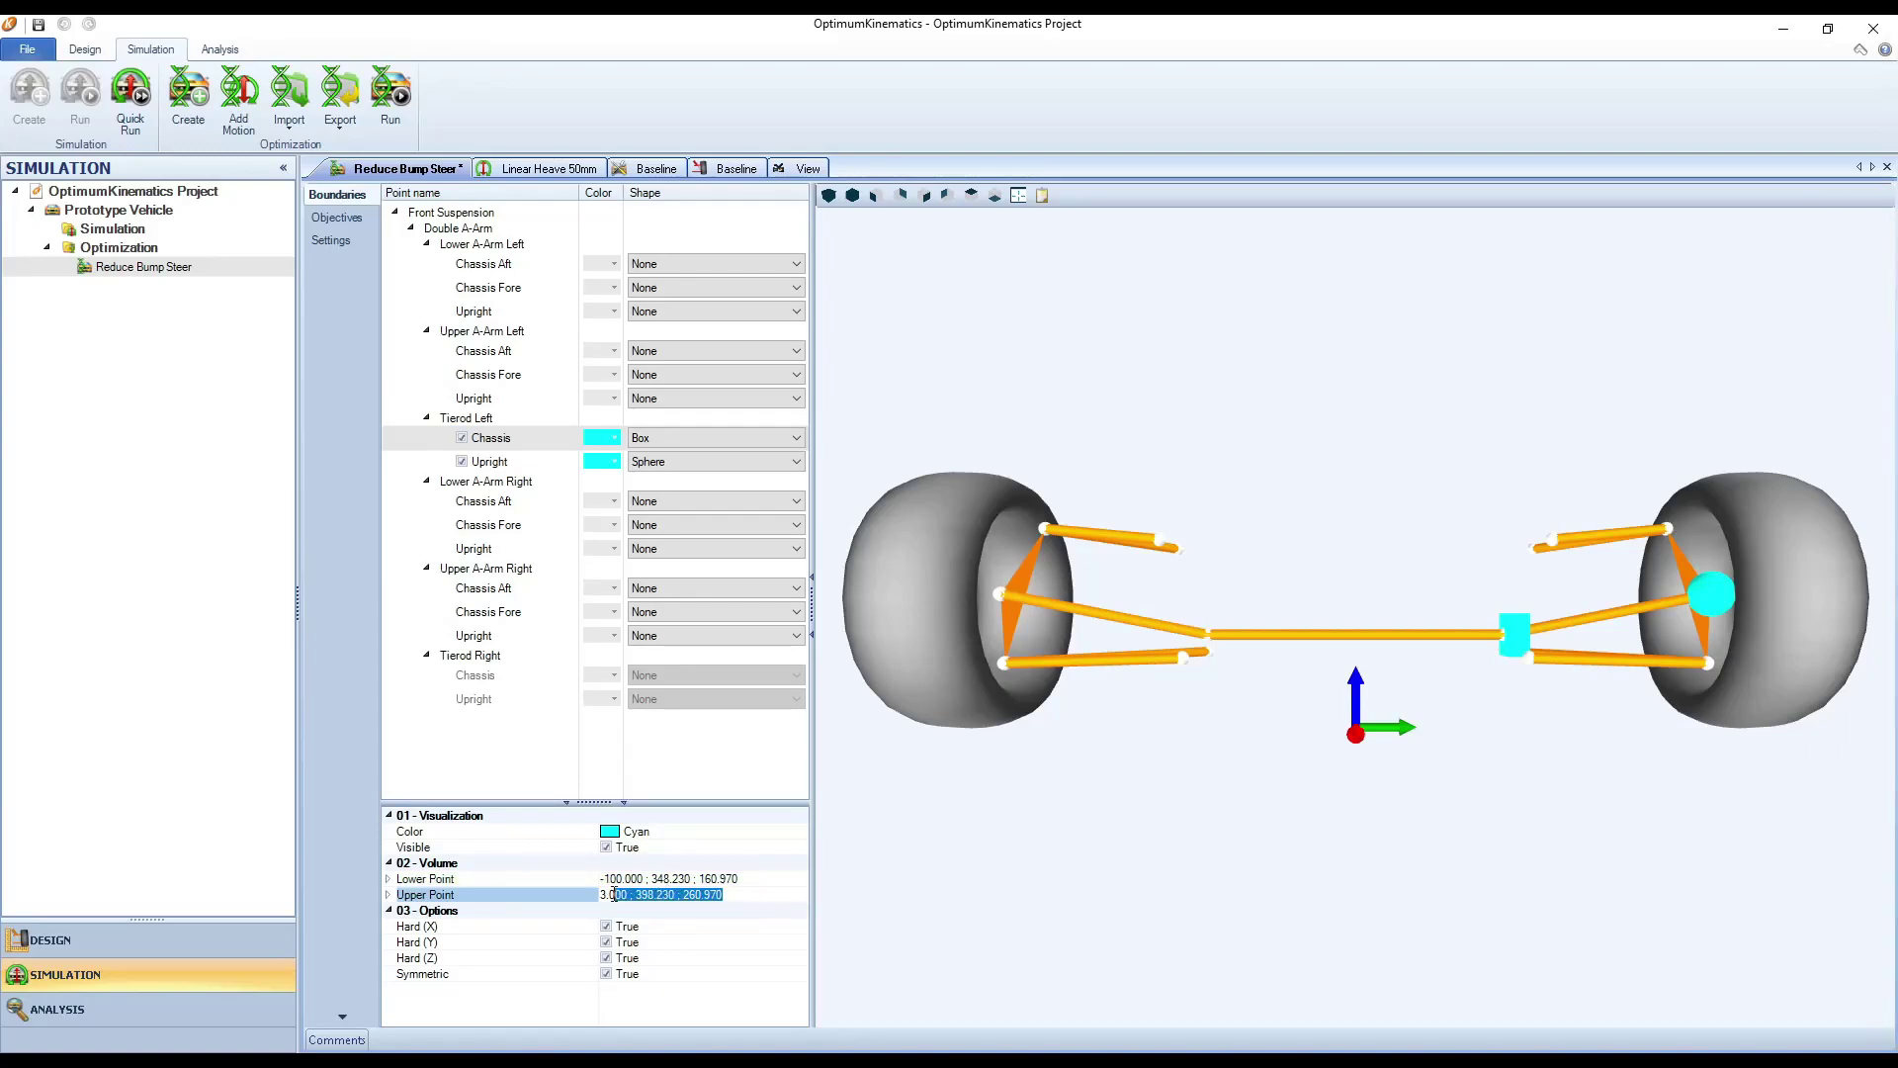
text(100.000 ; 348.230 ; 260.970)
click(528, 456)
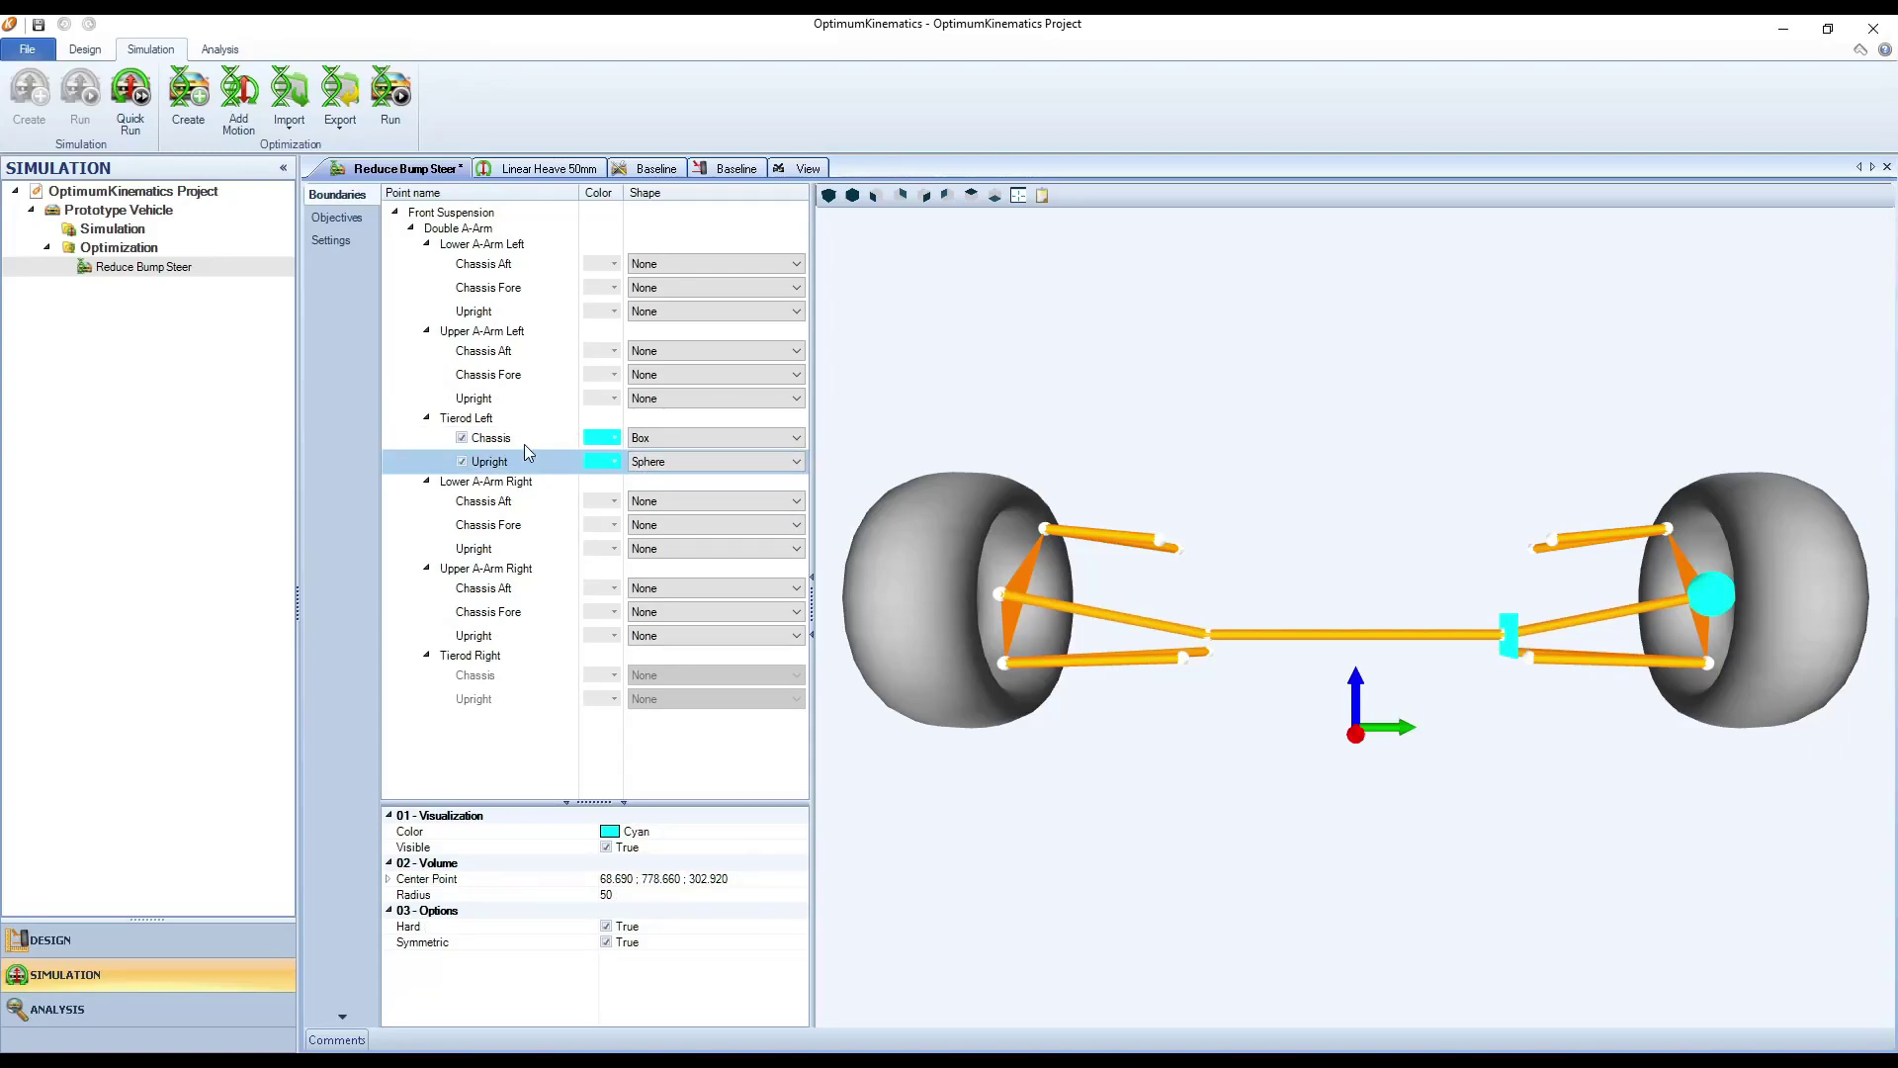
click(525, 441)
Center the upright sphere at 80;780;270 with radius 90, then orbit to inspect it
click(523, 464)
click(774, 877)
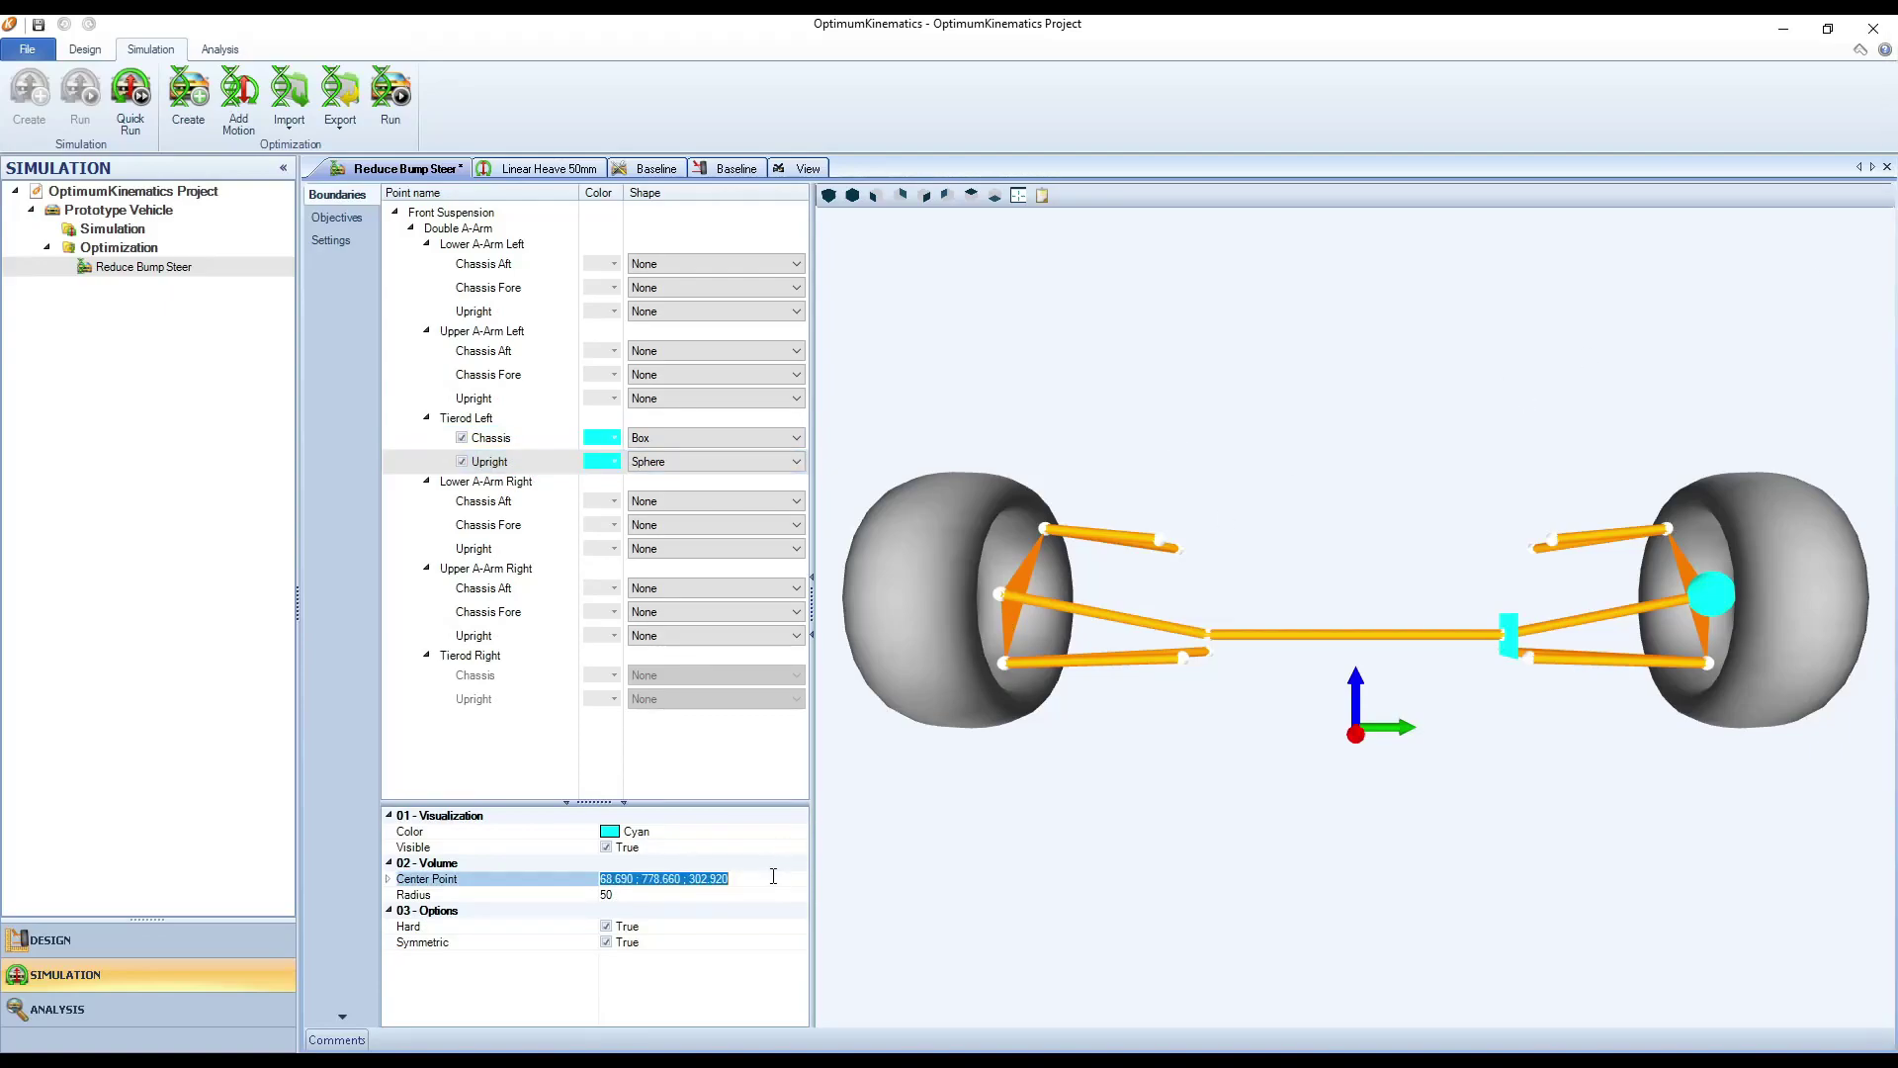
text(80;780;270)
click(726, 891)
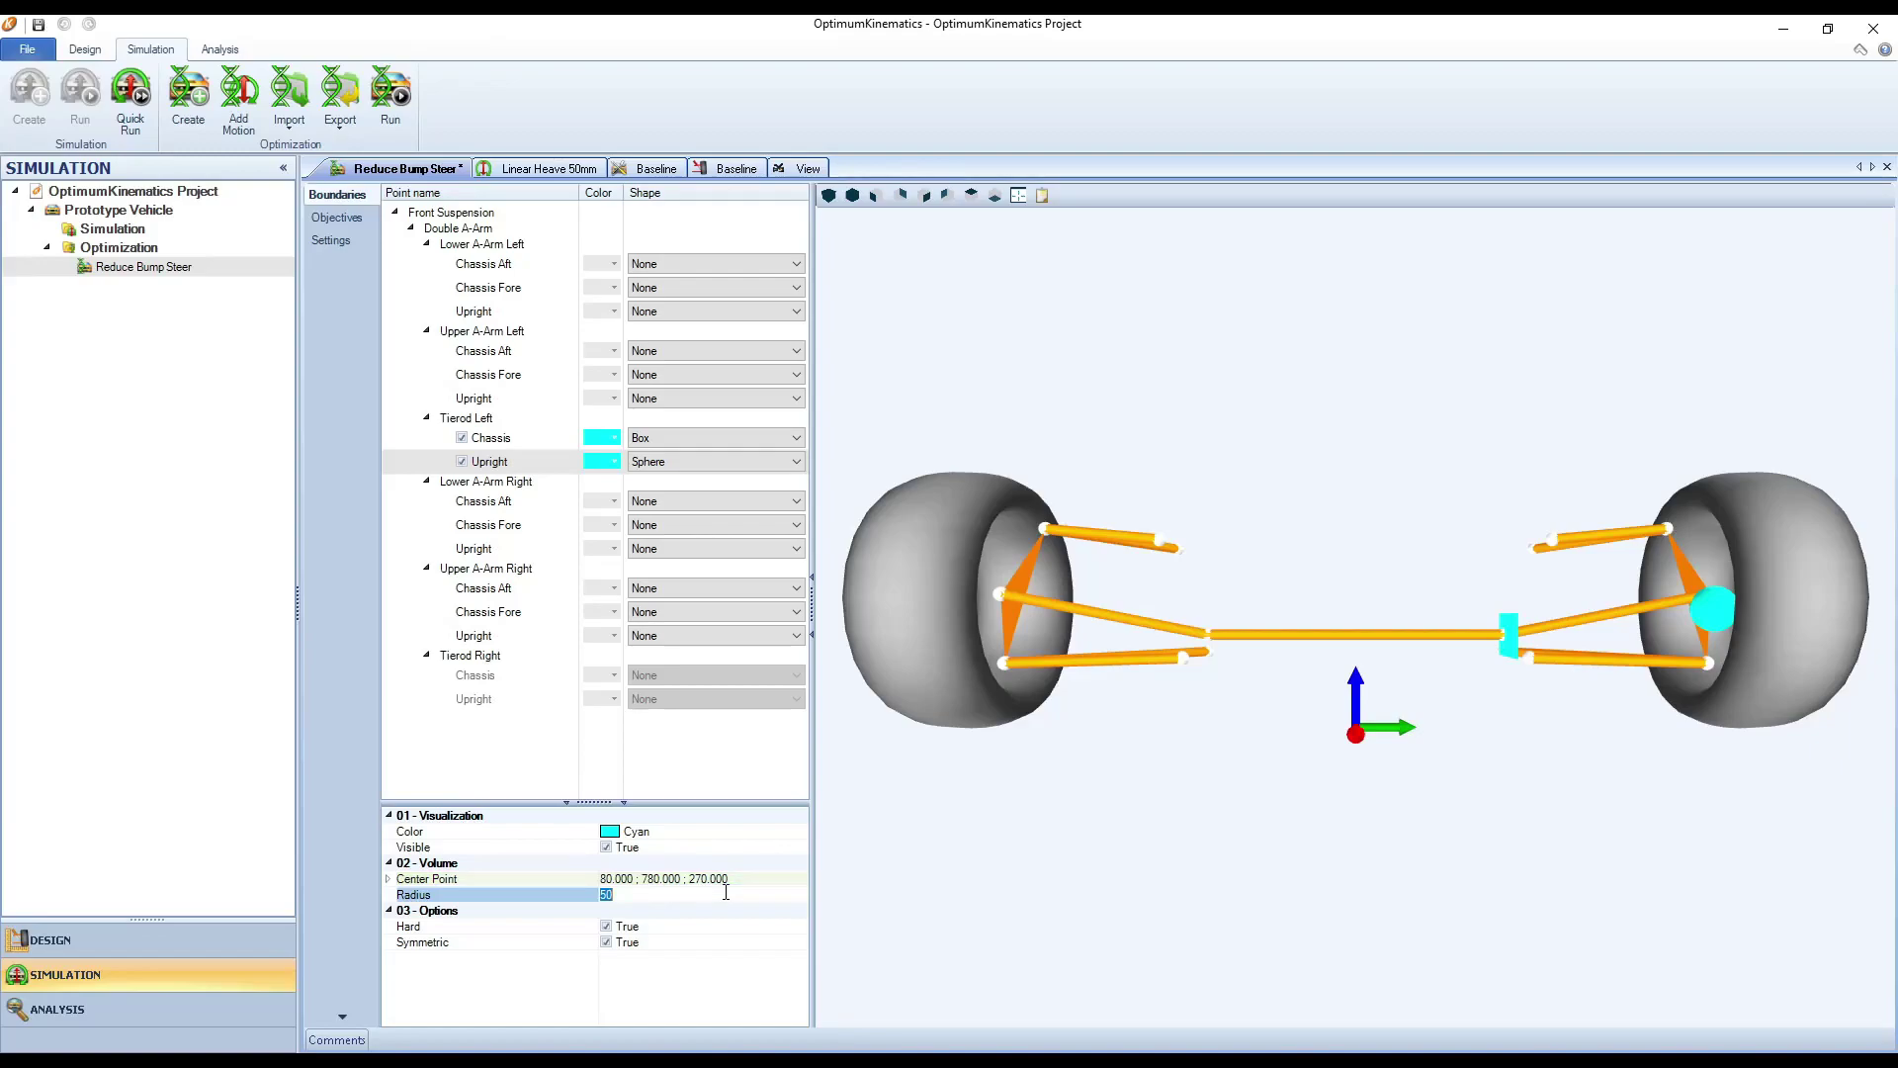
text(90)
key(Return)
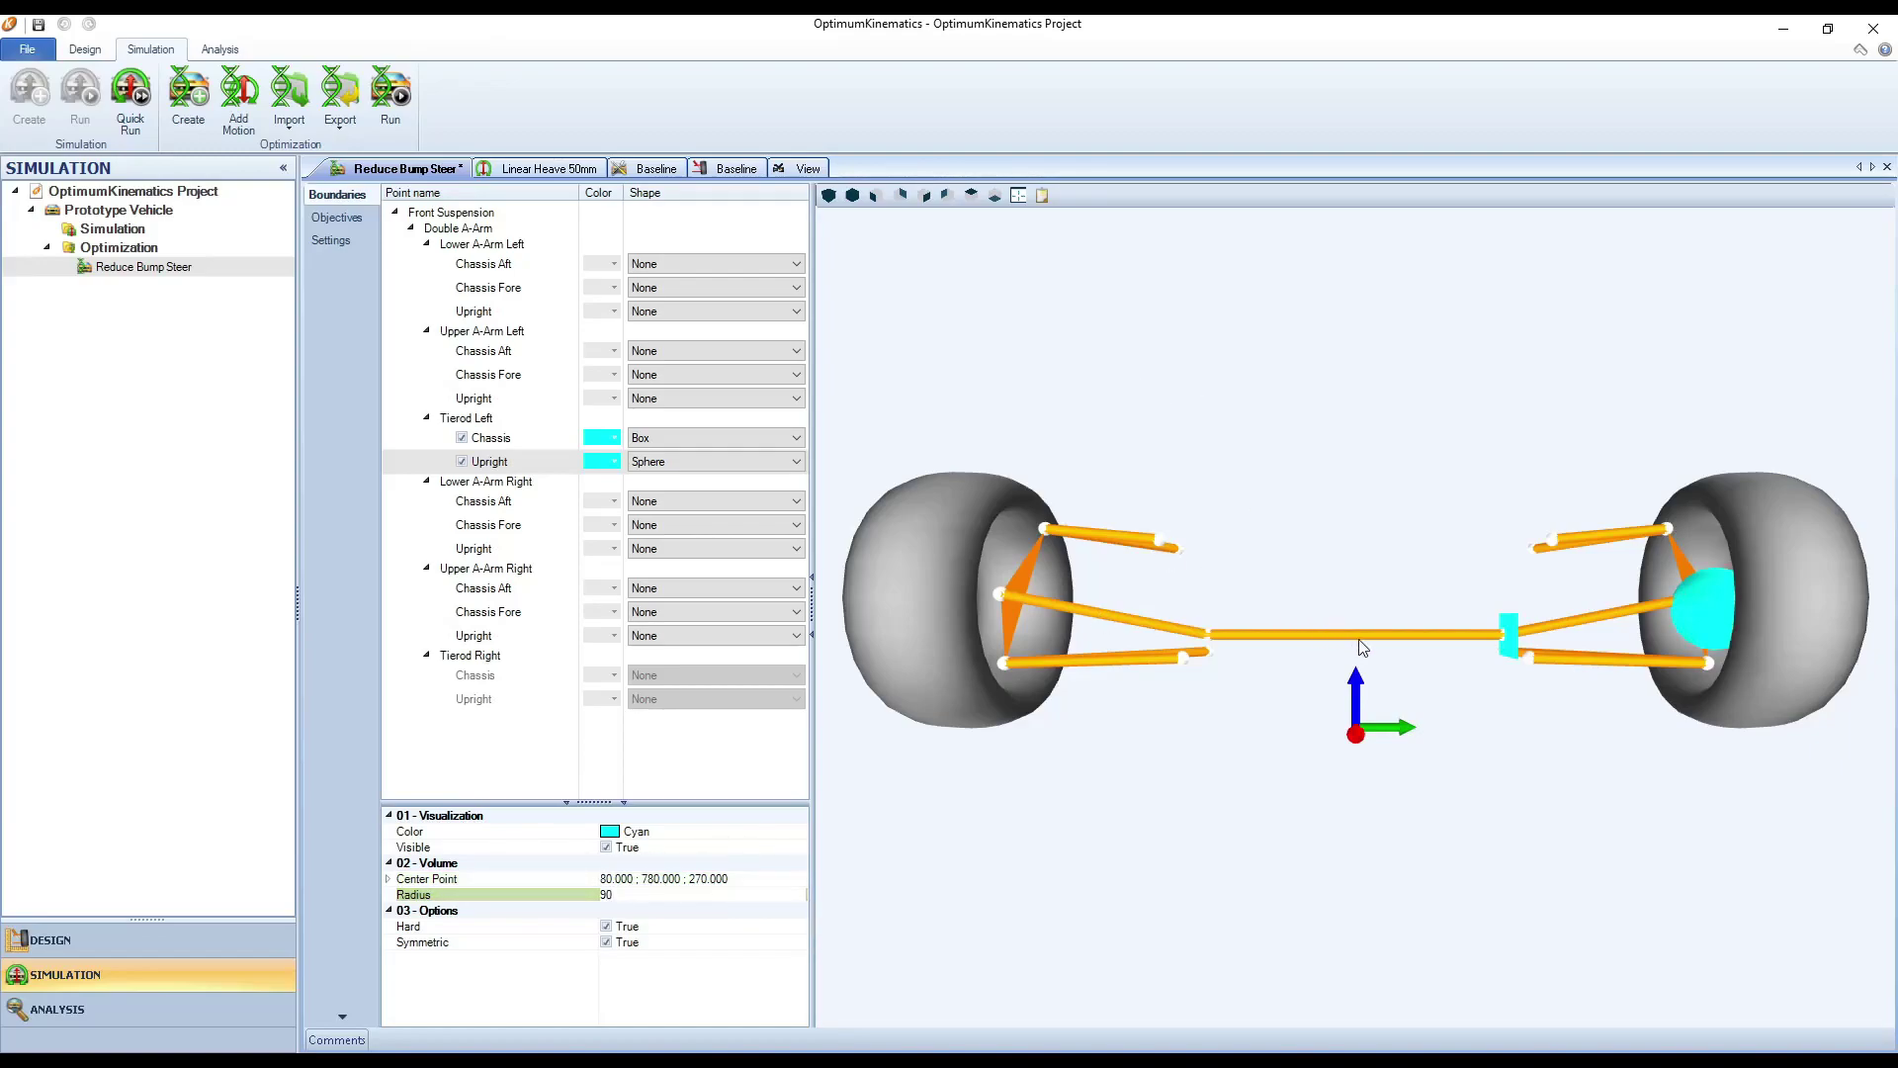
middle_drag(1407, 619, 1446, 656)
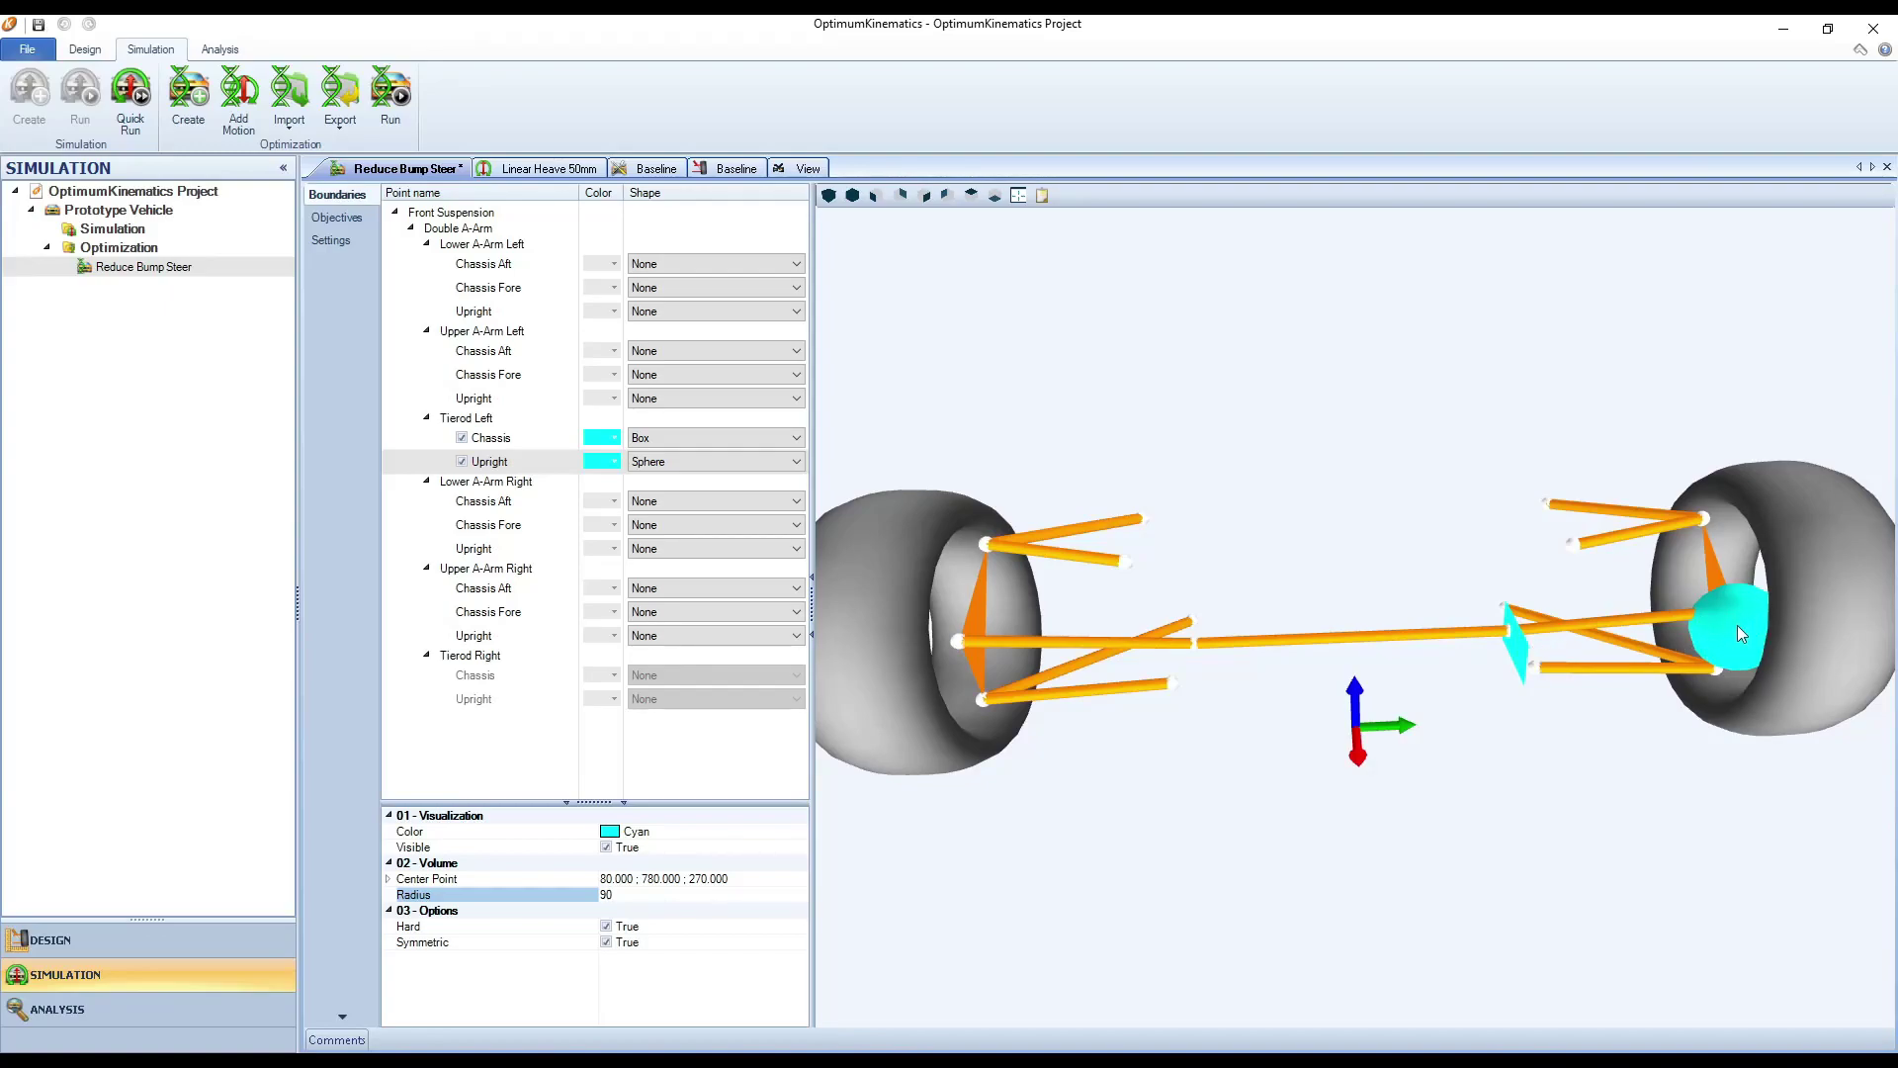
middle_drag(1608, 662, 1616, 638)
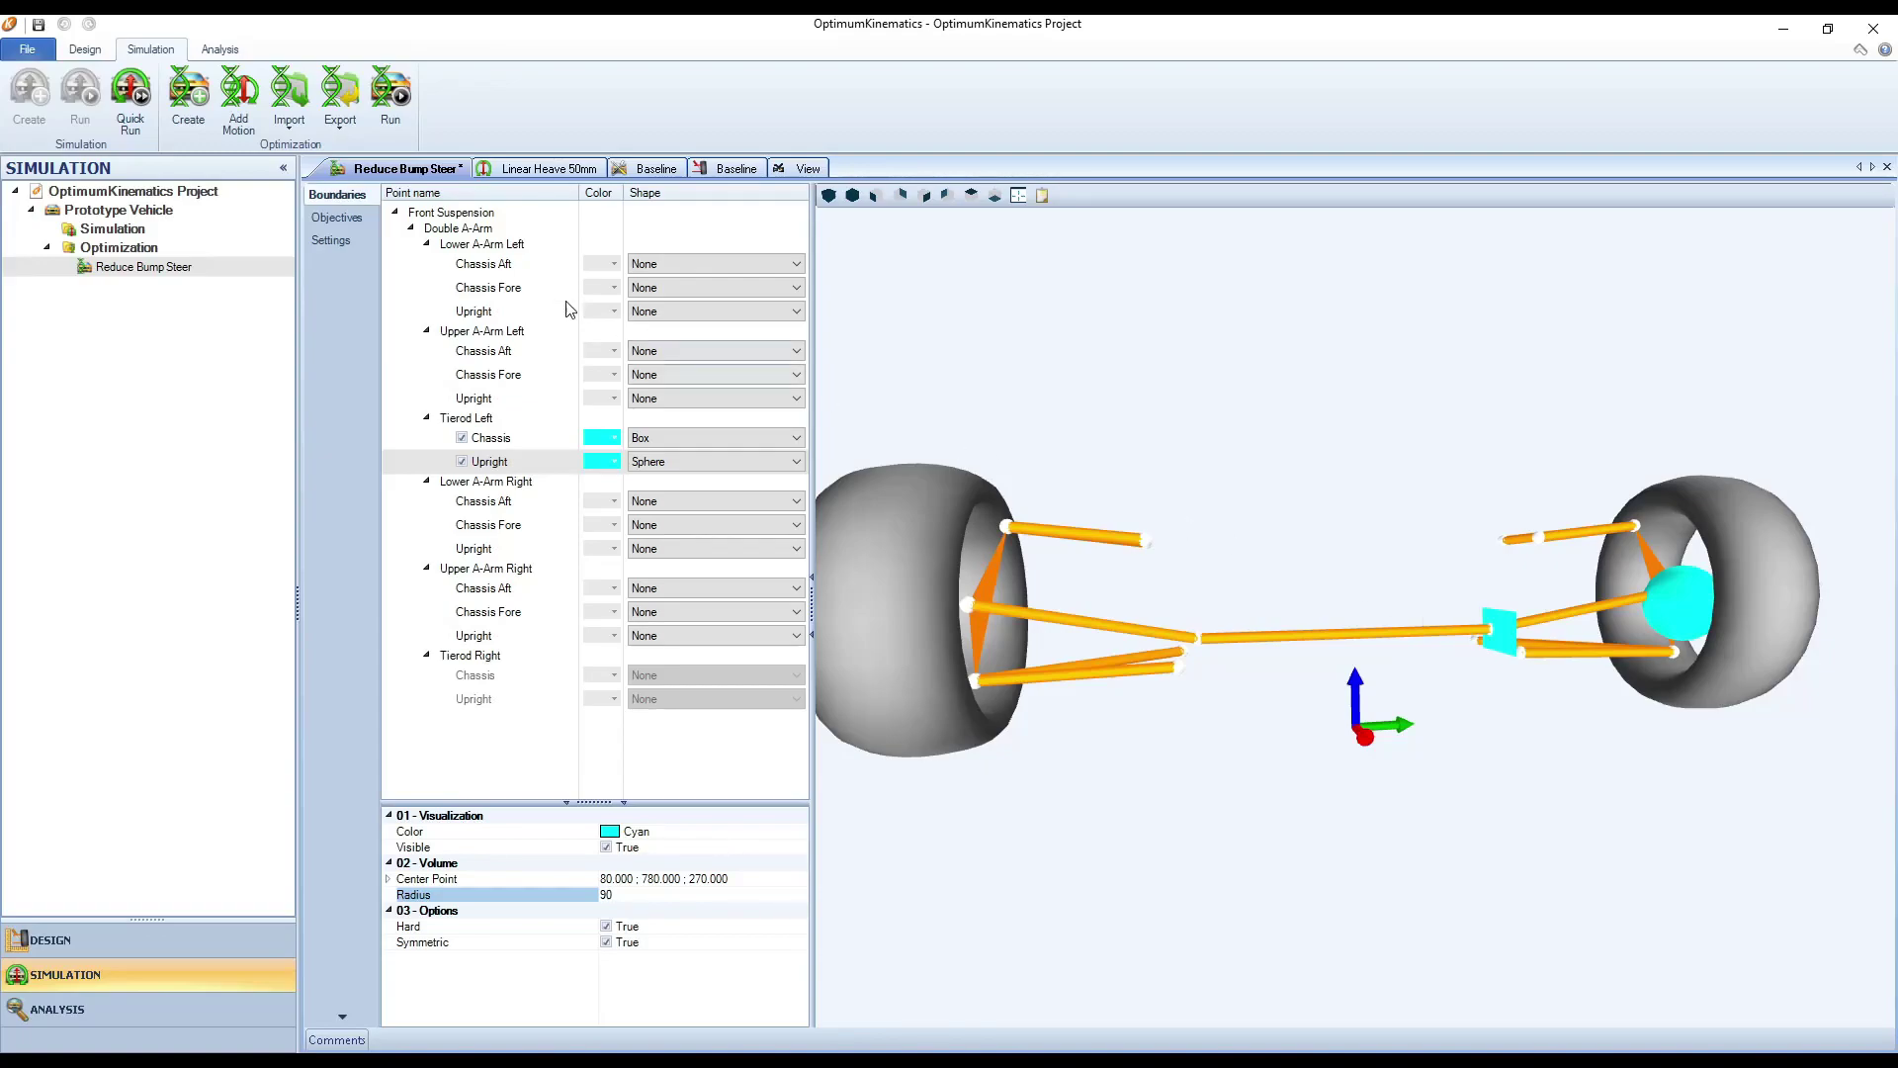
Add Toe Angle [Left] [Front] as an objective with scaling factor 50
click(358, 219)
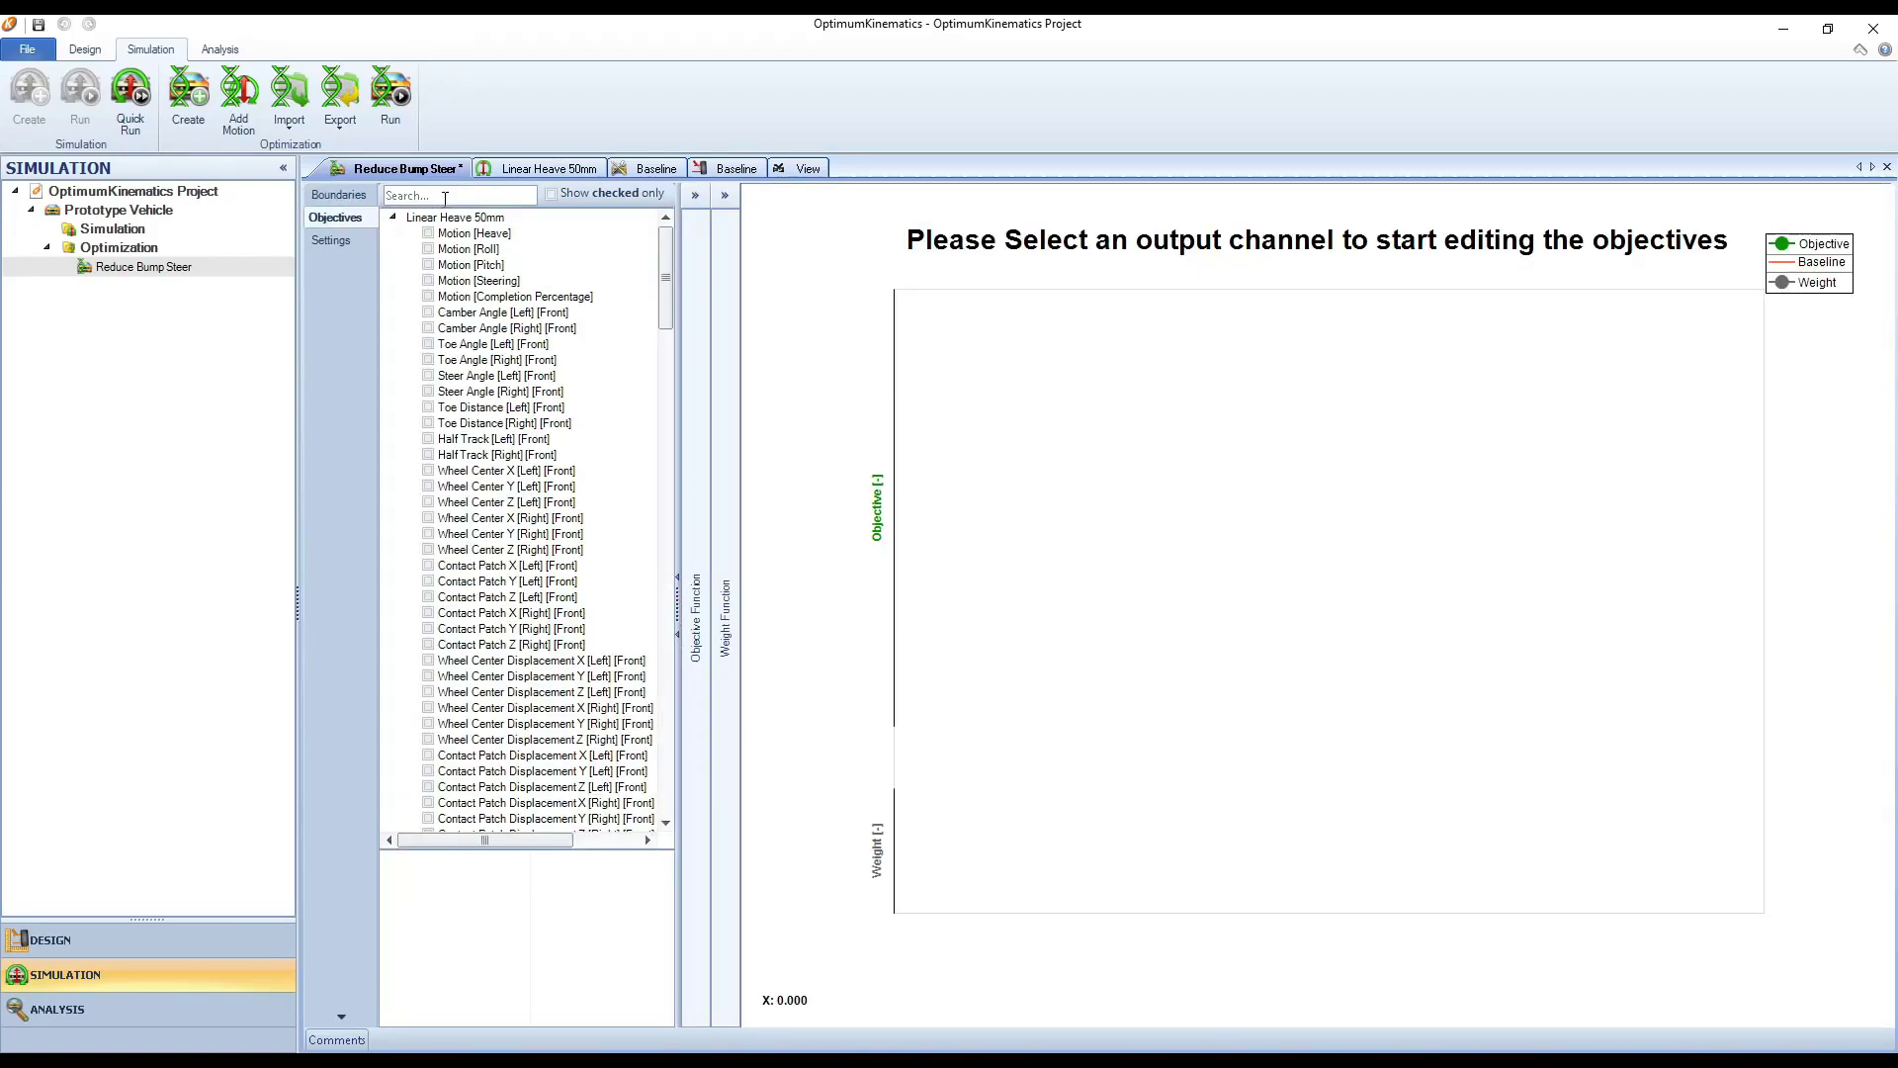
click(446, 196)
text(Toe)
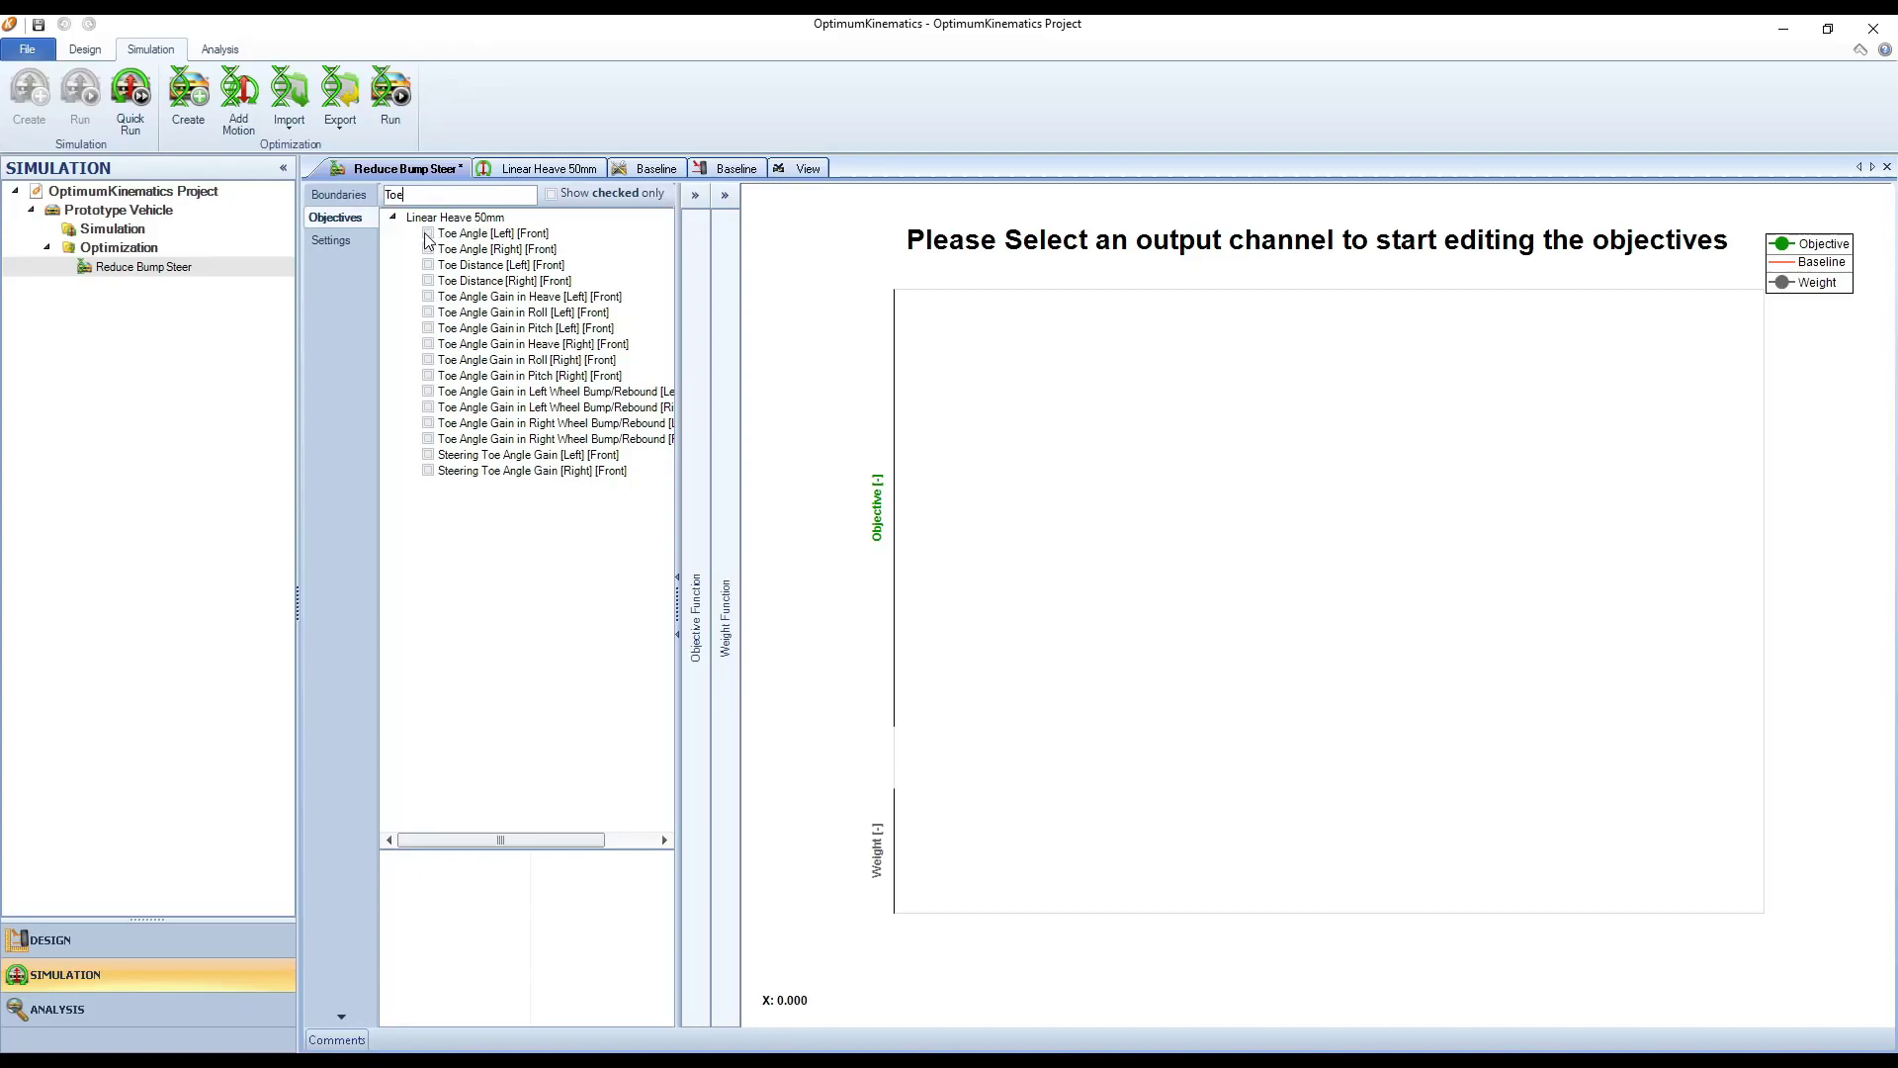
click(428, 233)
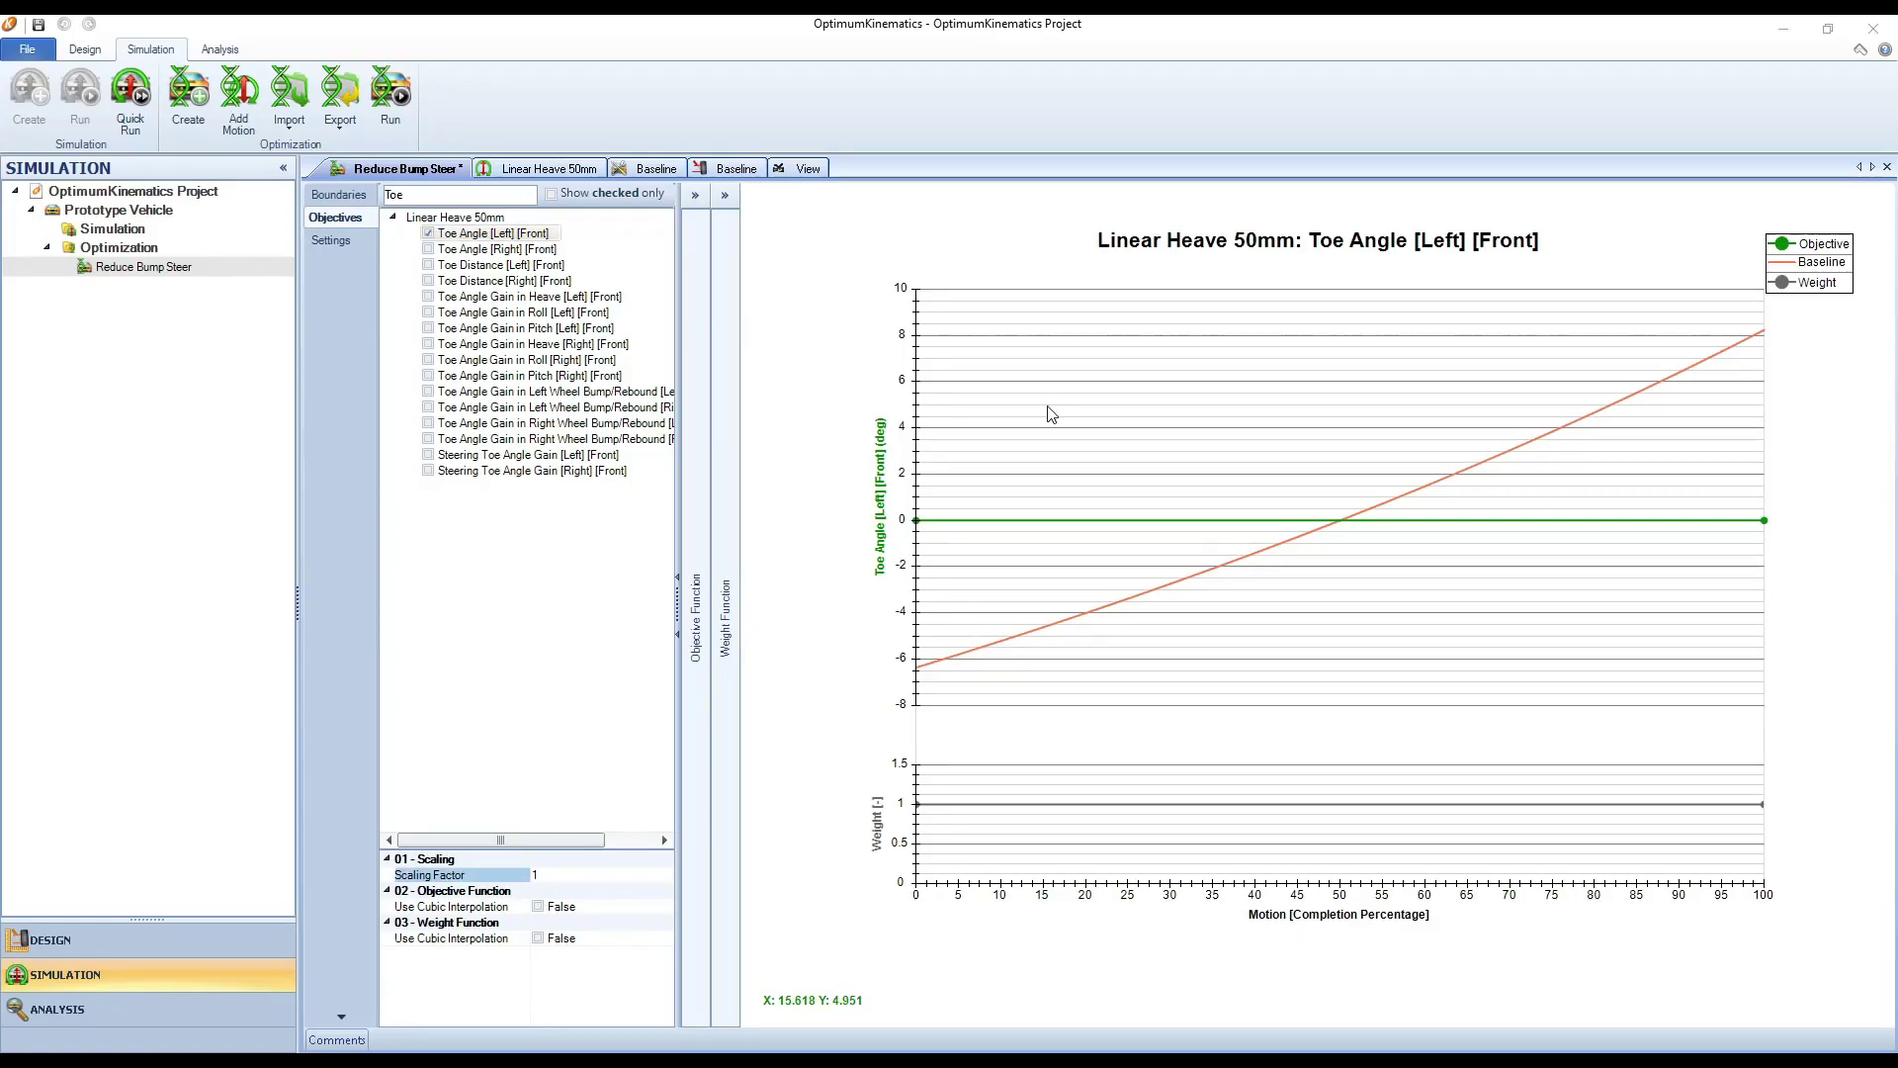
click(556, 873)
text(50)
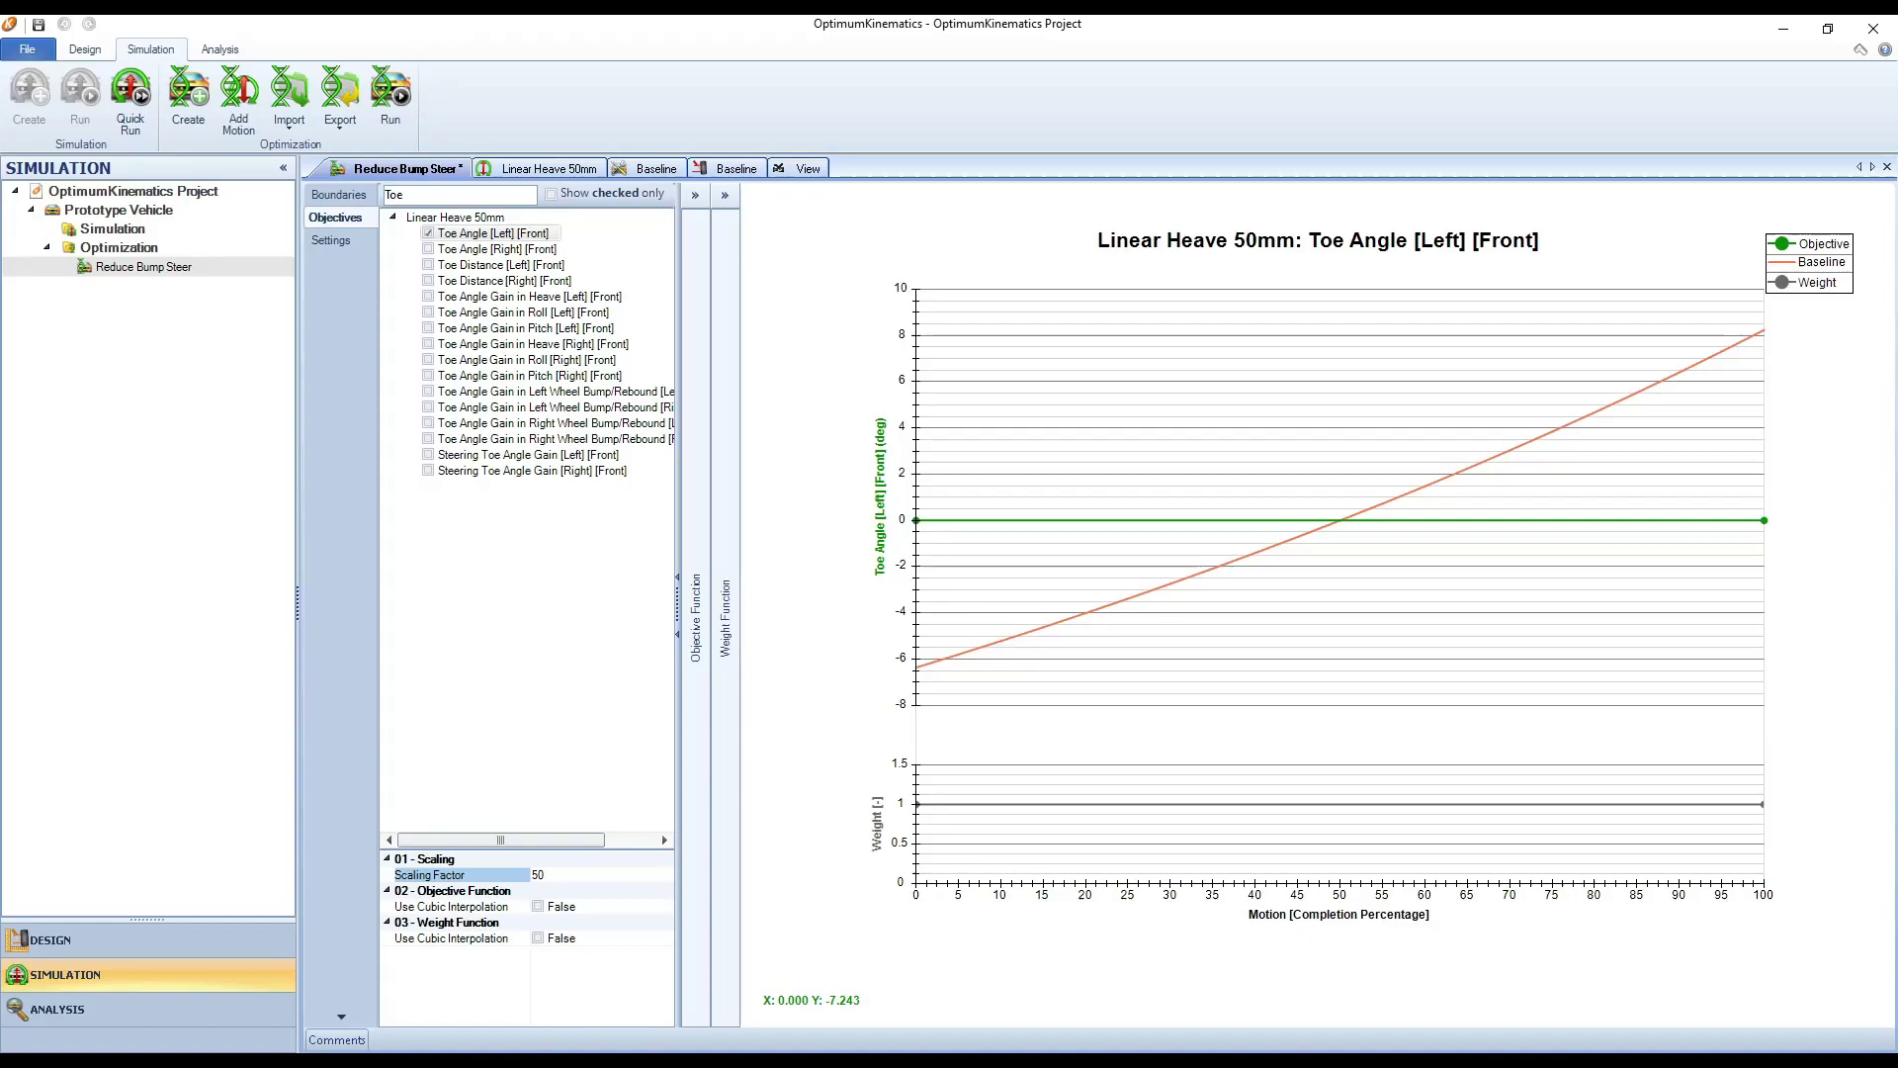
double_click(394, 194)
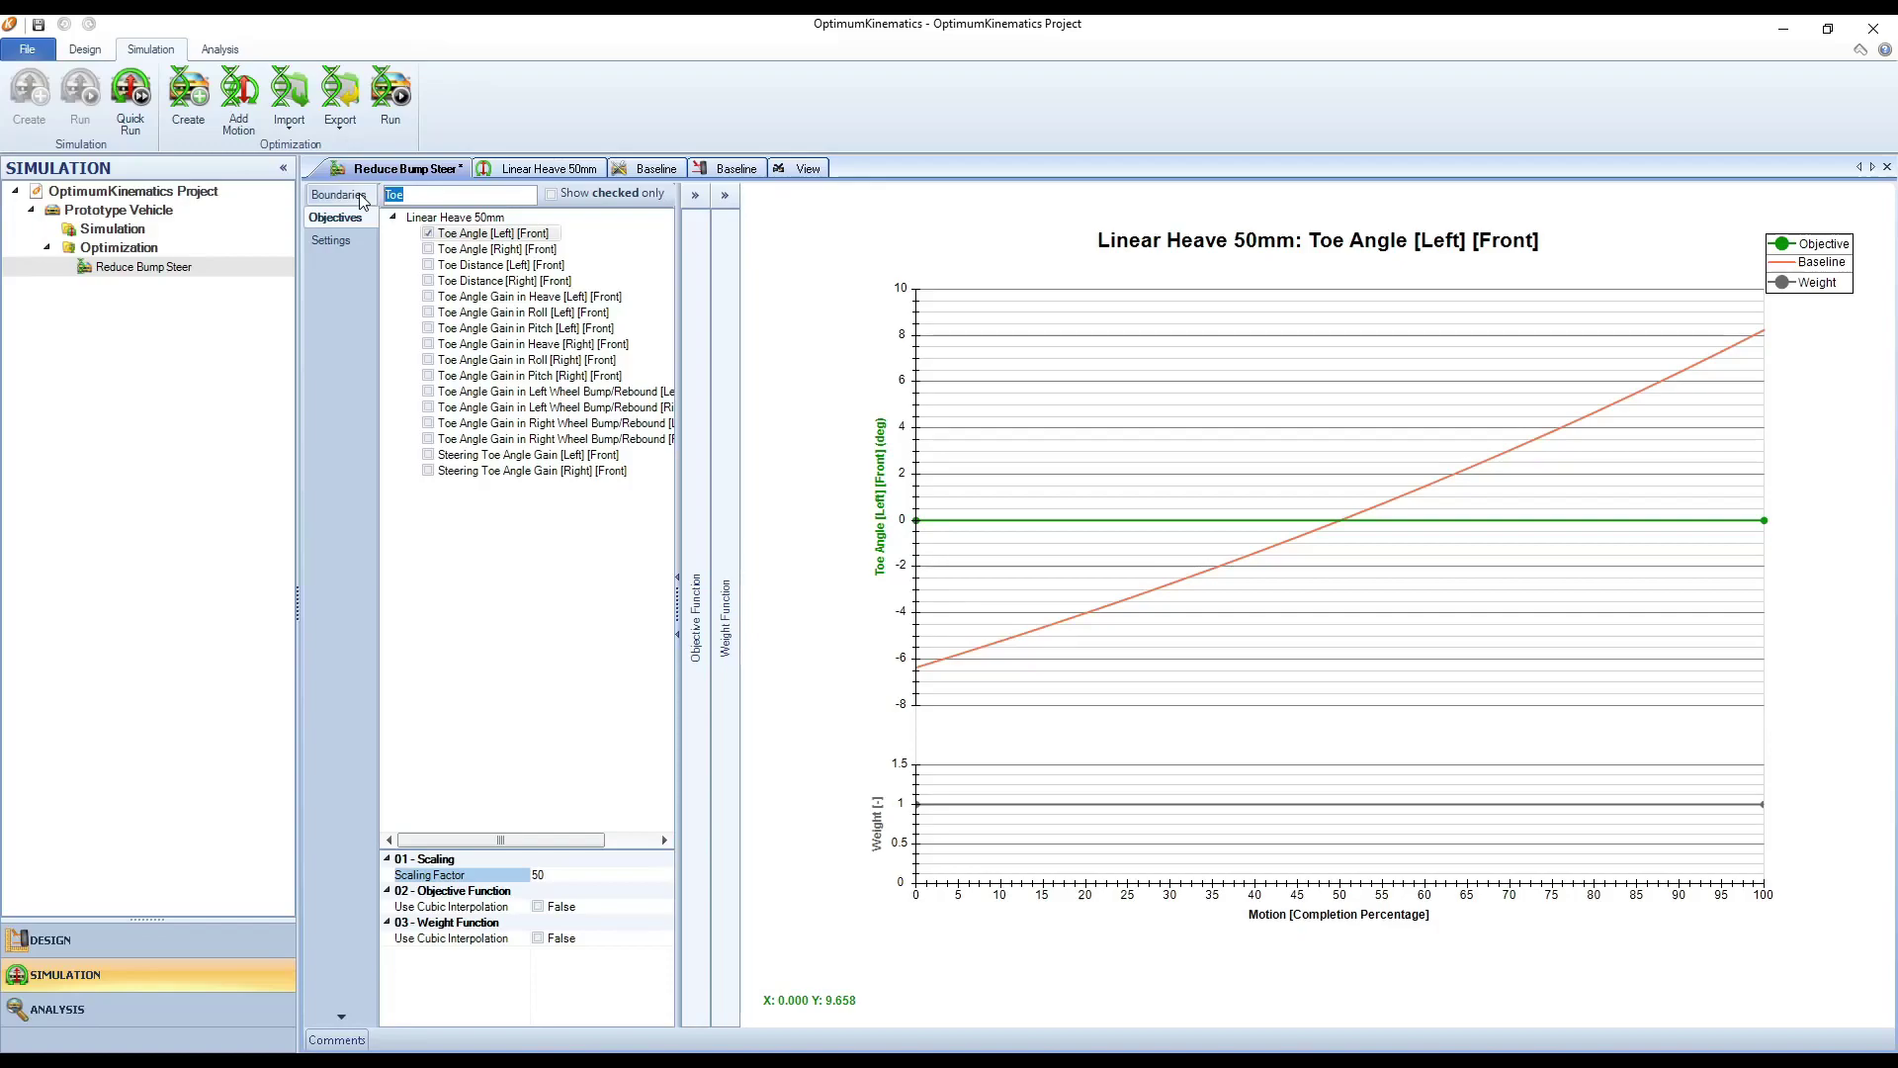
Add Tie Rod Top View Angle [Left] [Front] as a second objective
text(Tie)
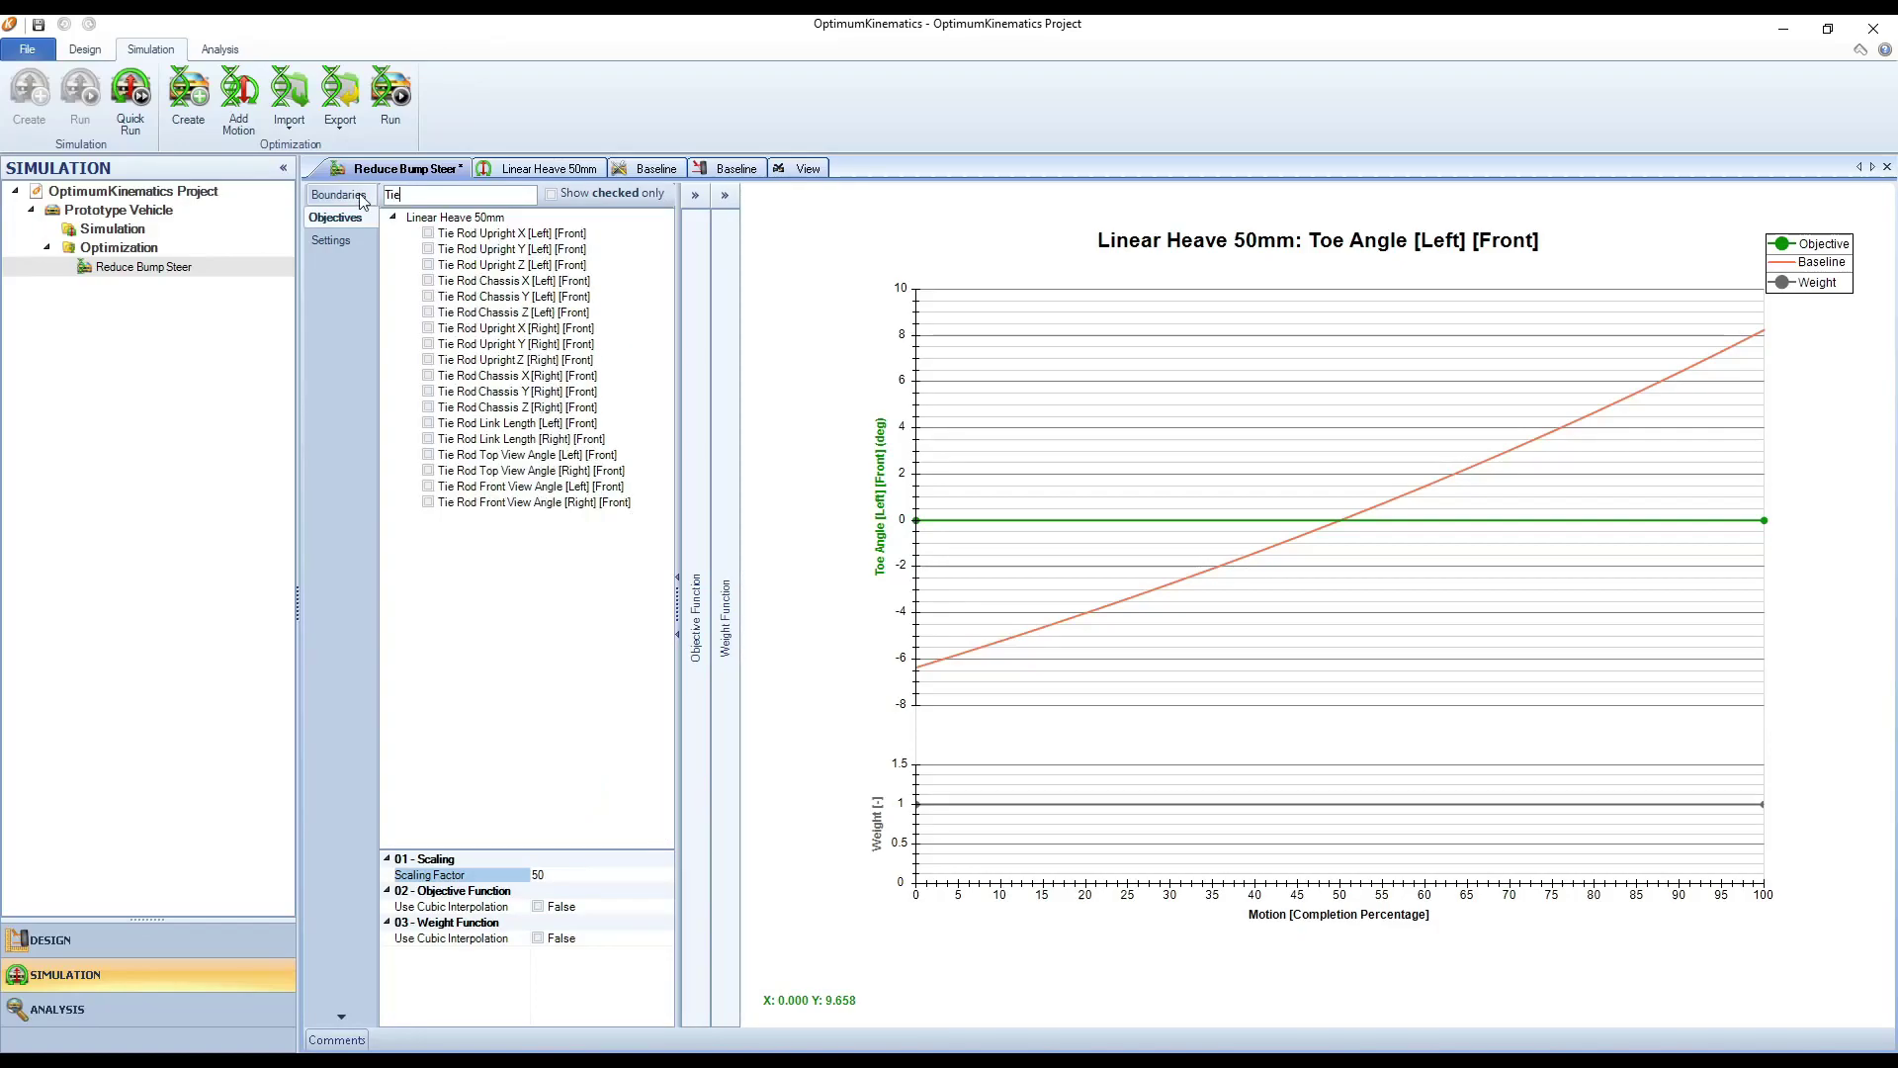
click(525, 455)
key(space)
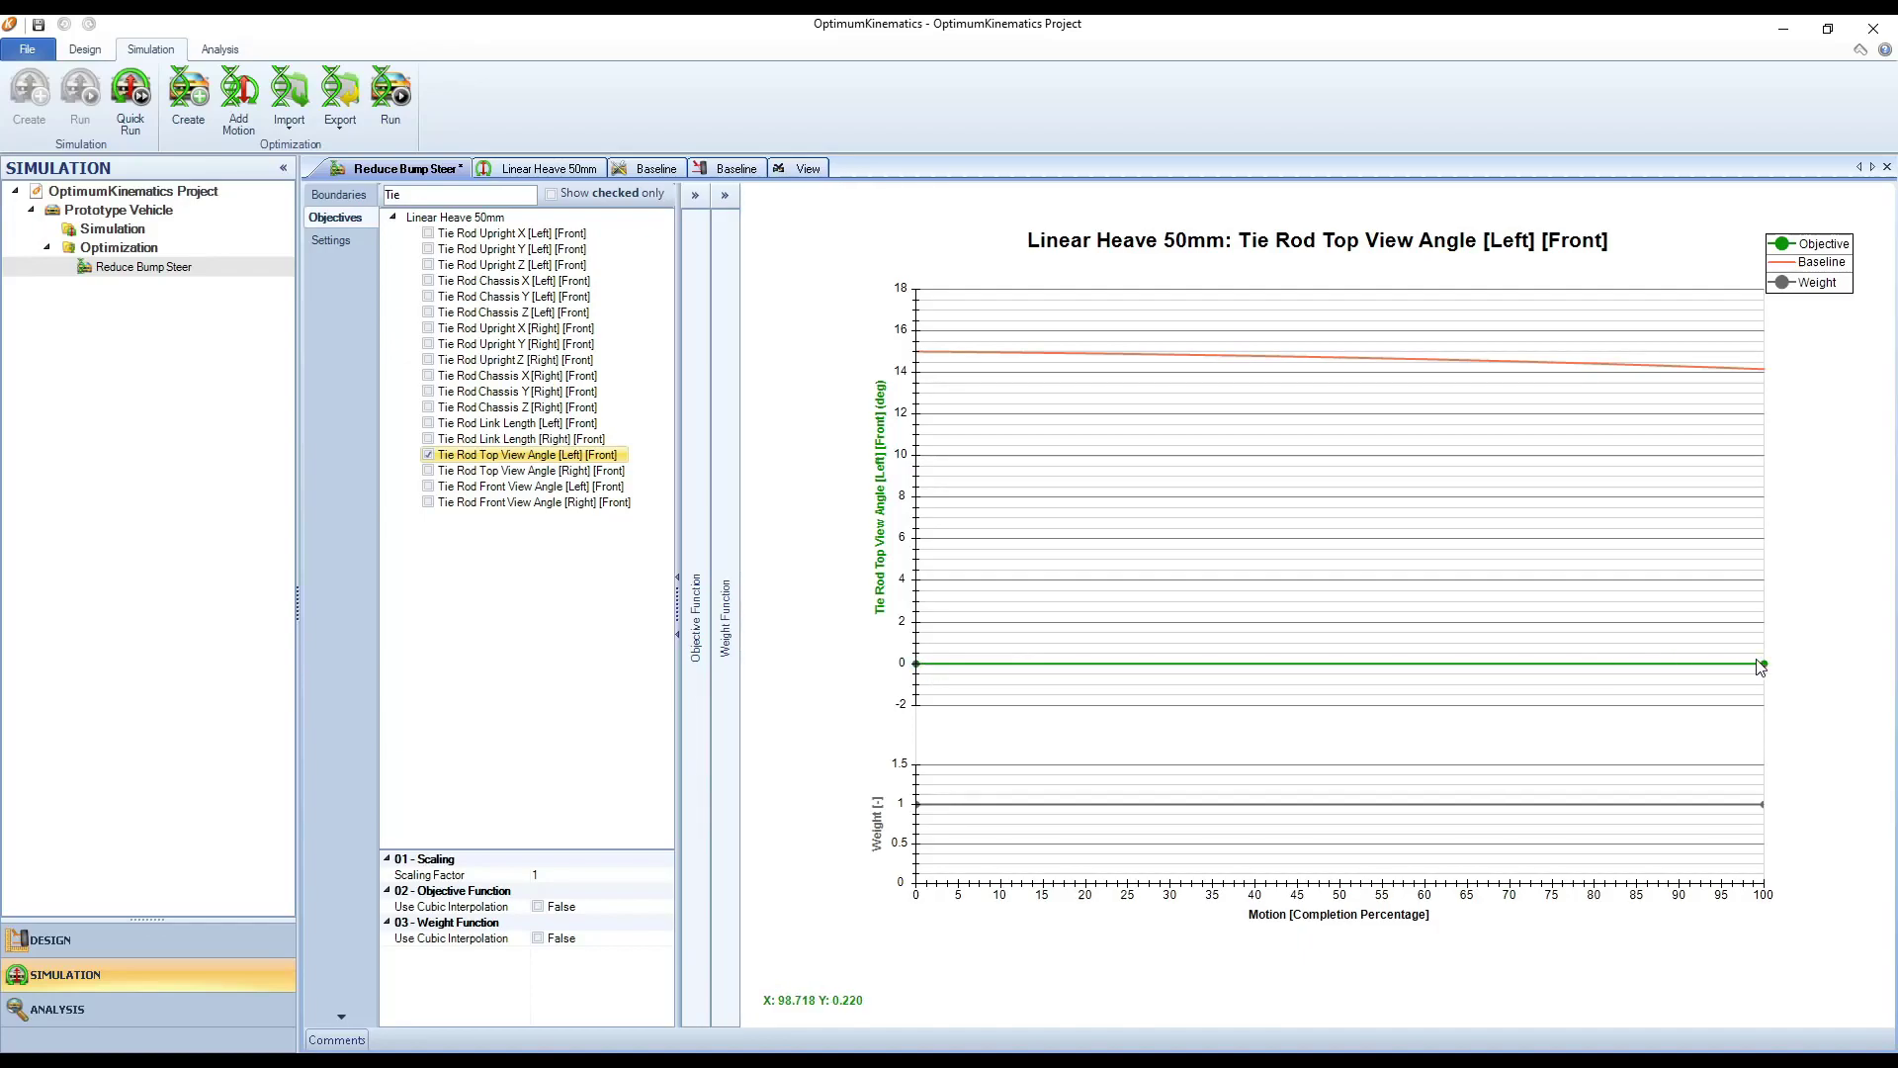
Glance at the objective function table, then show the genetic-algorithm settings and stop criteria
click(703, 388)
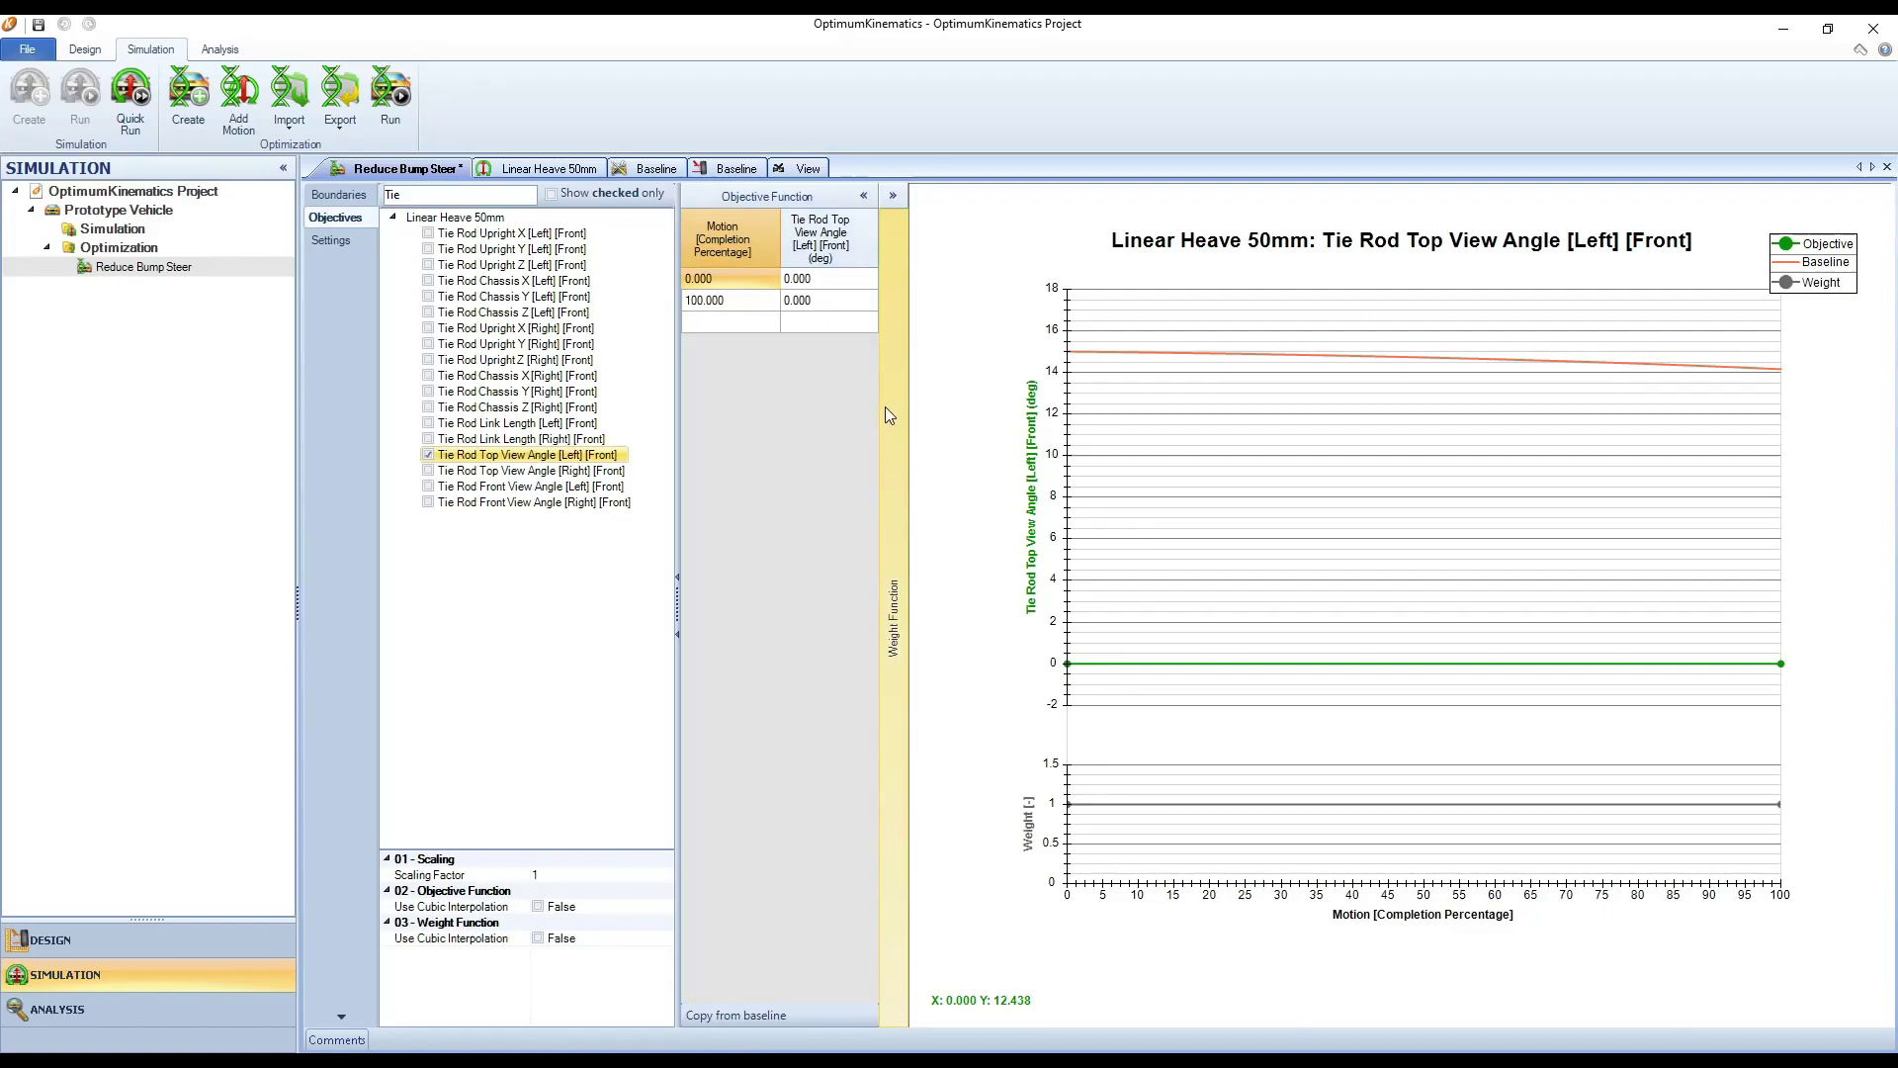
click(862, 199)
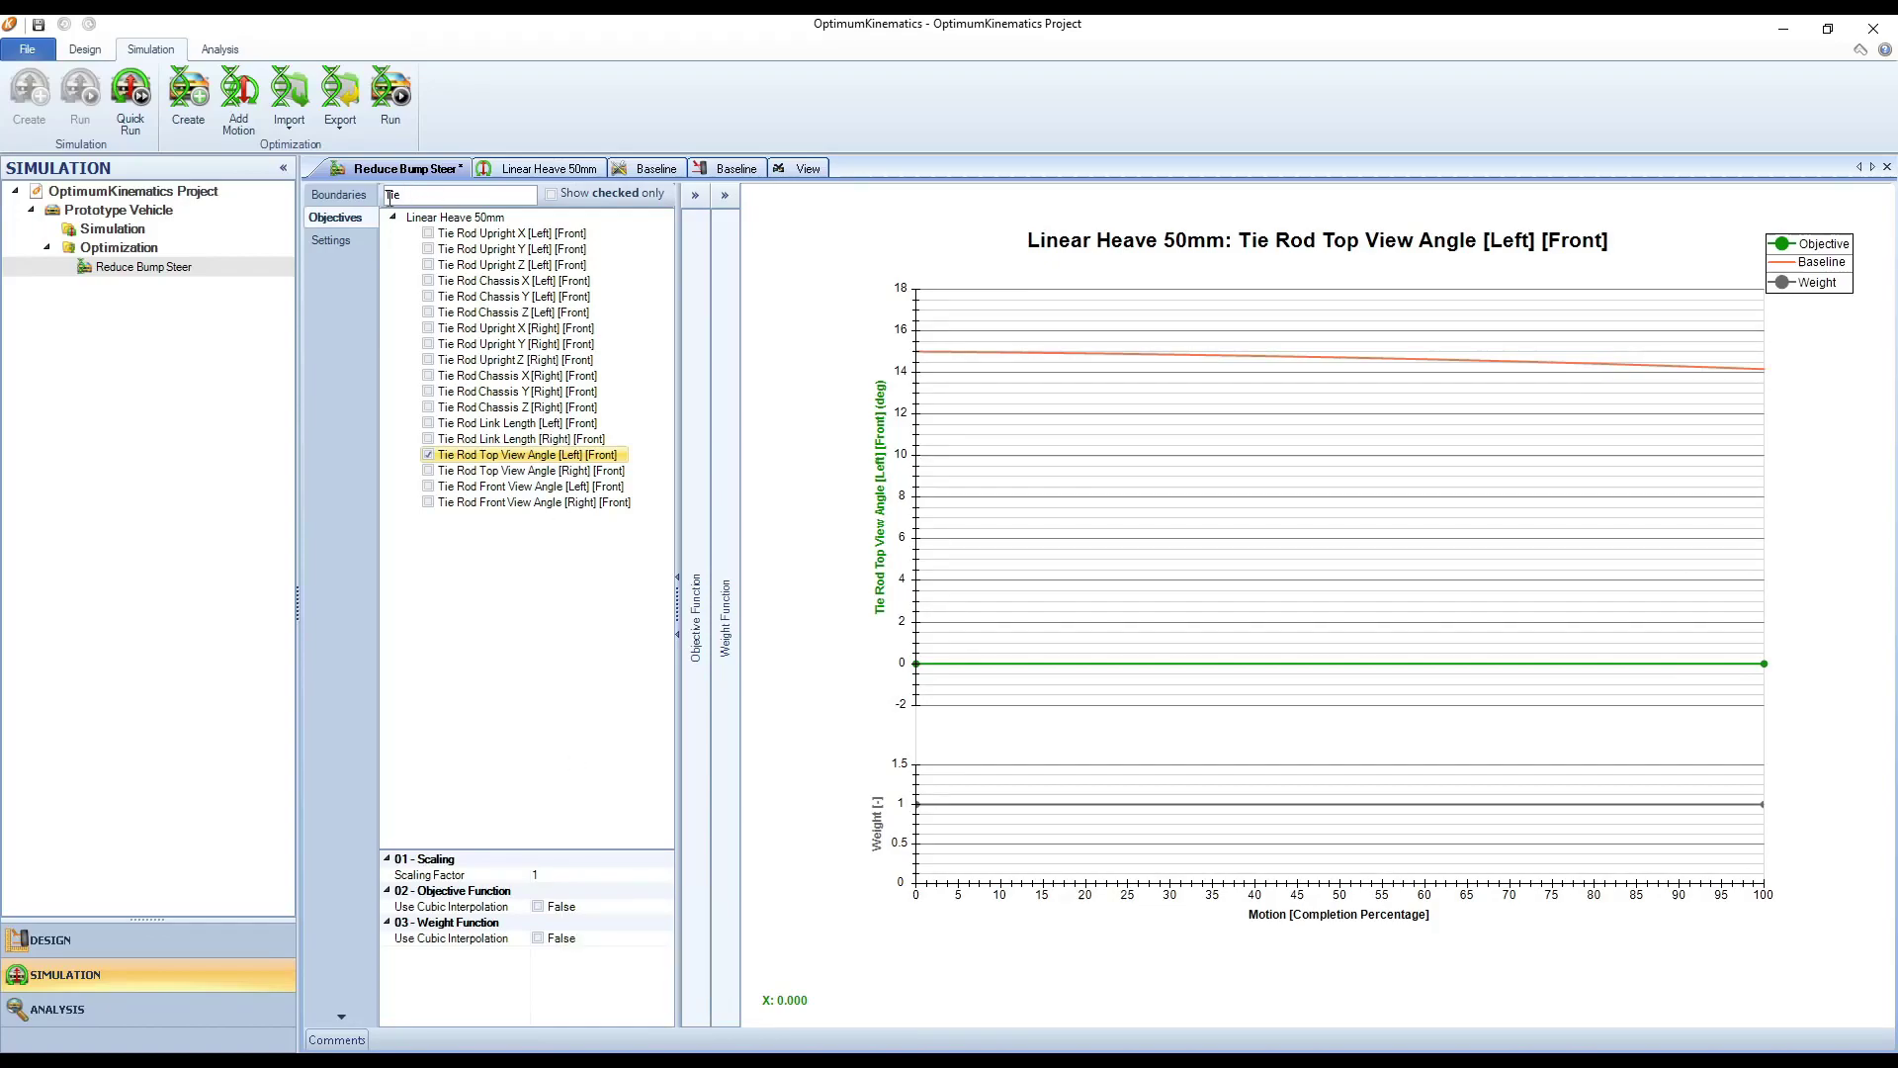
click(348, 239)
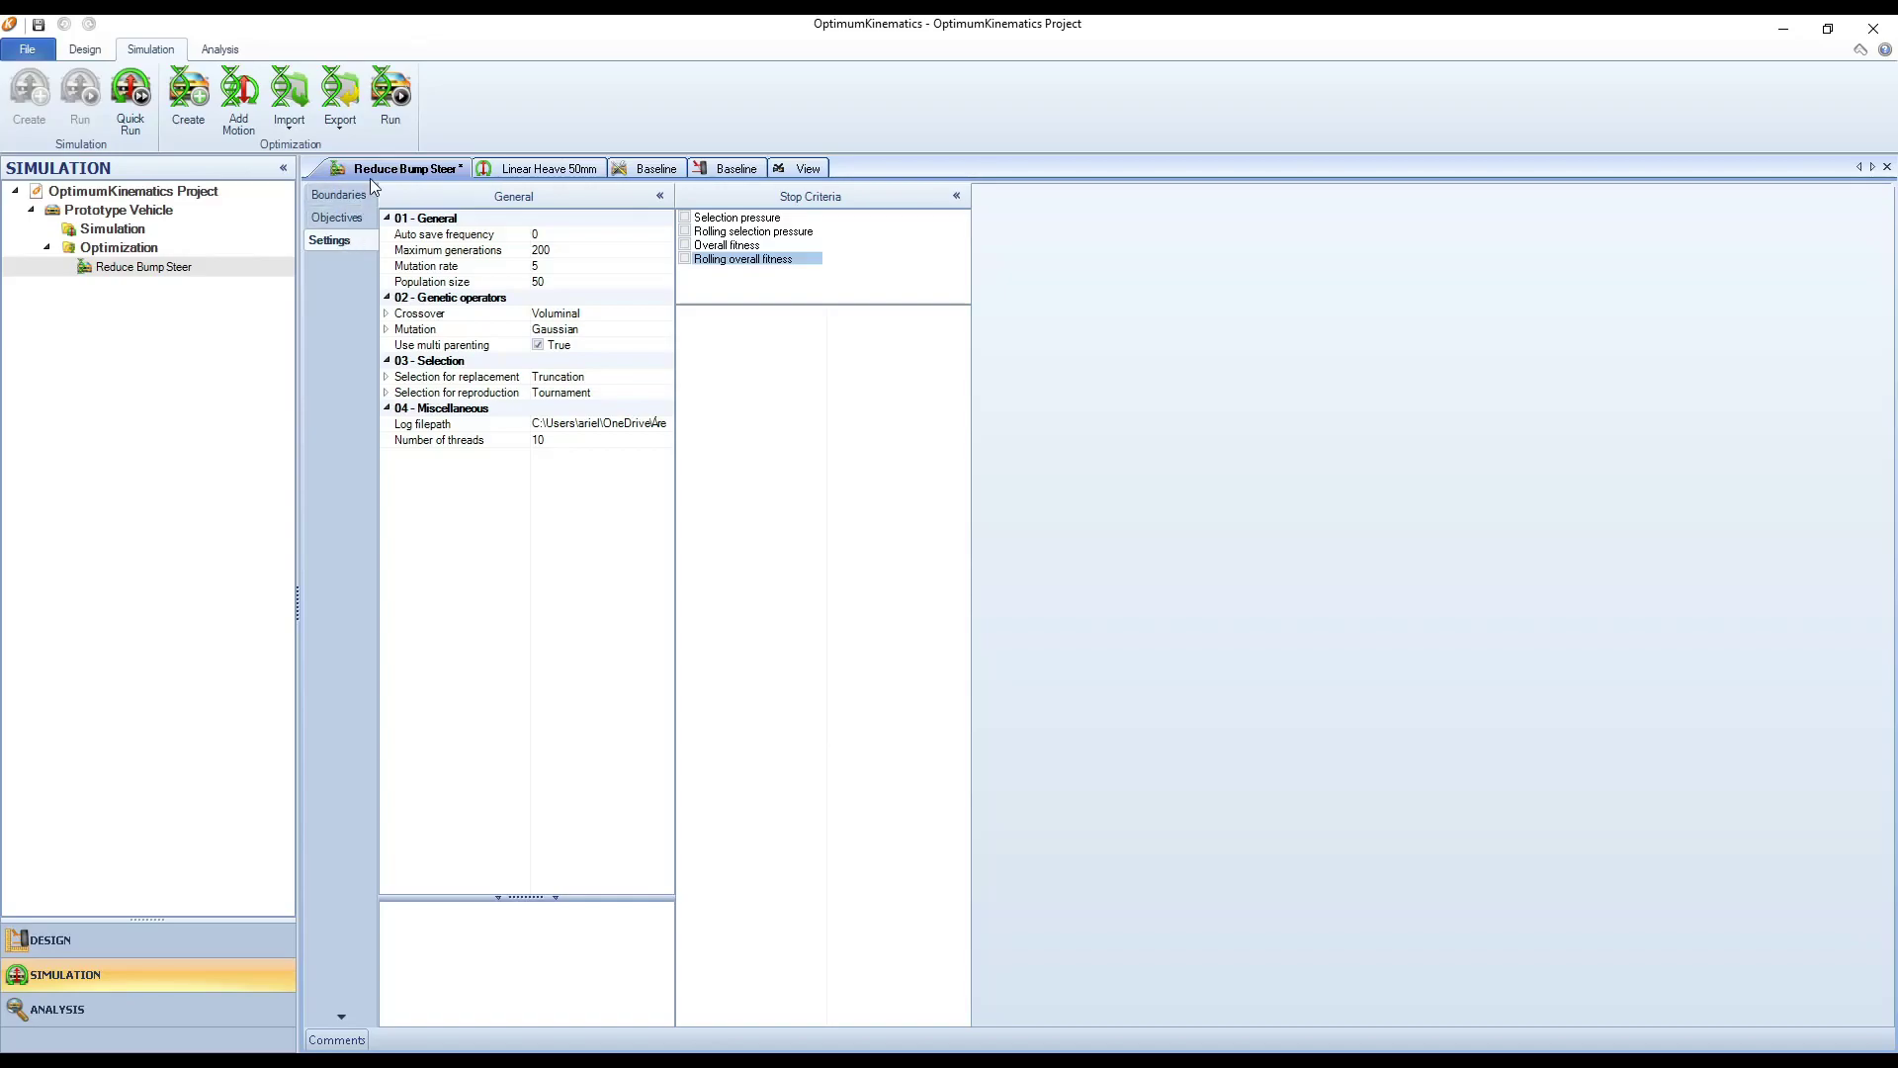
Save the Reduce Bump Steer optimization
click(400, 99)
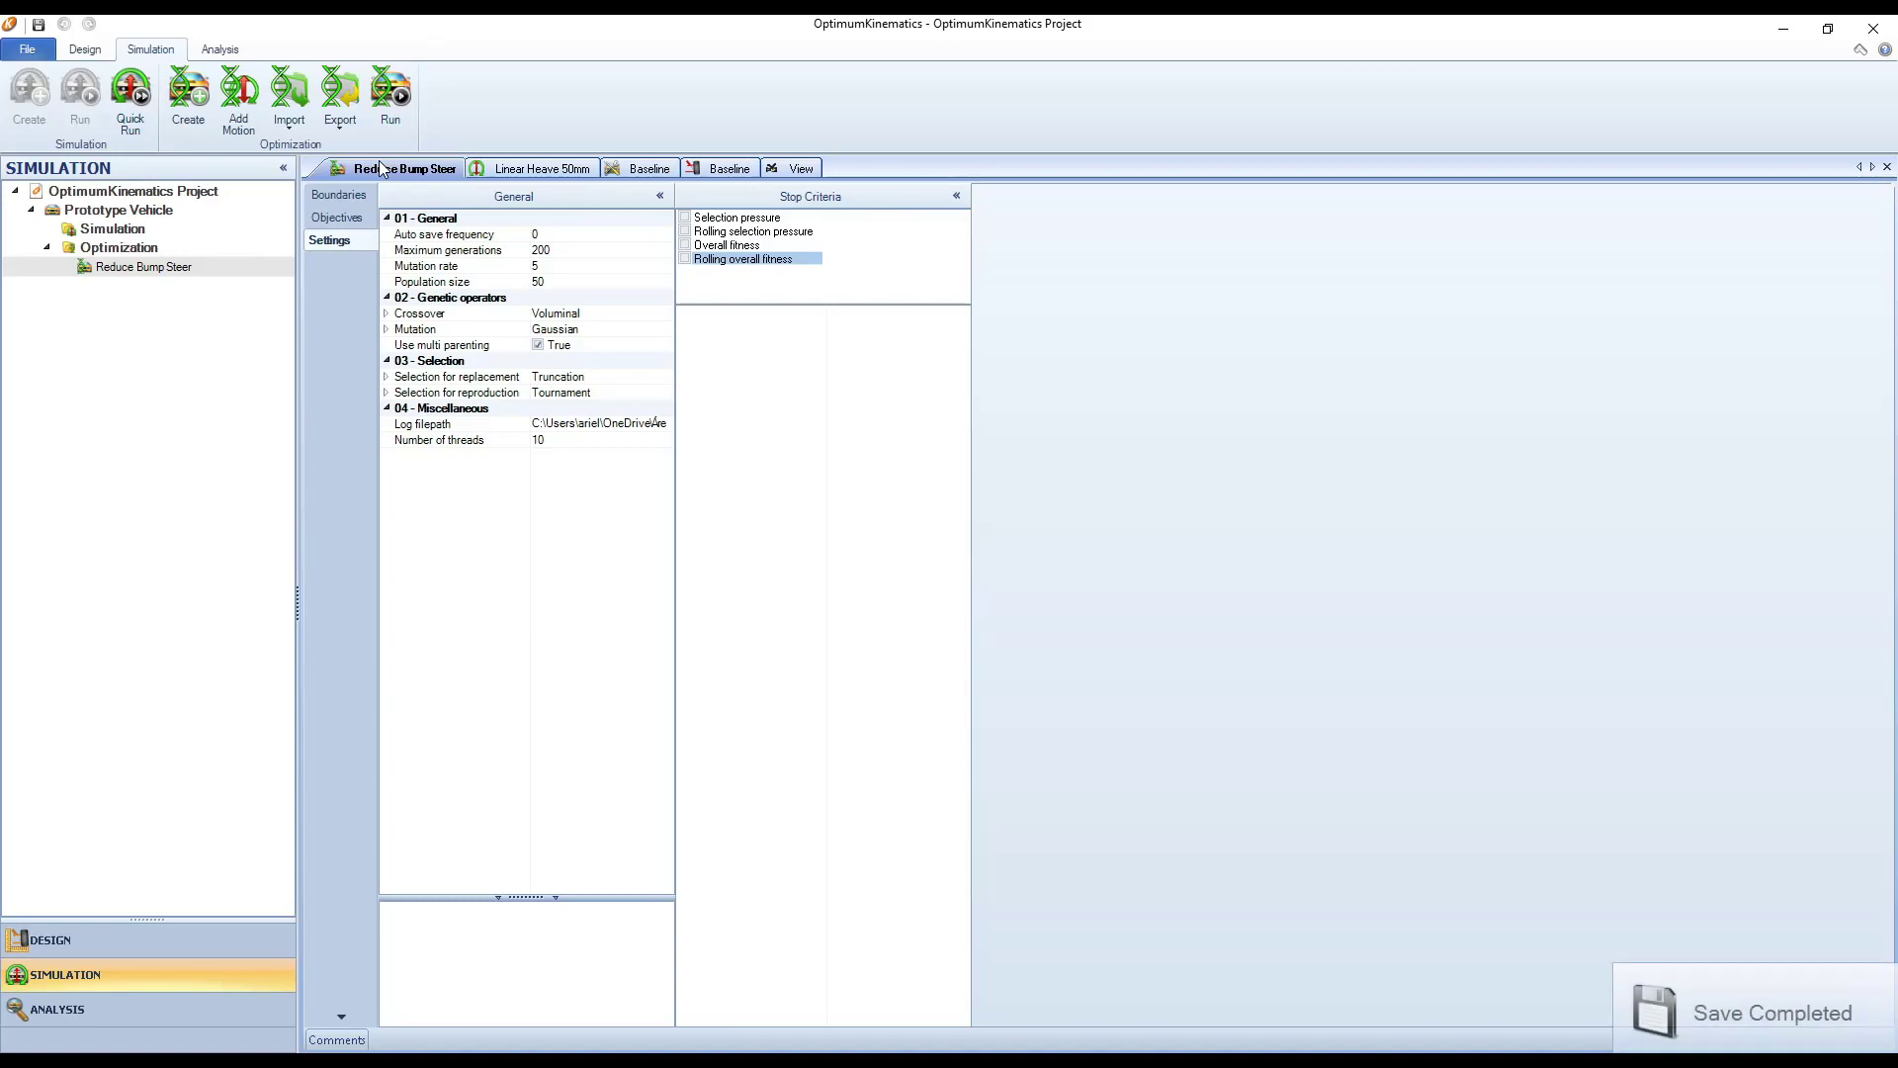
In the run window, chart the Toe Angle and Tie Rod Top View Angle objectives side by side
click(391, 98)
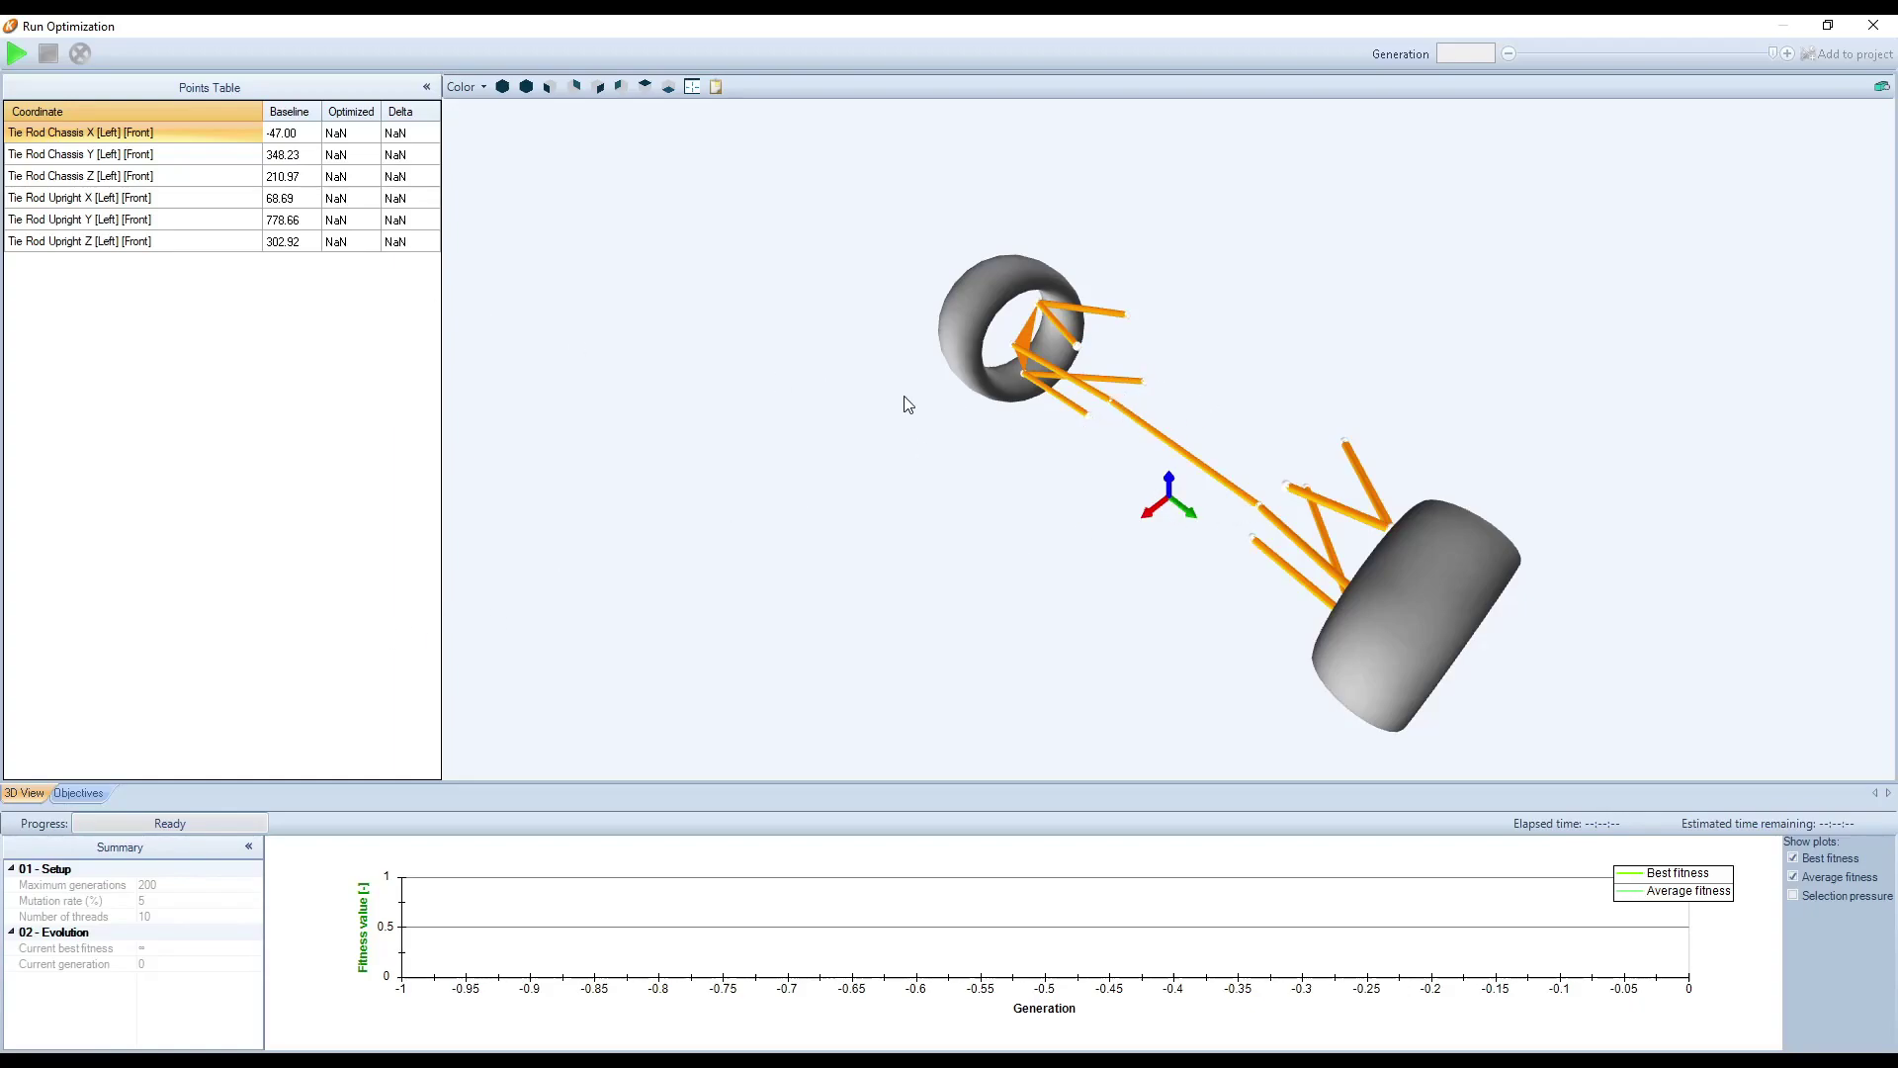
click(85, 794)
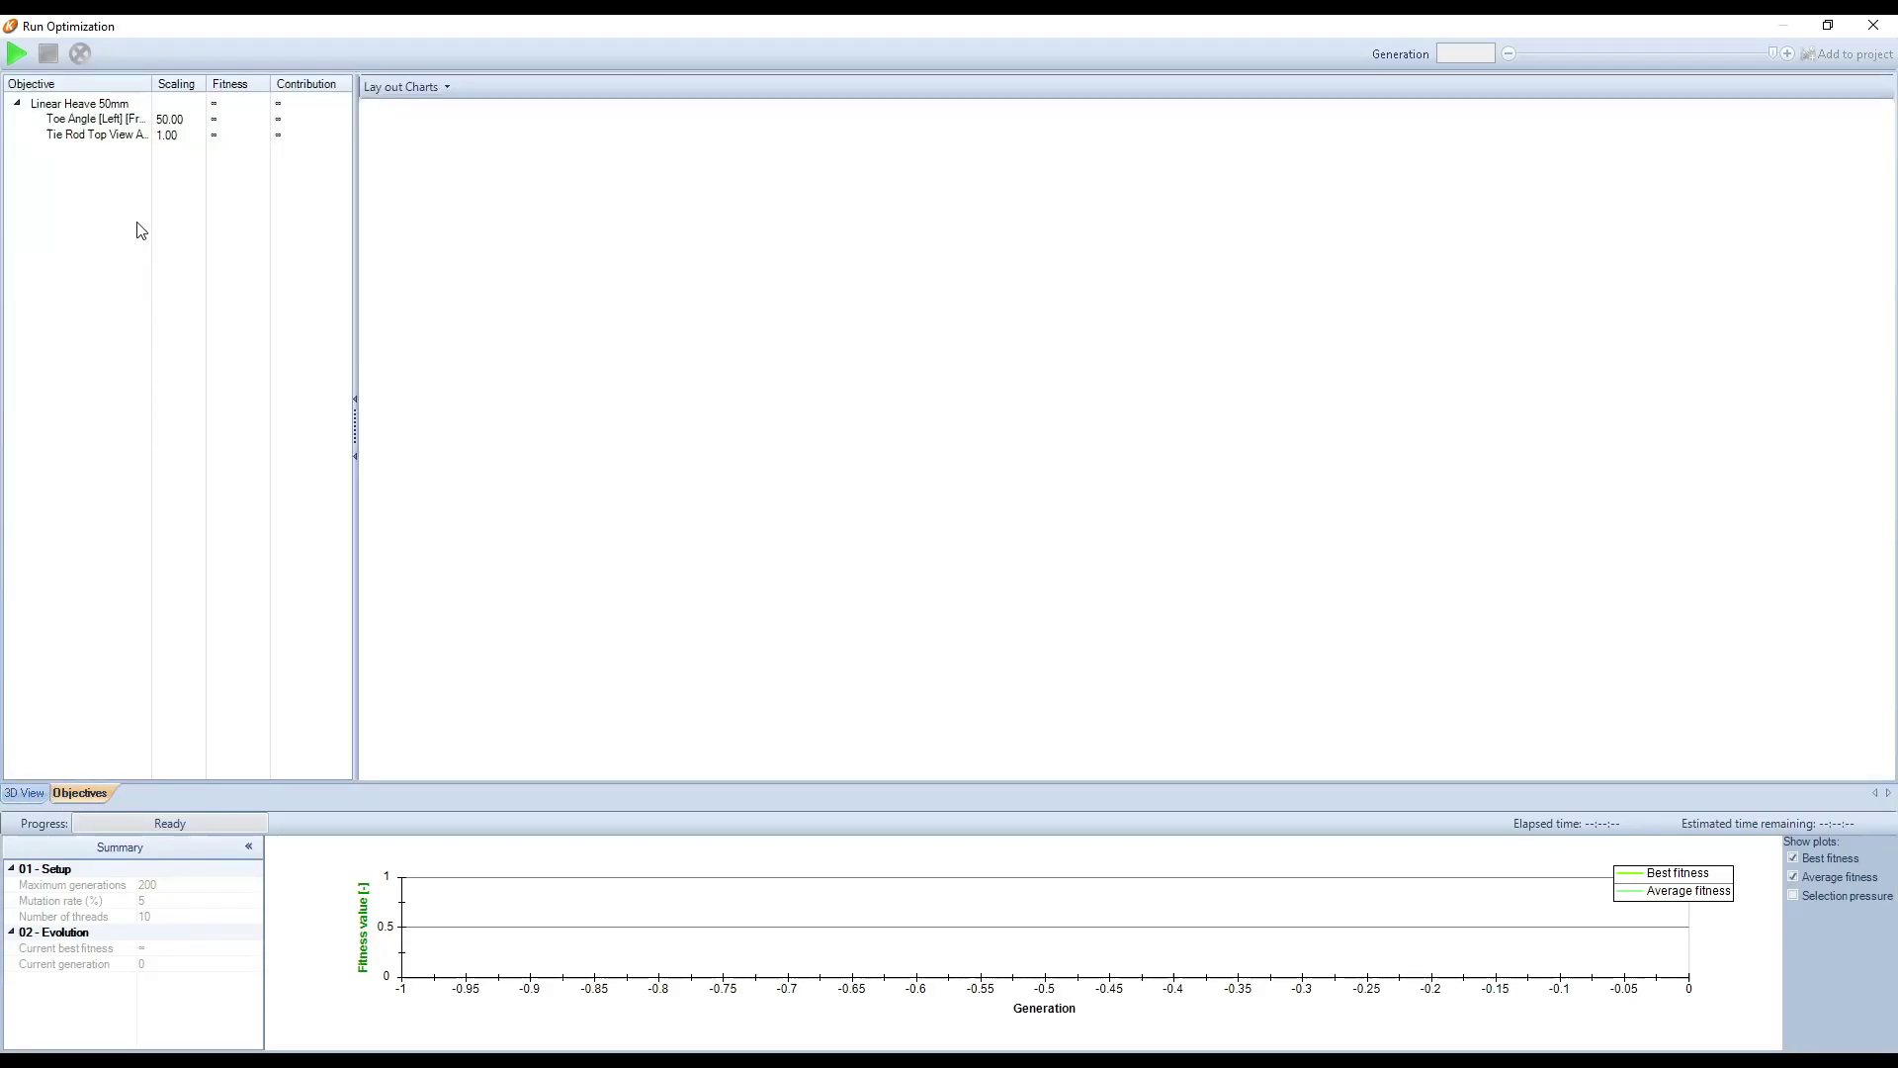
double_click(91, 120)
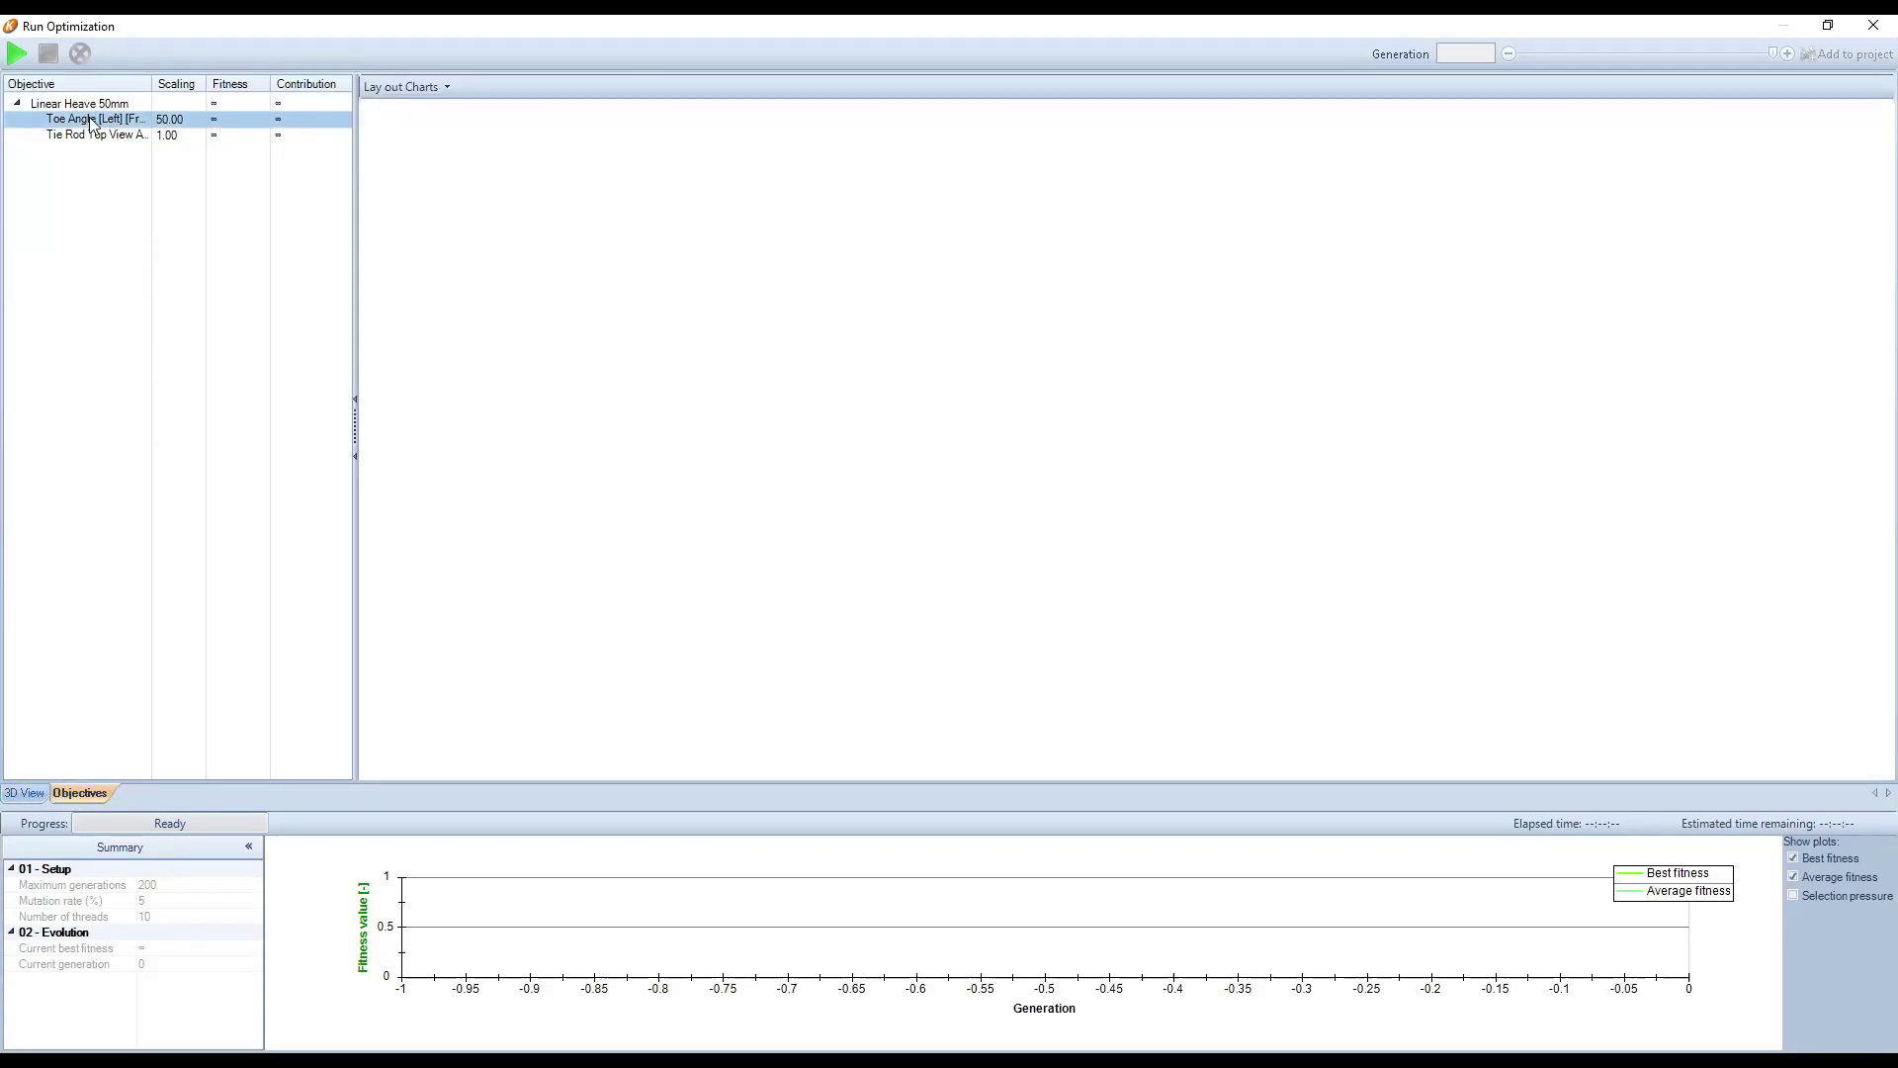
click(90, 136)
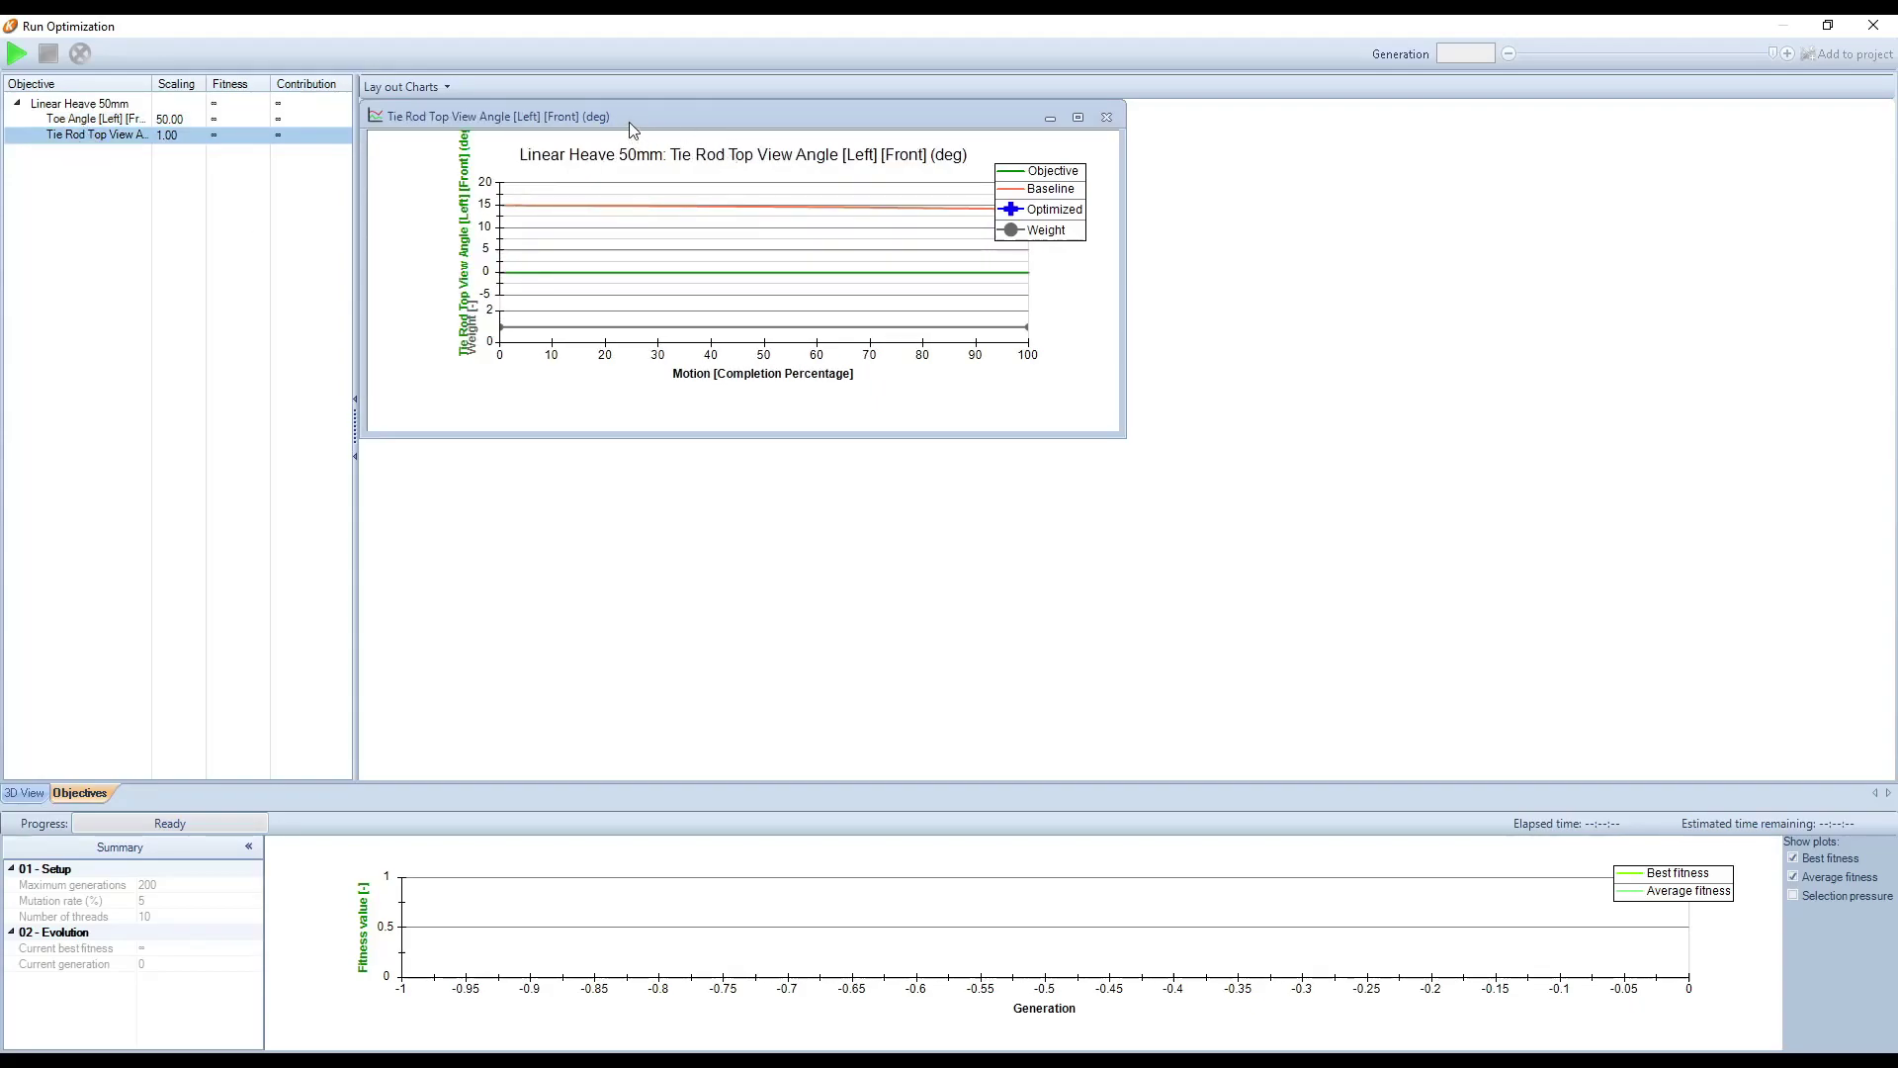
drag(634, 122, 1005, 206)
click(386, 87)
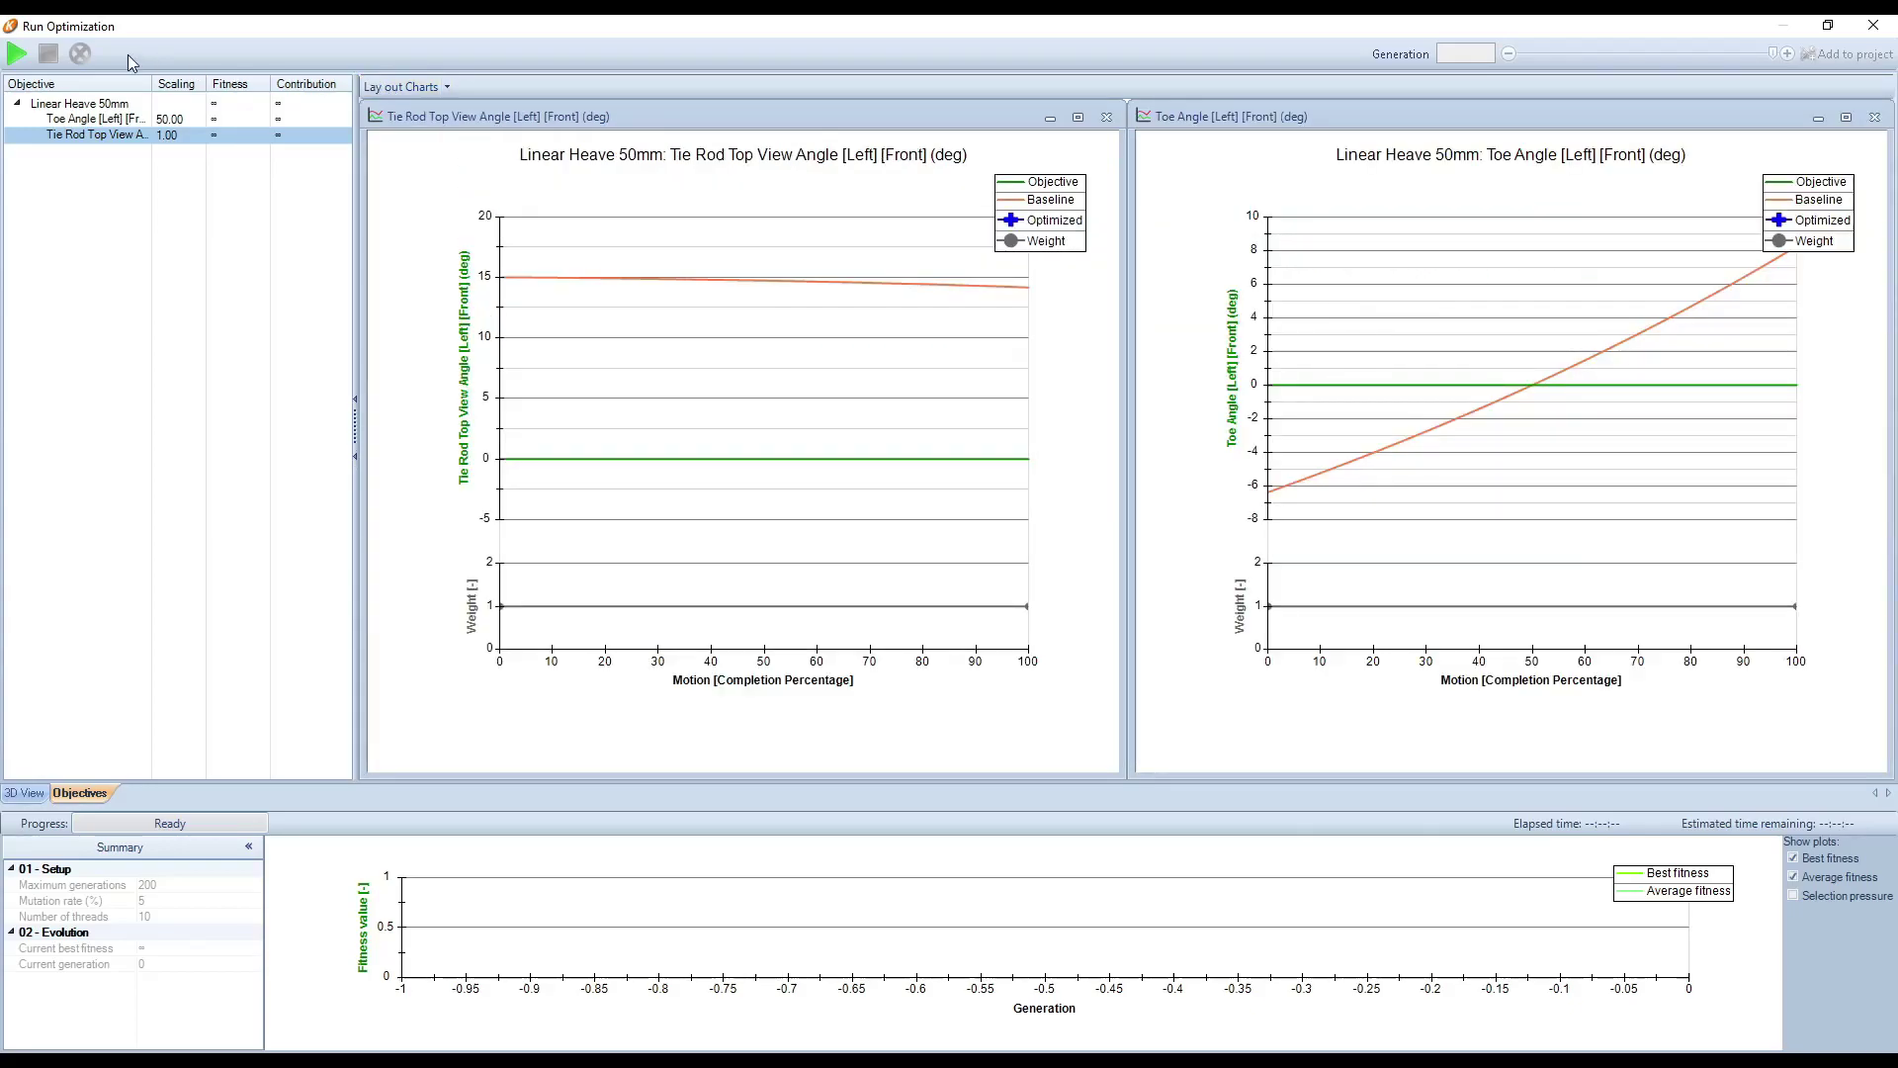
Run Reduce Bump Steer to completion, checking the 3D geometry and six tie-rod coordinates along the way
click(17, 56)
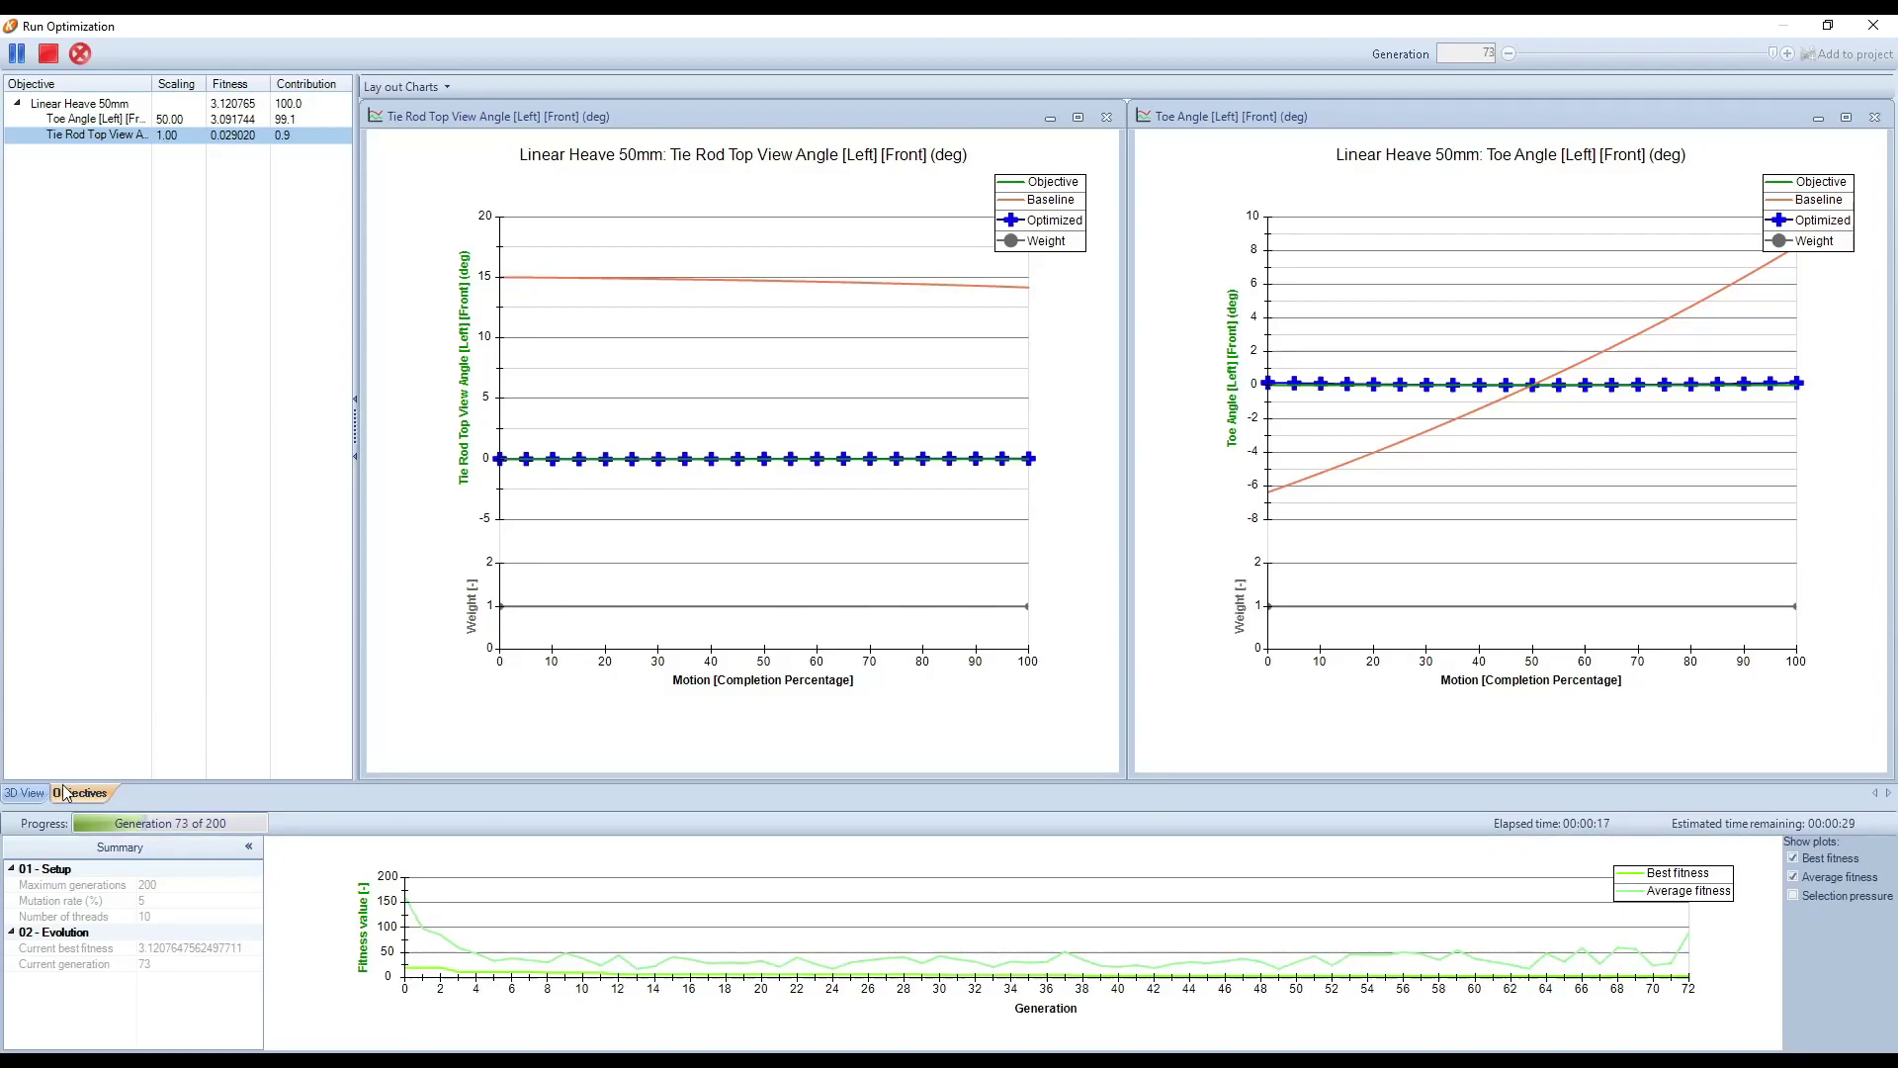
click(24, 793)
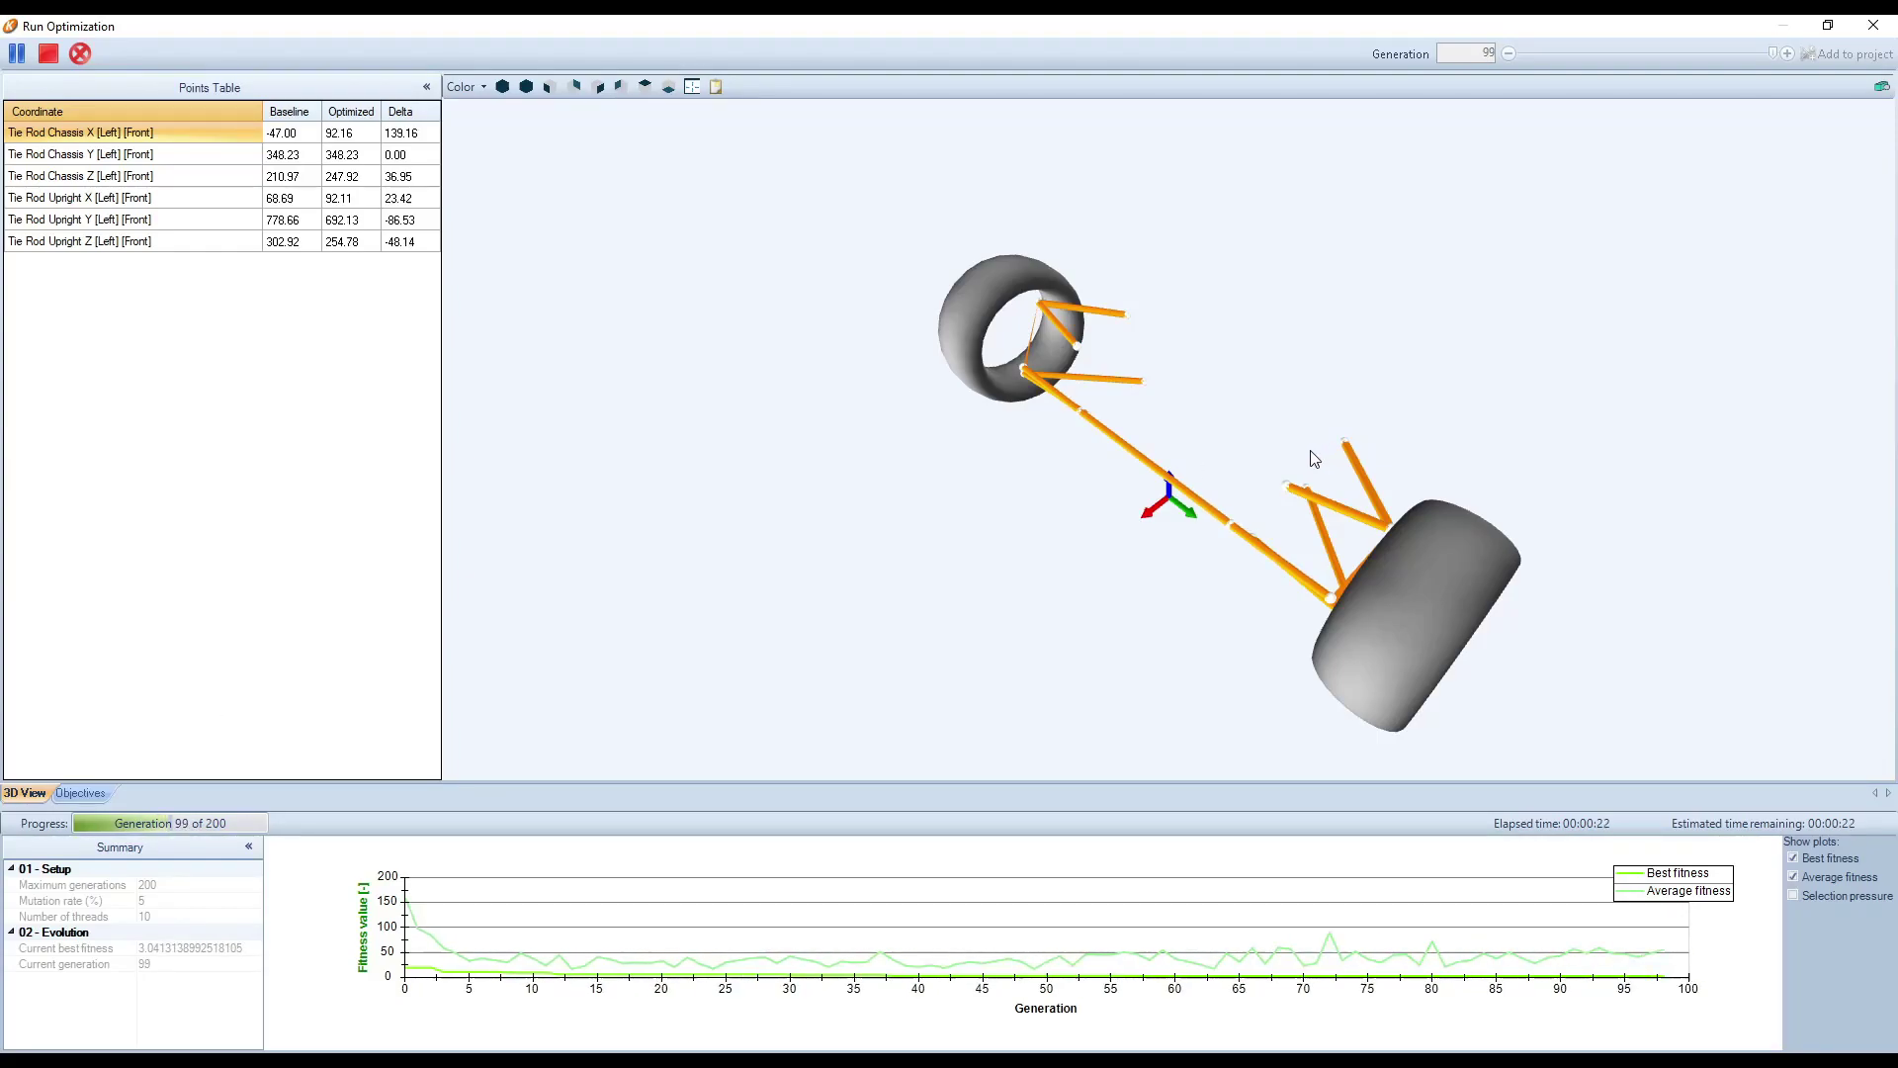
click(356, 135)
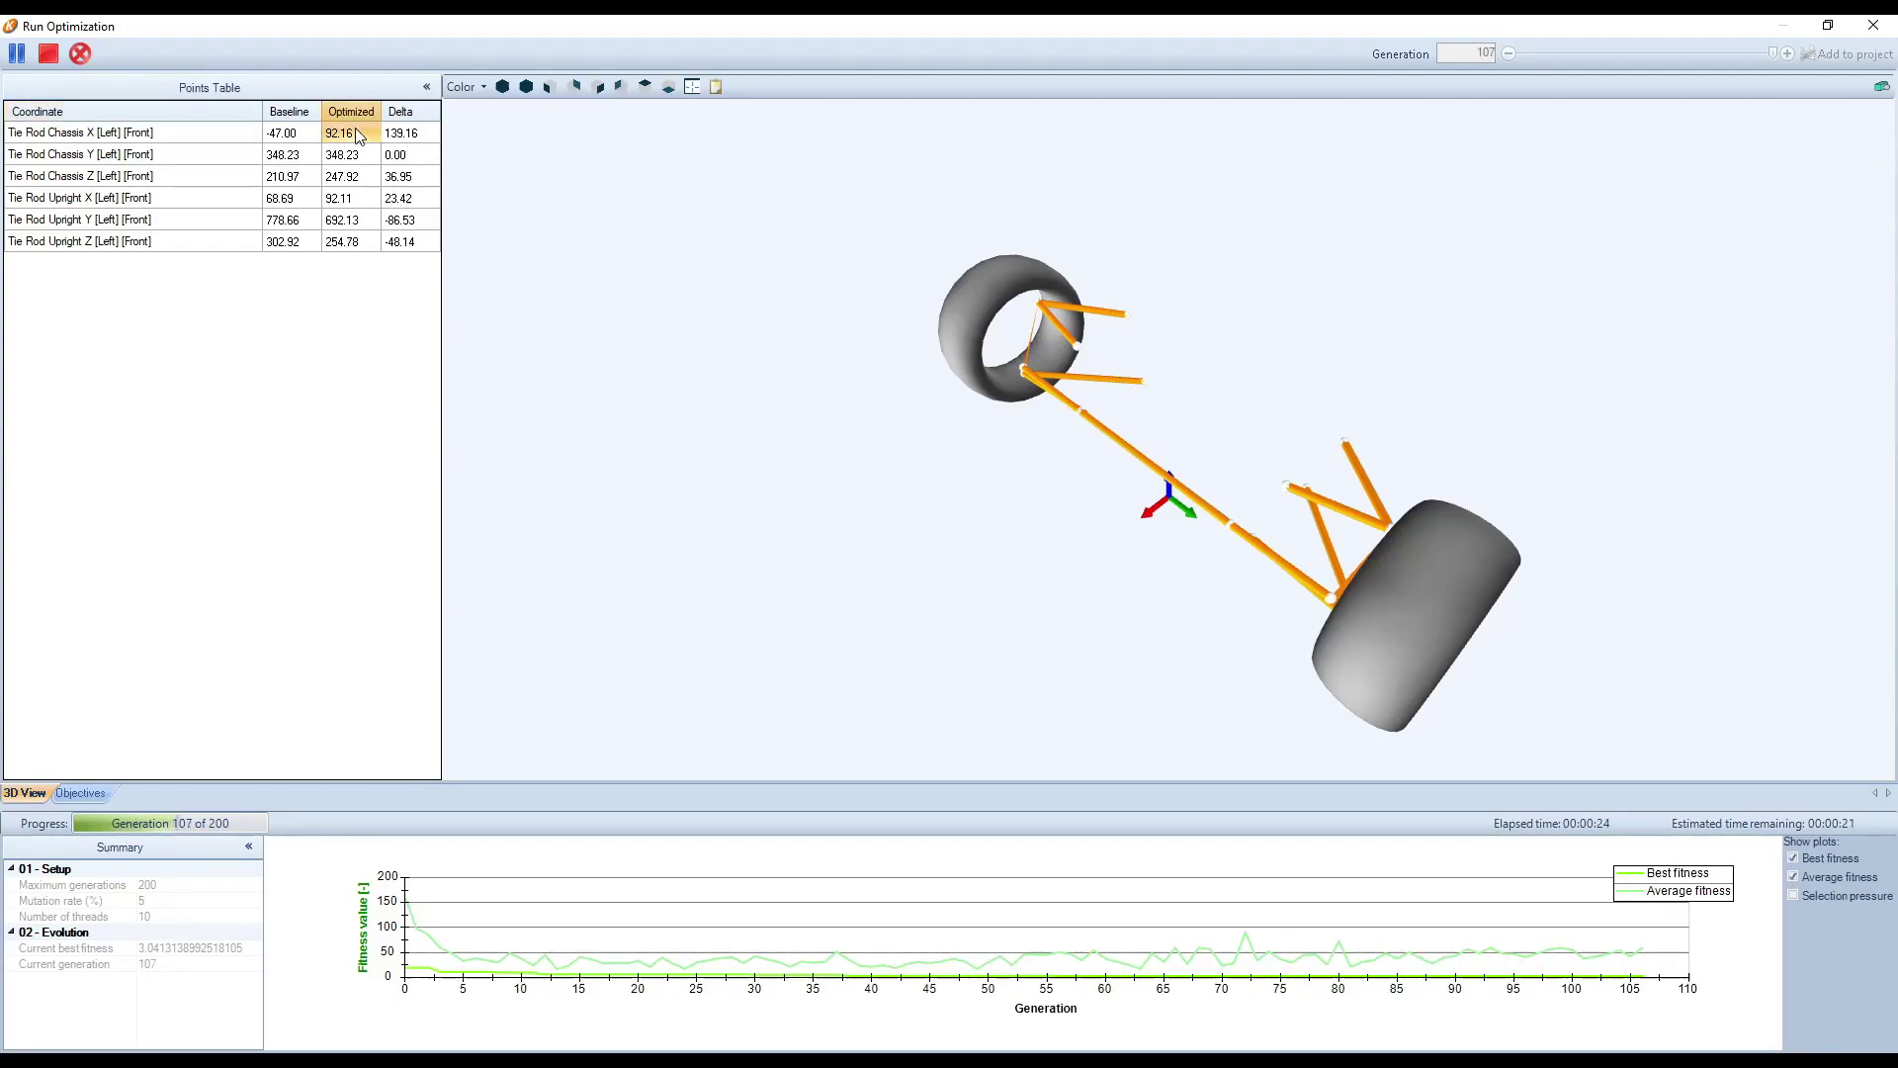
drag(356, 134, 356, 243)
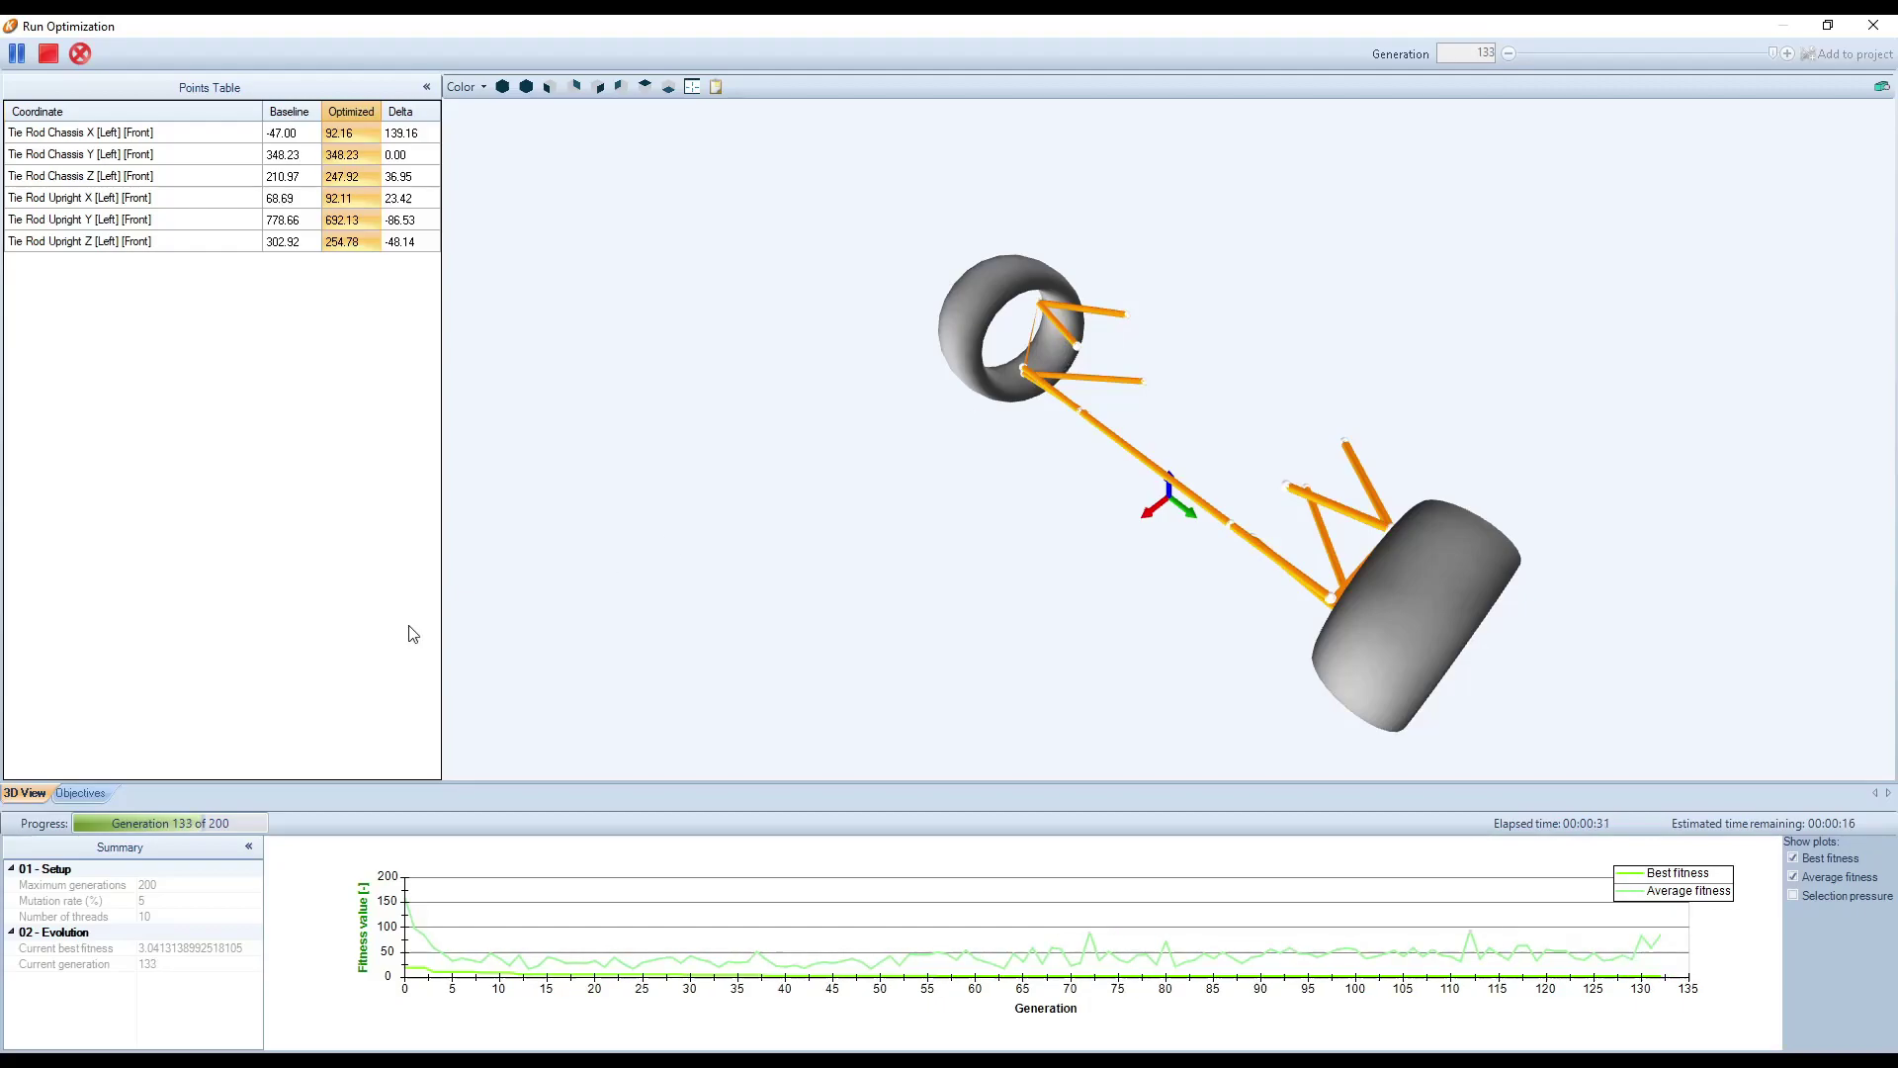
click(83, 792)
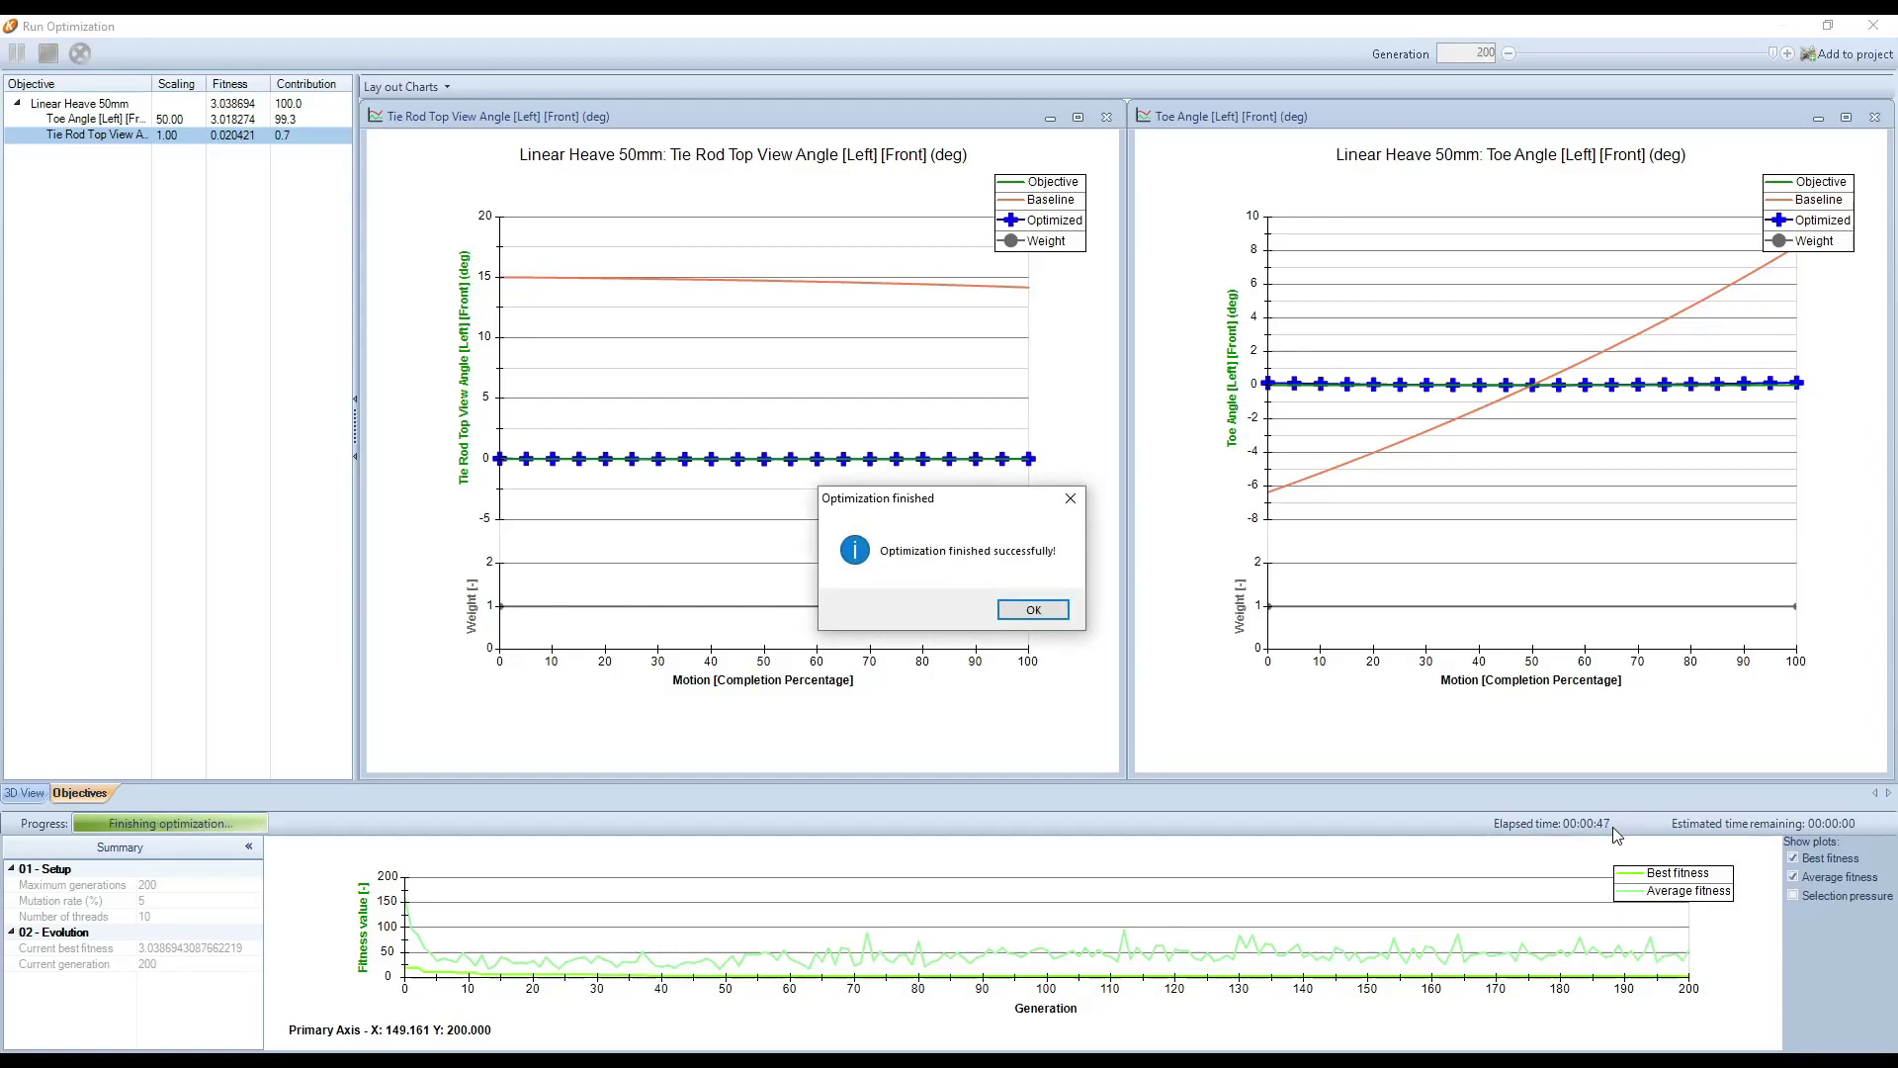
click(1032, 610)
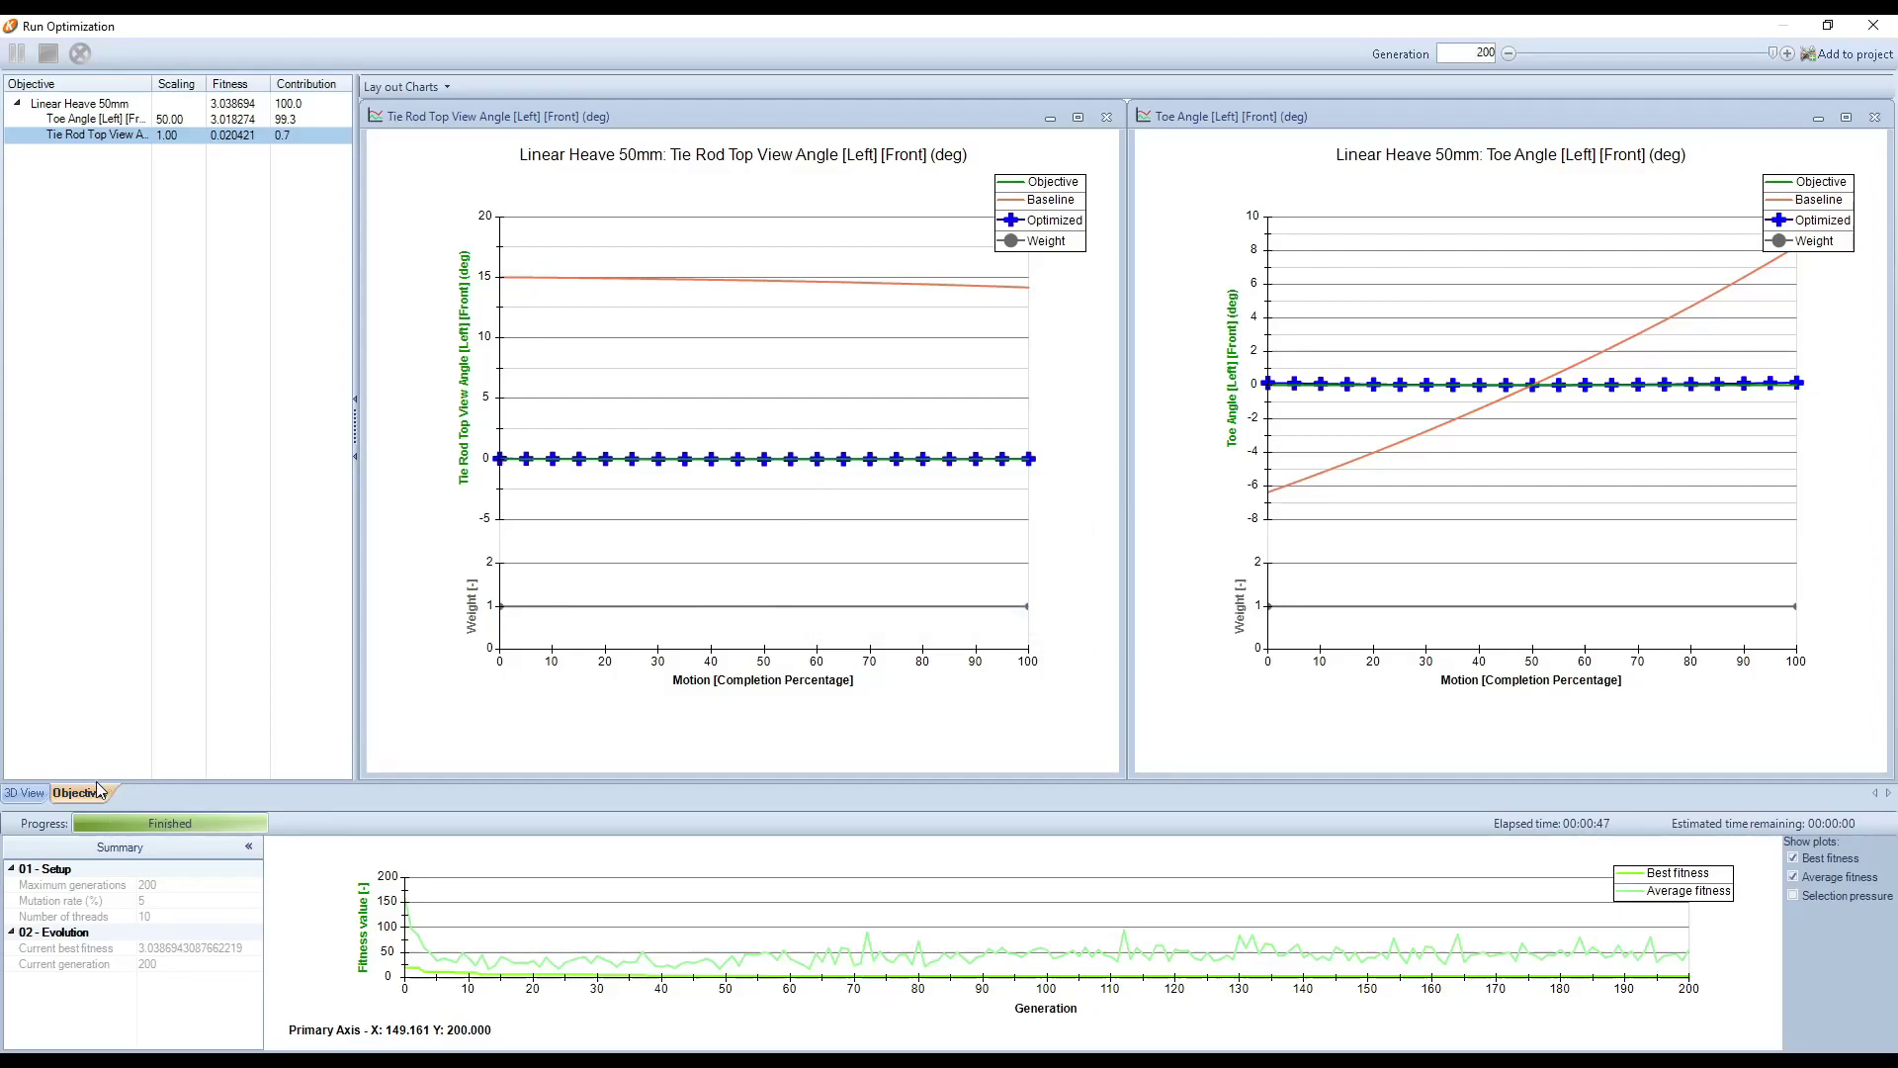
Inspect the optimized suspension in 3D, then add it to the project as the setup 'Optimized'
click(38, 793)
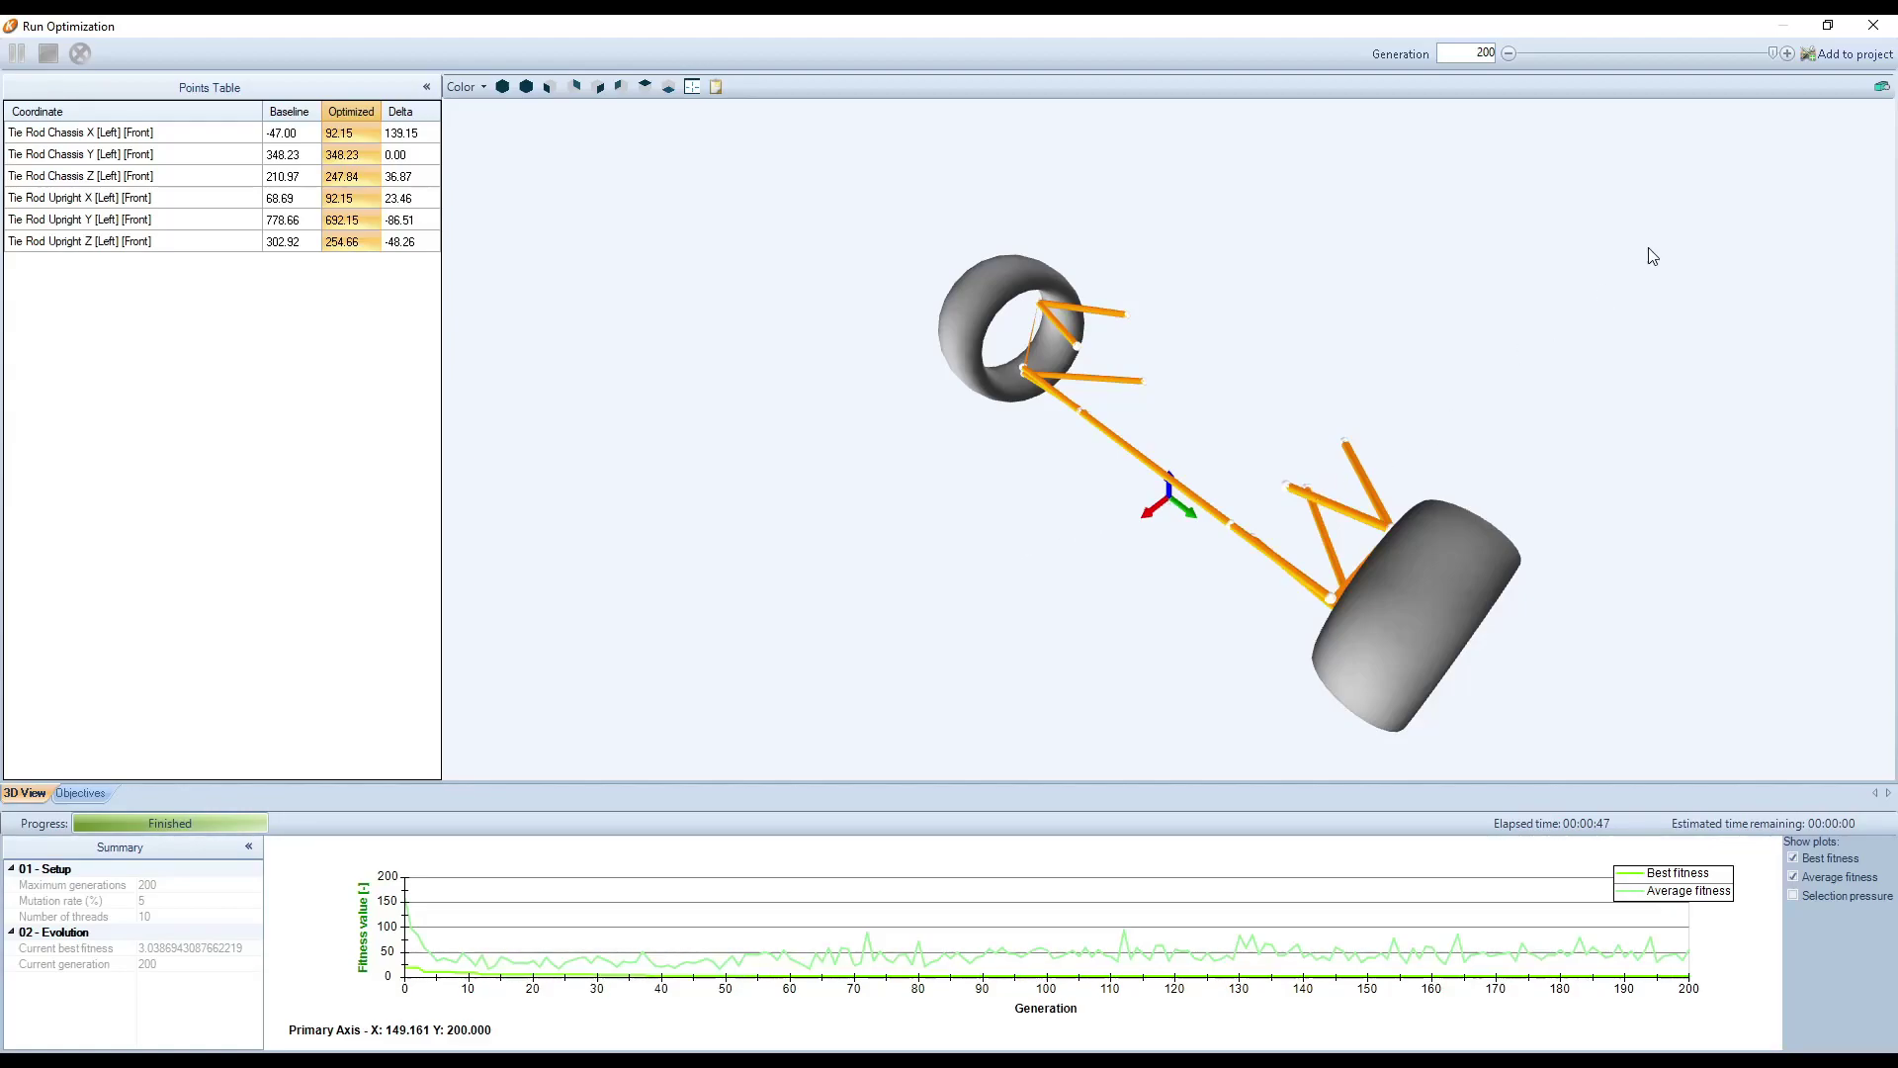
drag(1331, 382, 1260, 413)
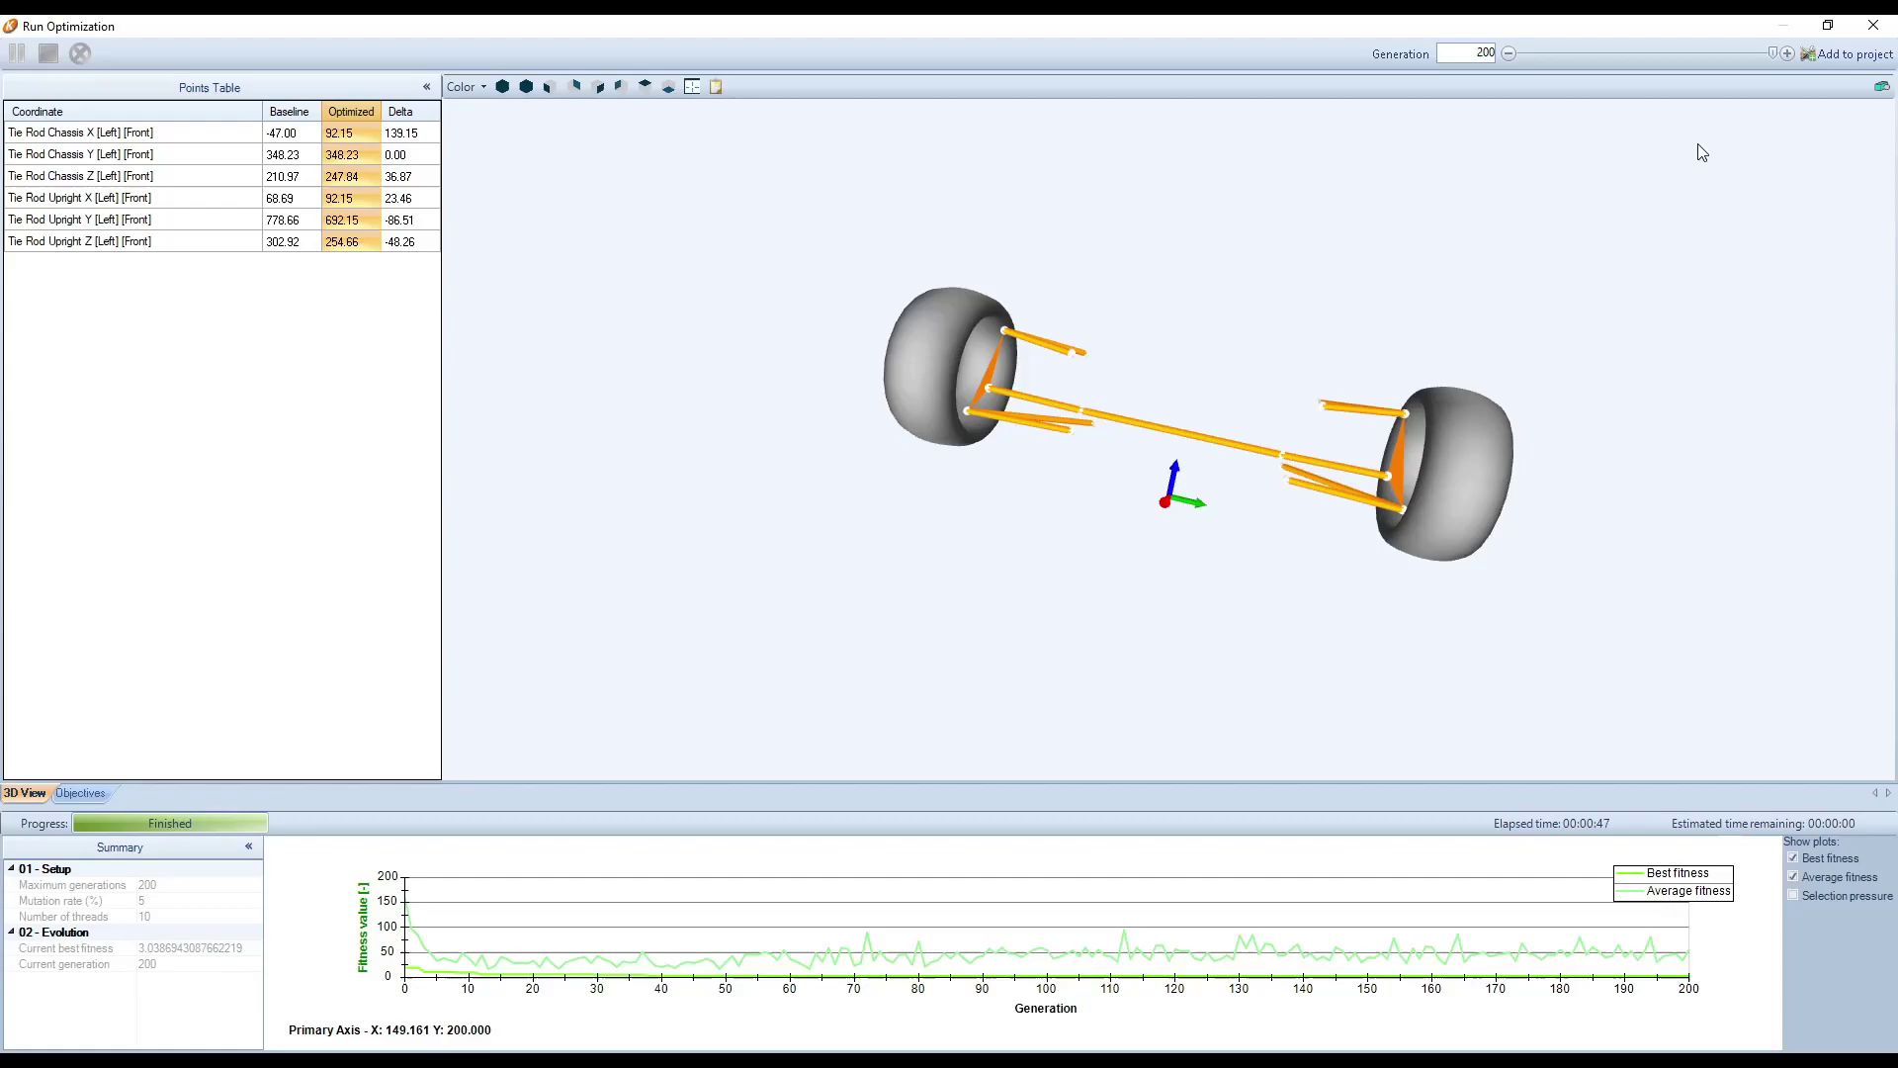
click(1832, 52)
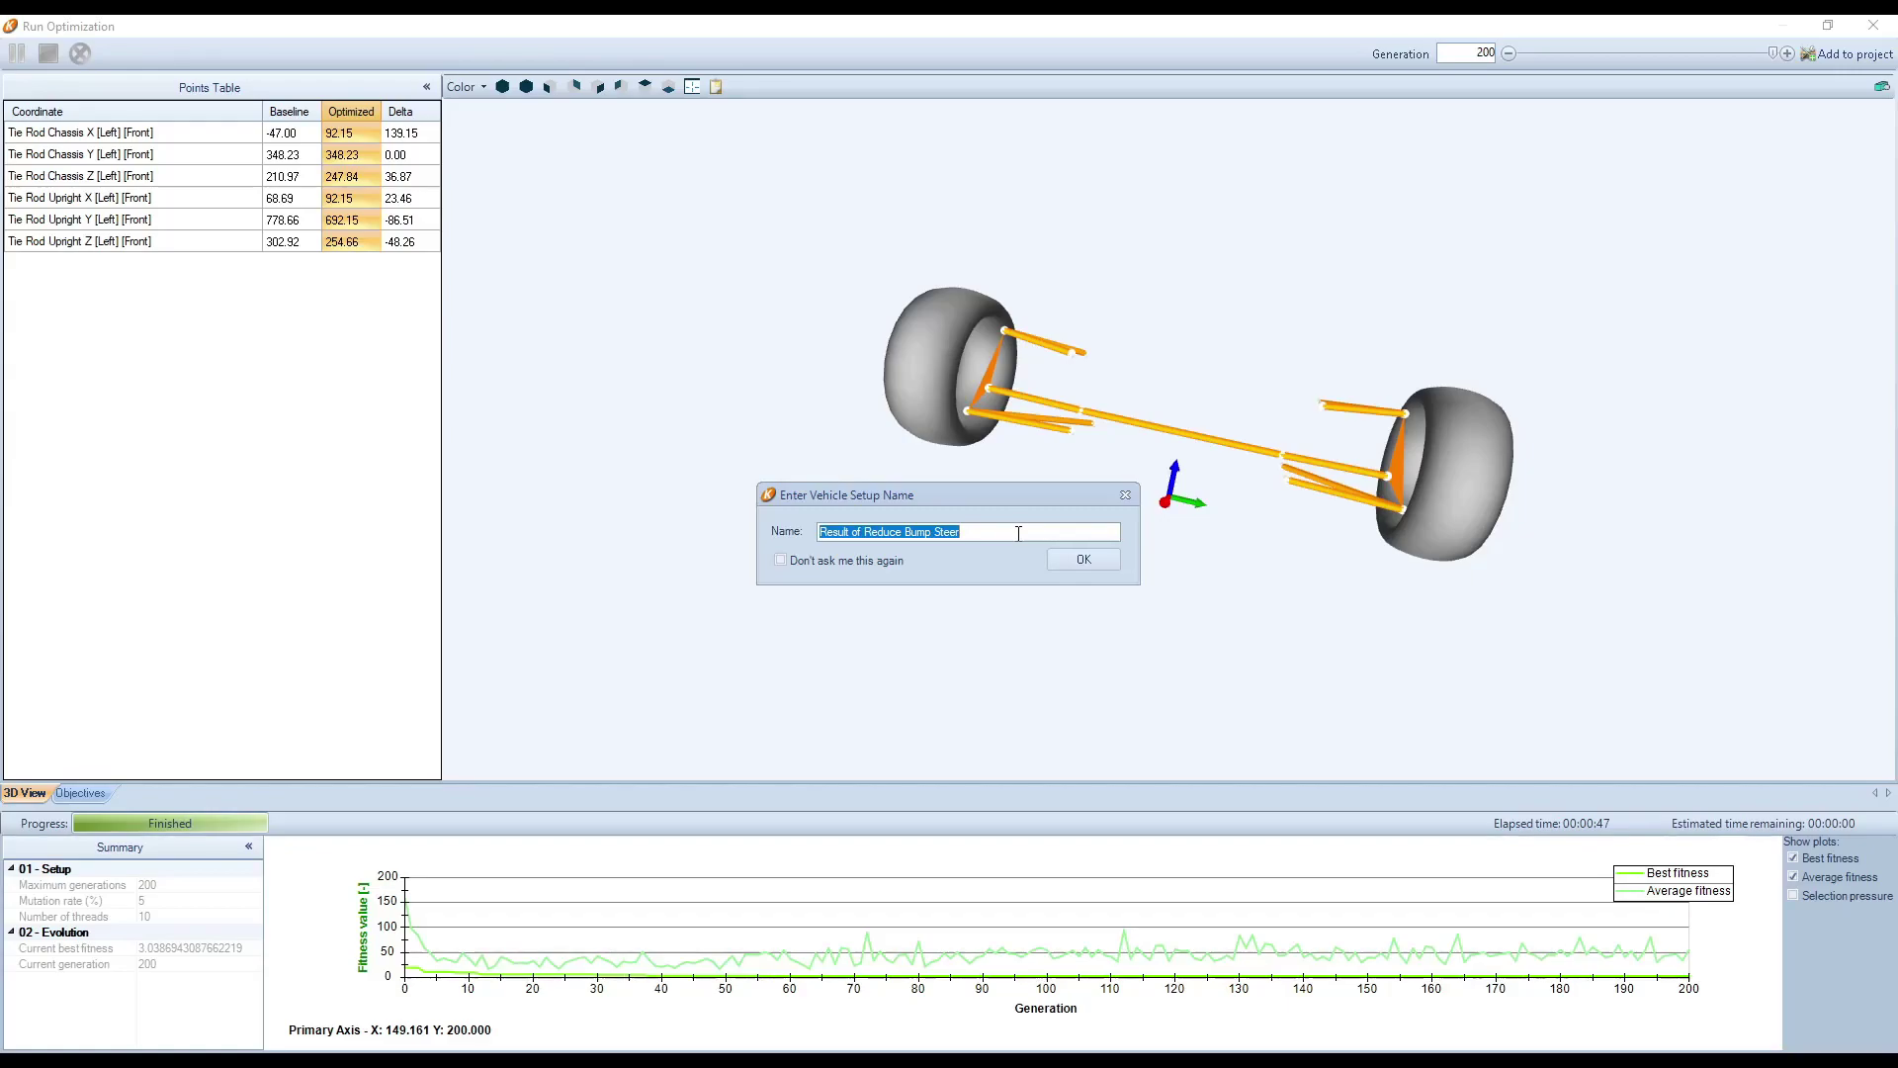
text(Baseline)
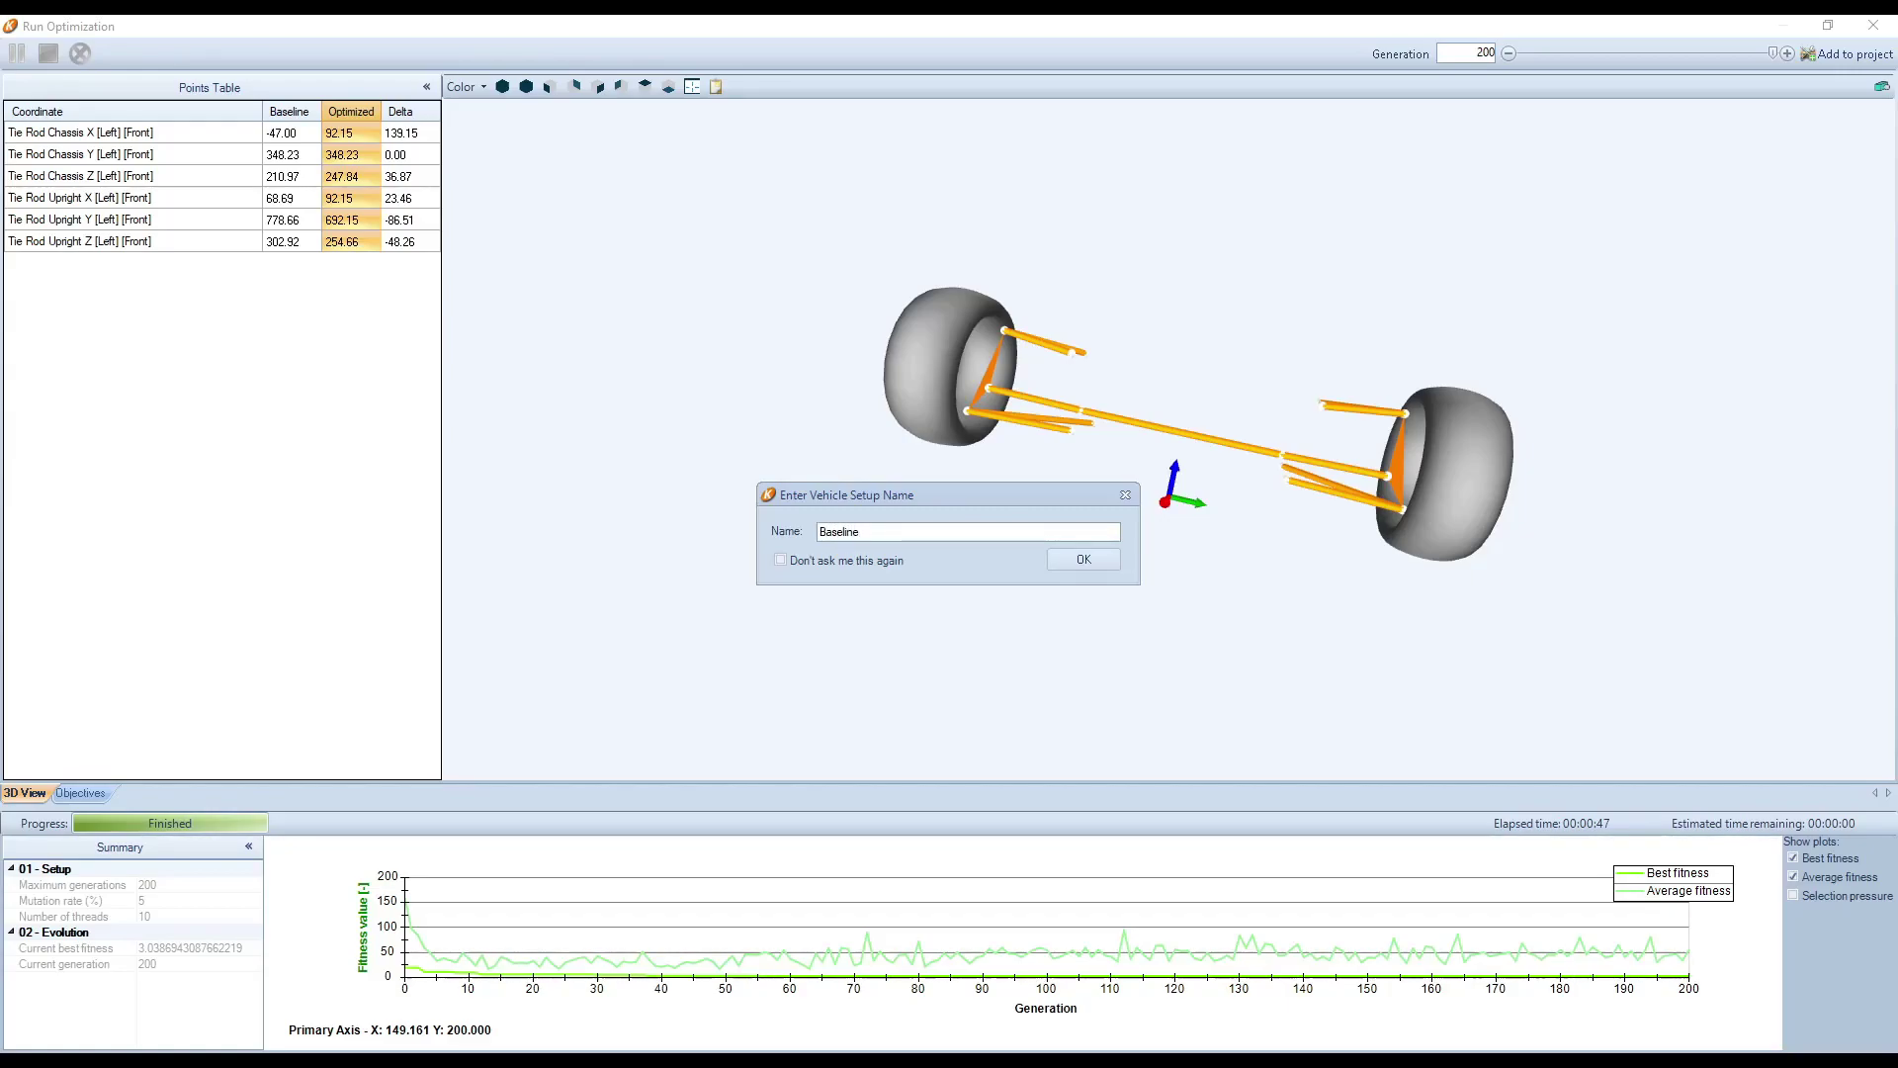
text( Optimized)
click(863, 531)
drag(863, 531, 819, 531)
key(BackSpace)
click(1079, 562)
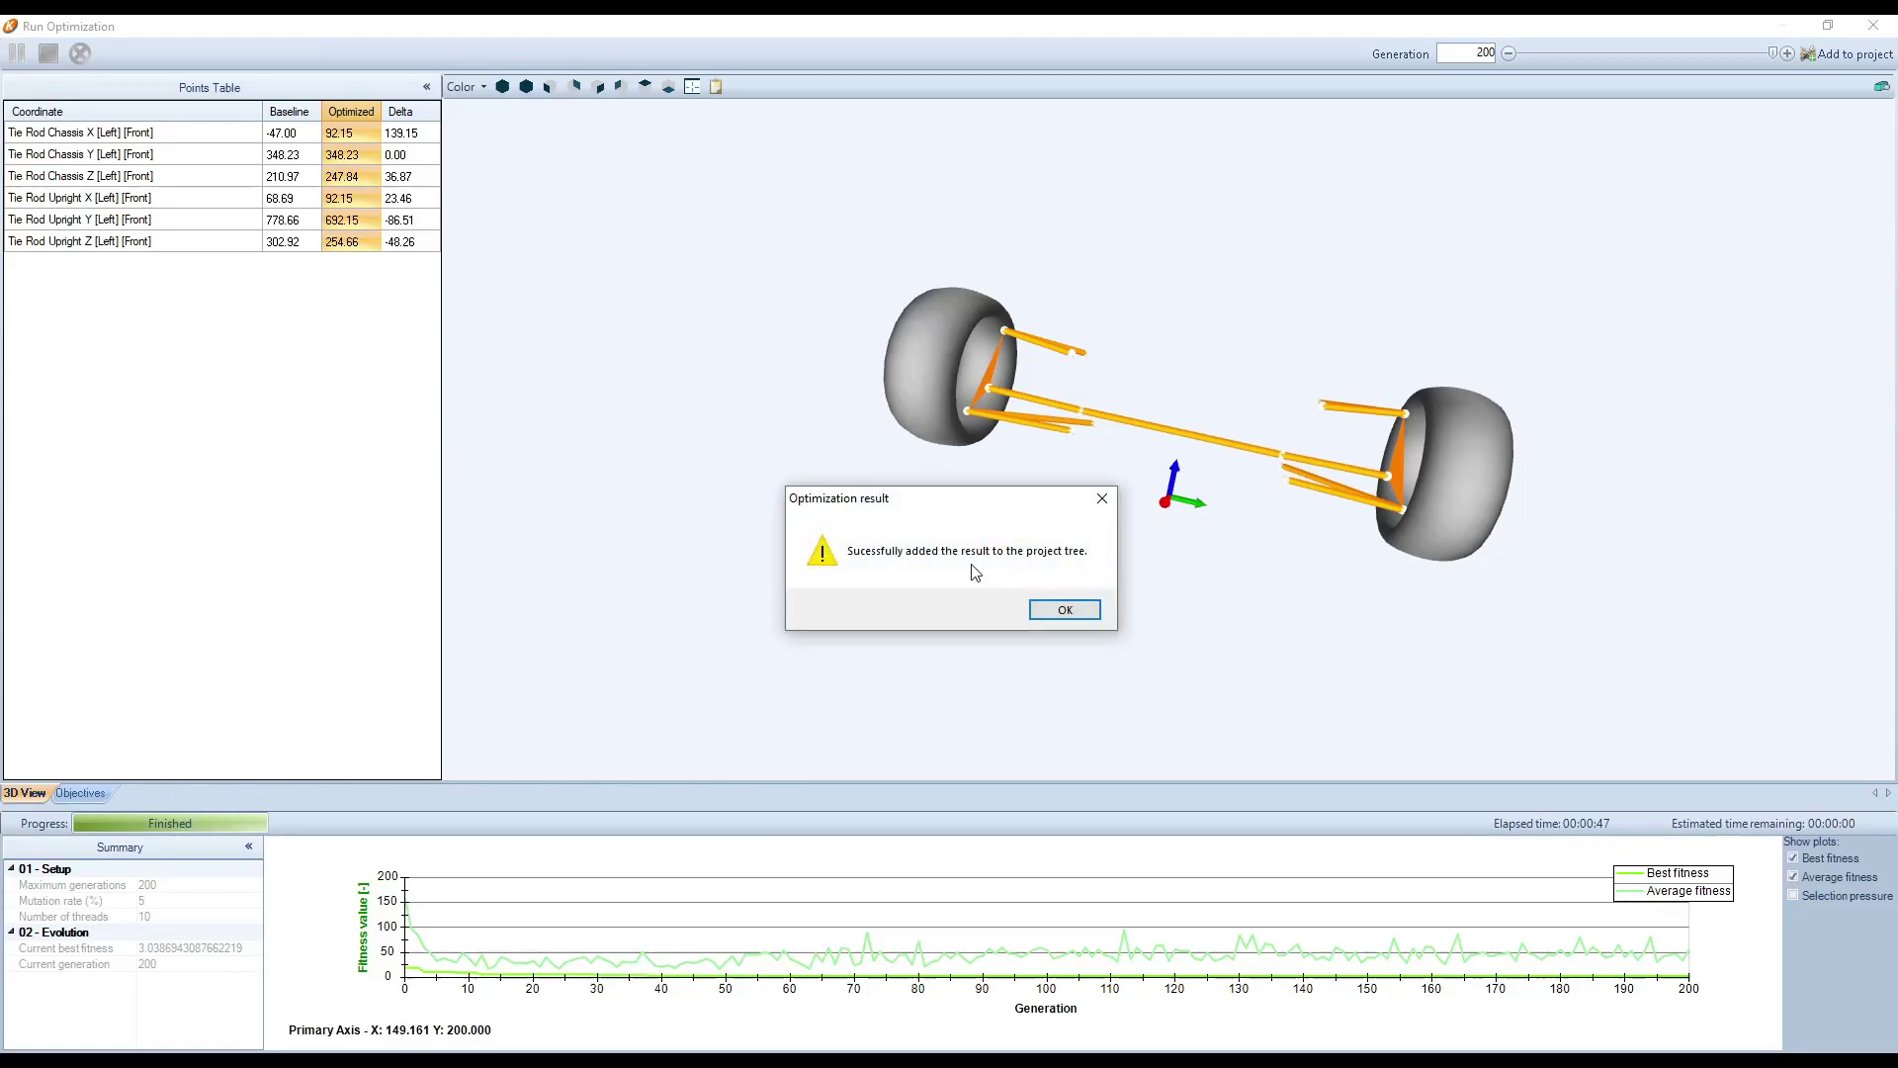
click(1088, 617)
Close the run window, open 'Optimized - Results' from the Design tree, and view it from the front
click(1874, 25)
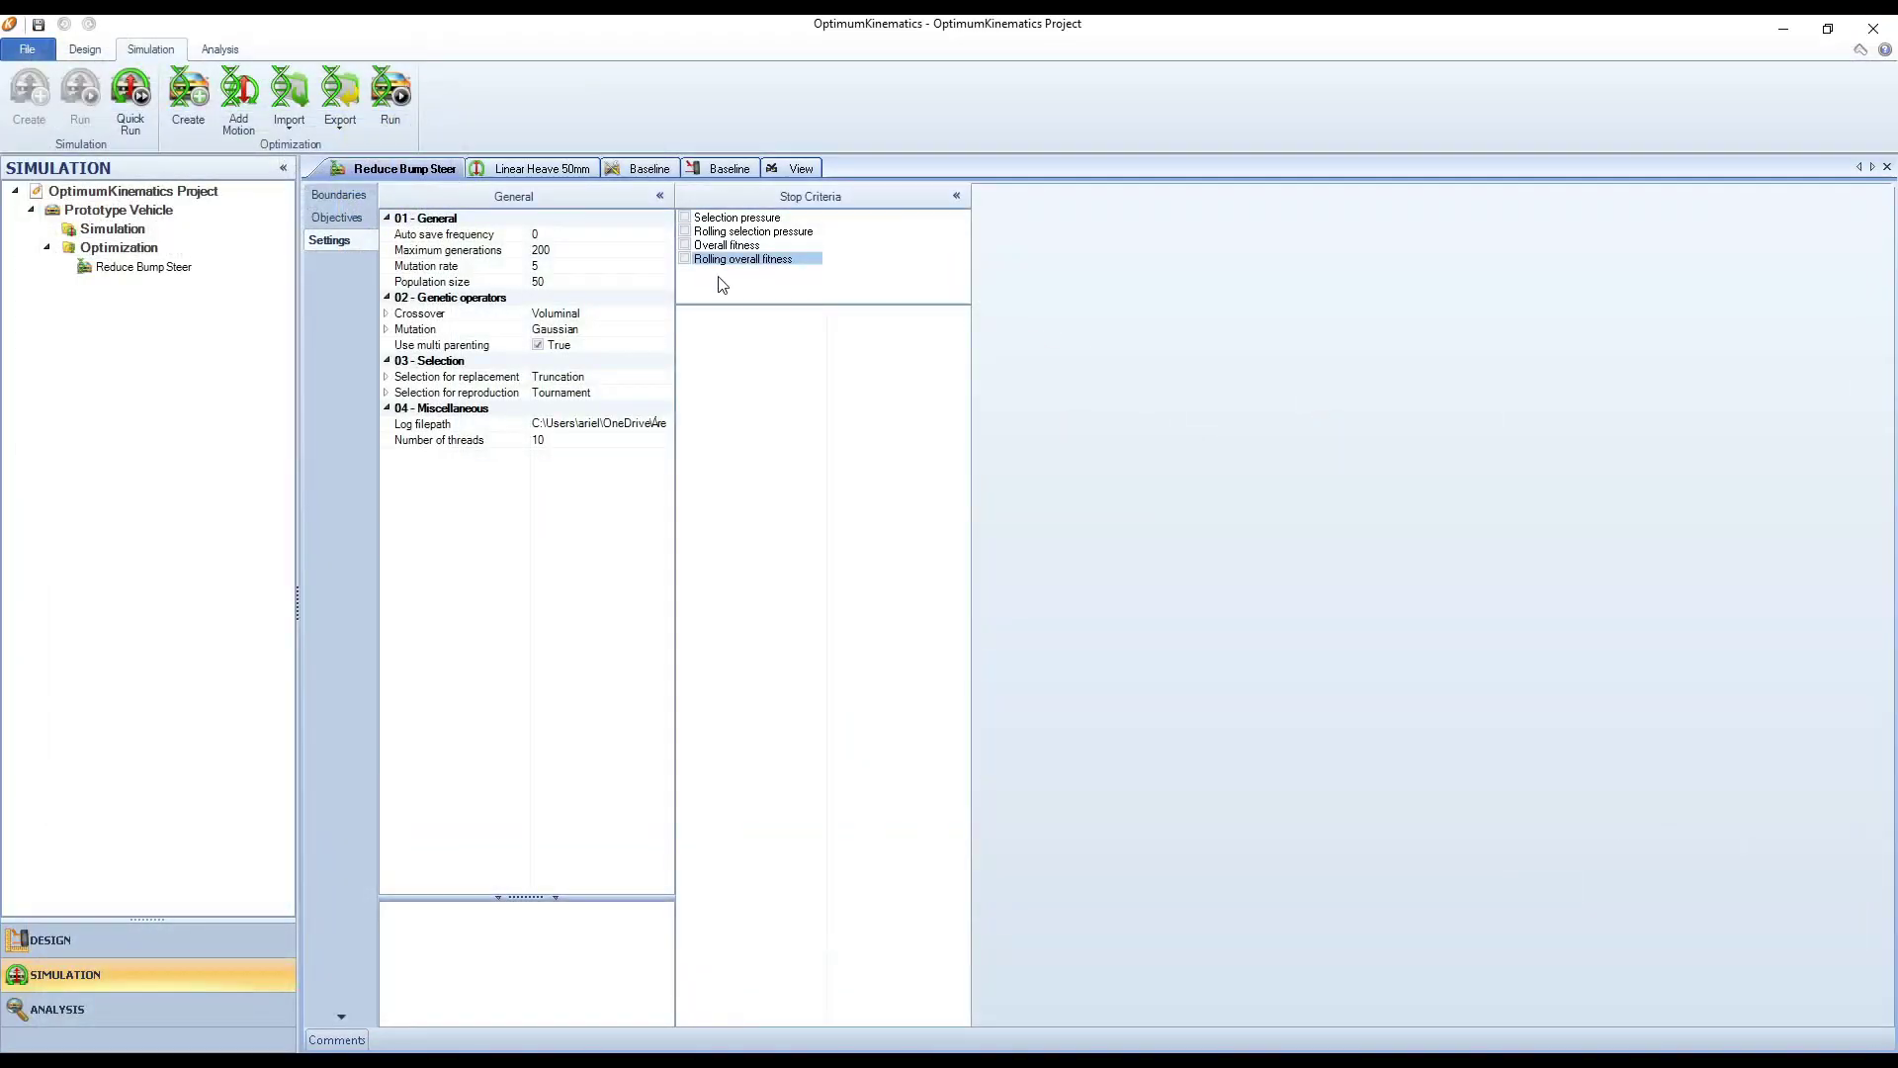
click(85, 49)
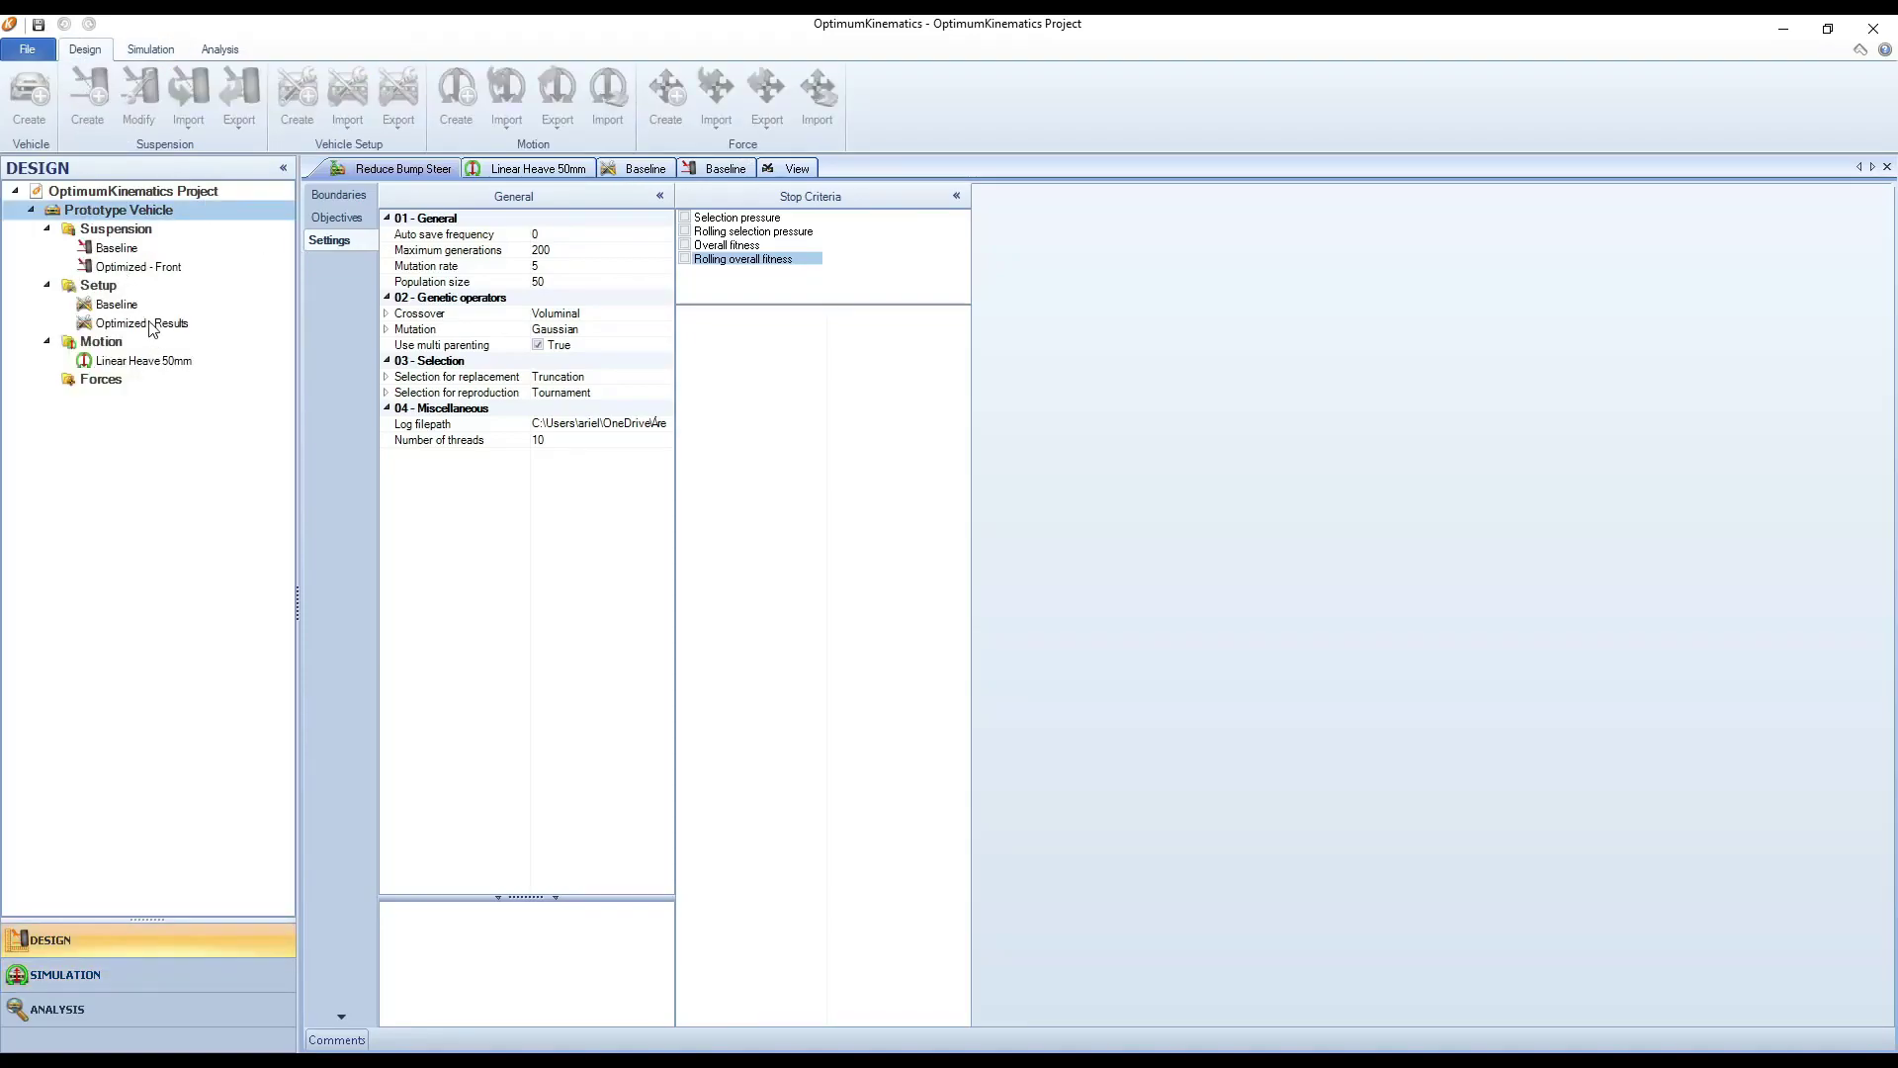
double_click(150, 326)
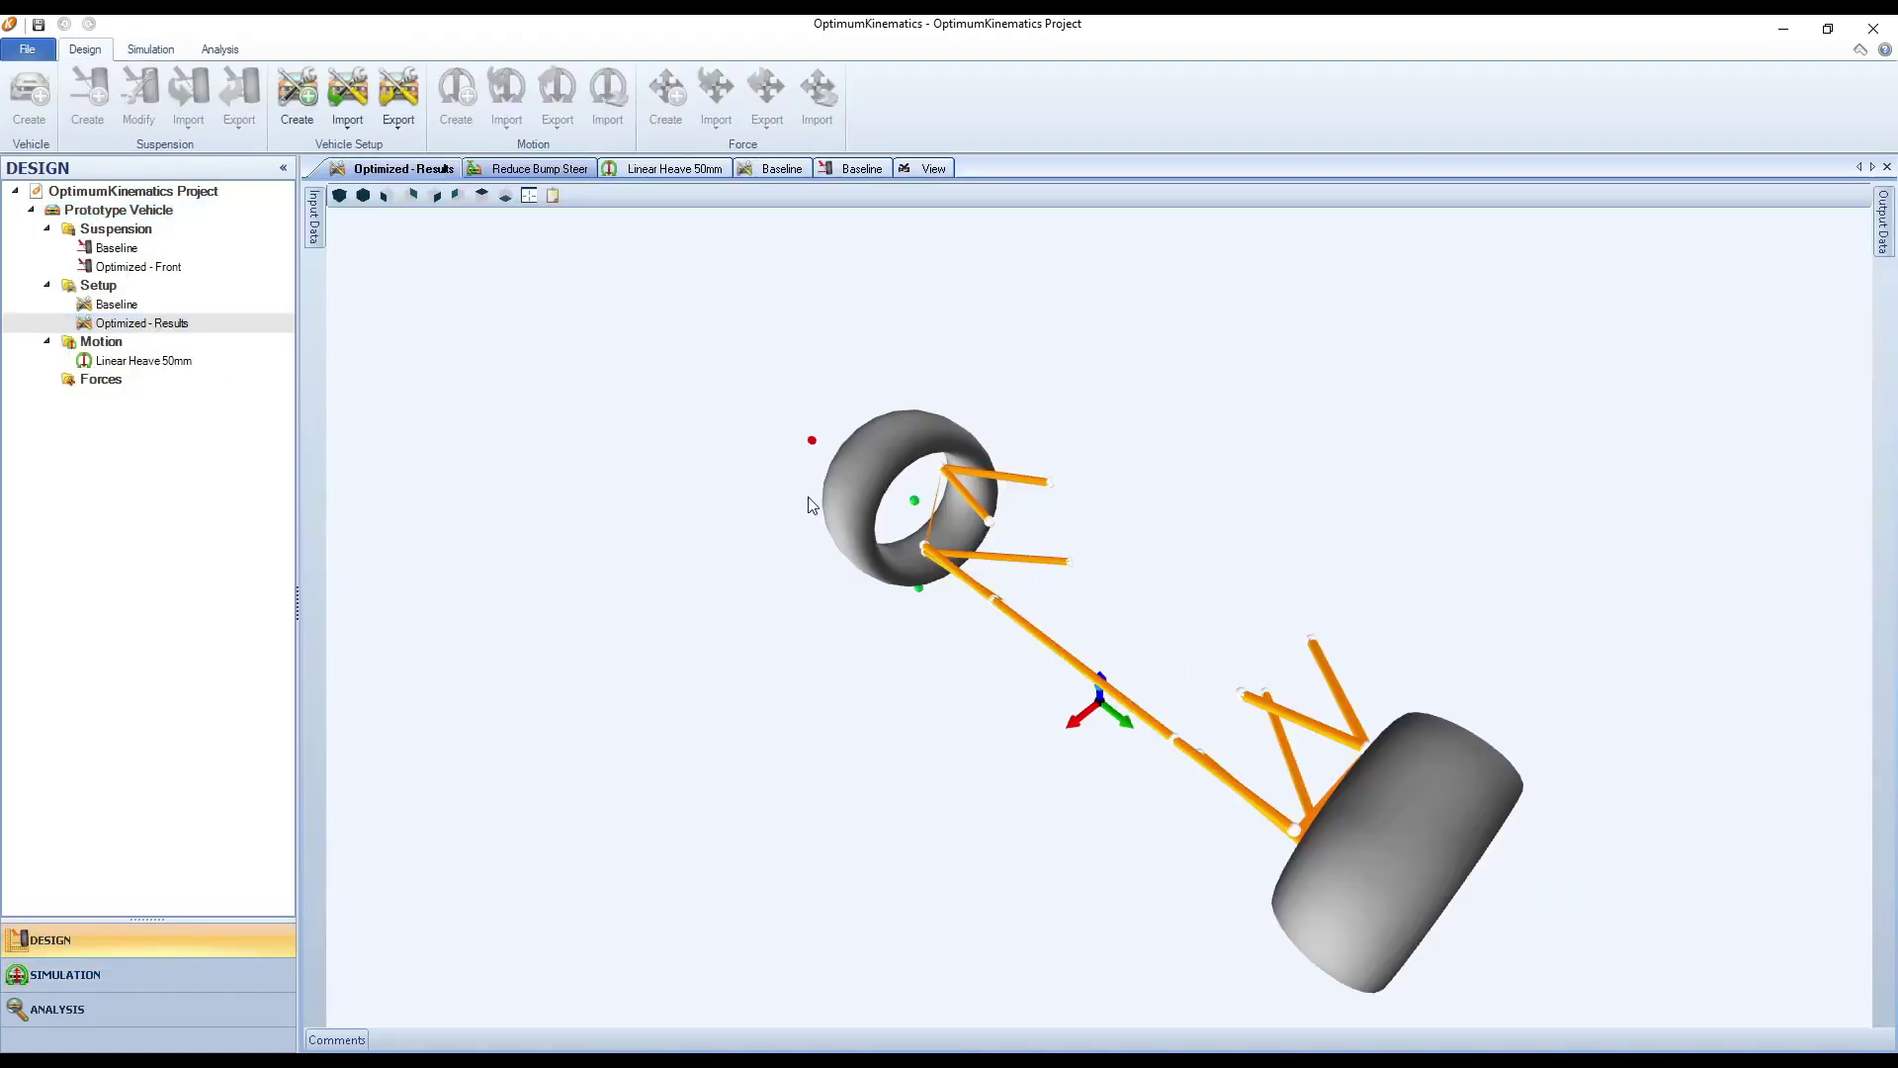
click(387, 196)
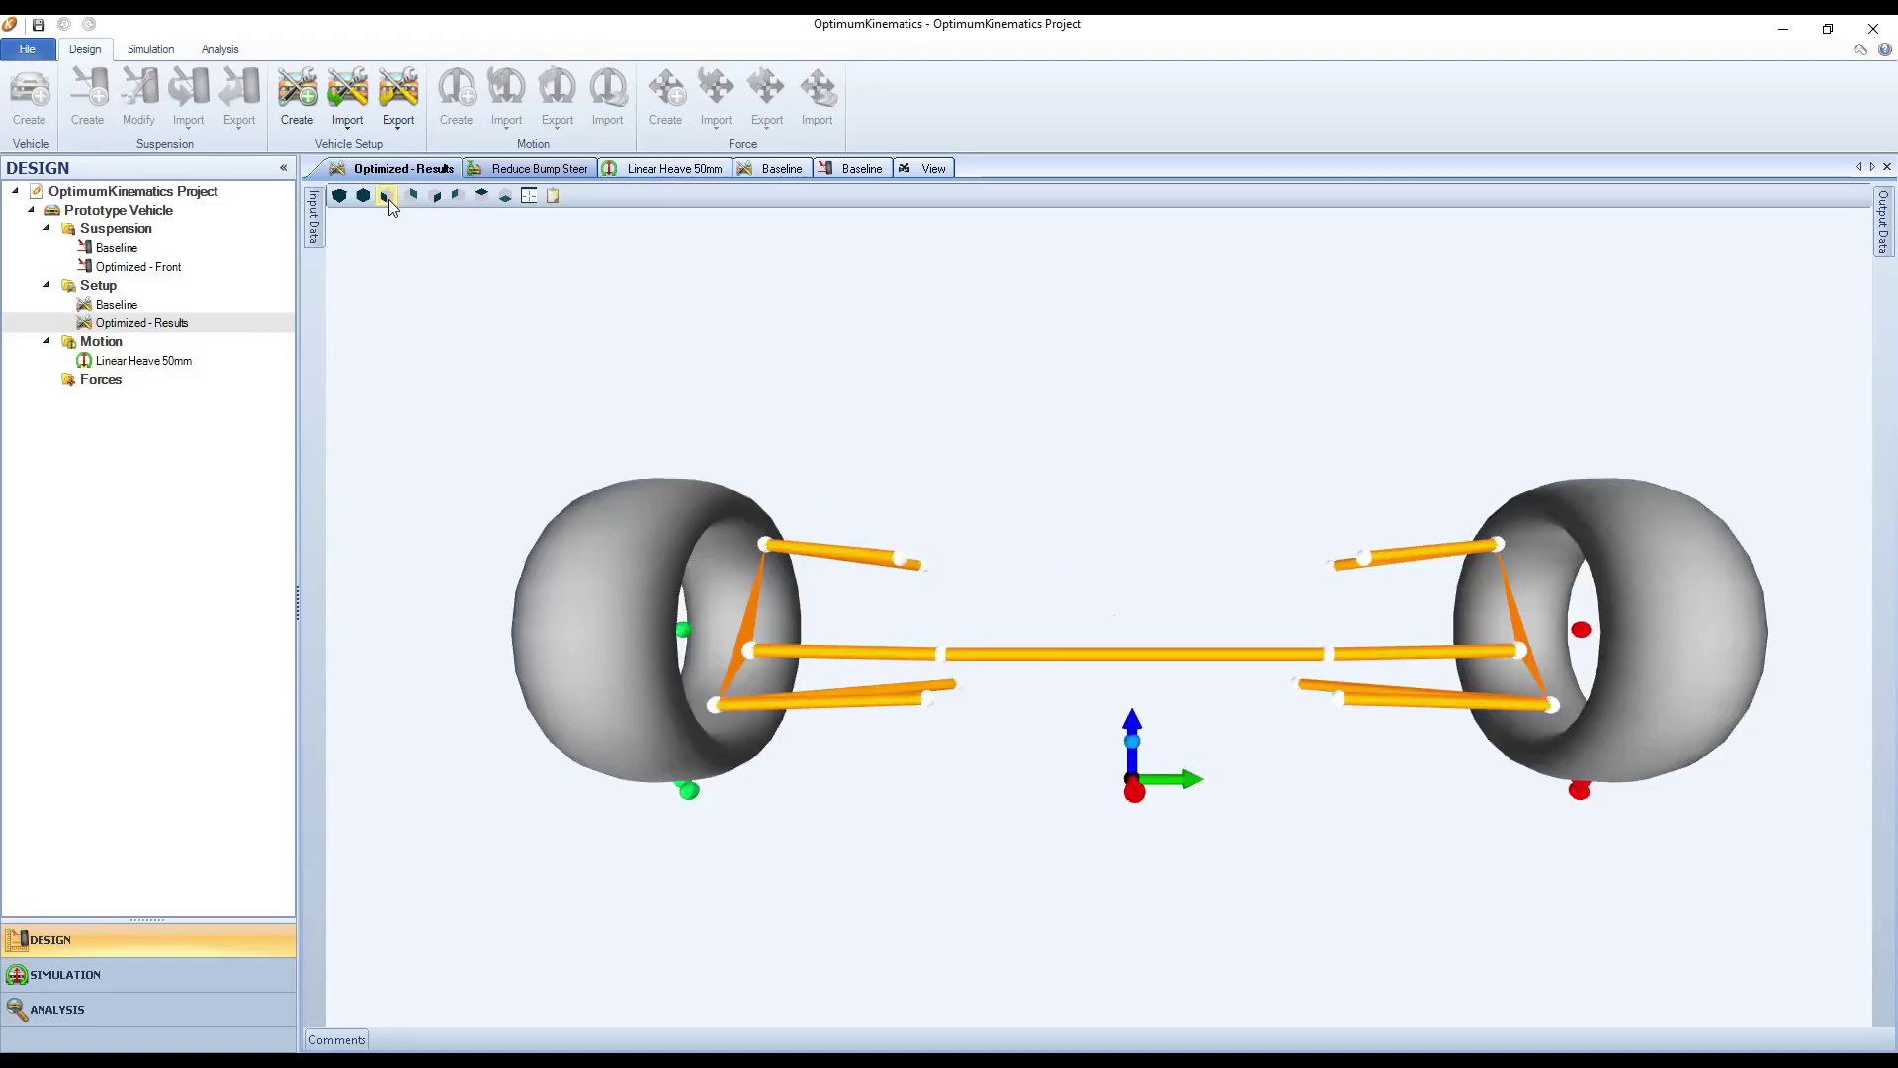